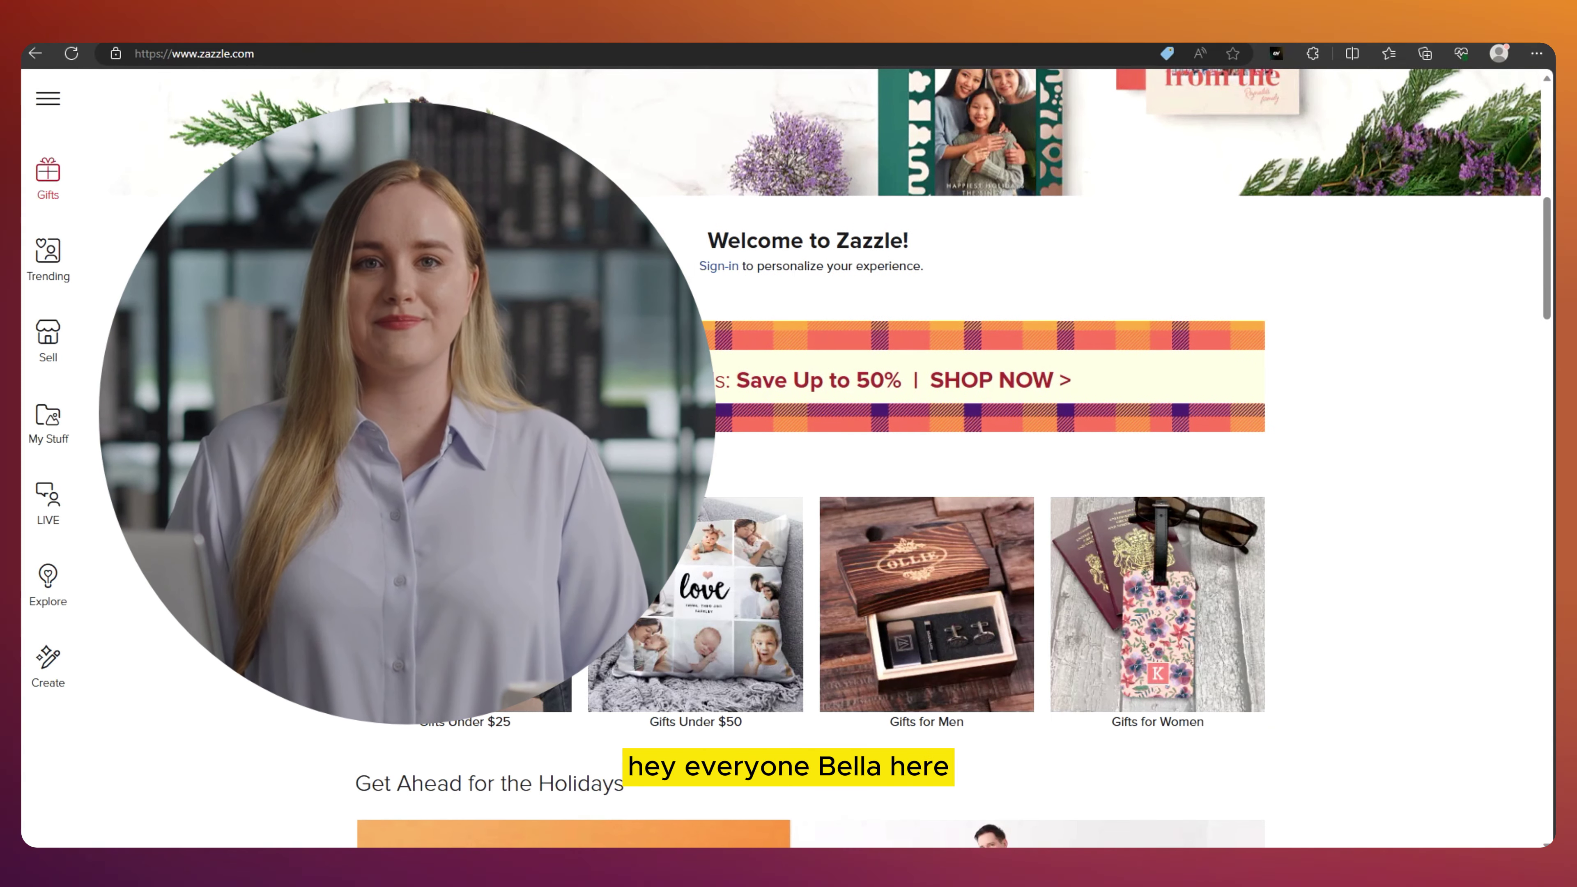
- Scroll down the Zazzle home page through the holiday gift sections
{"action": "scroll", "coordinate": [807, 459], "scroll_direction": "down", "scroll_amount": 10}
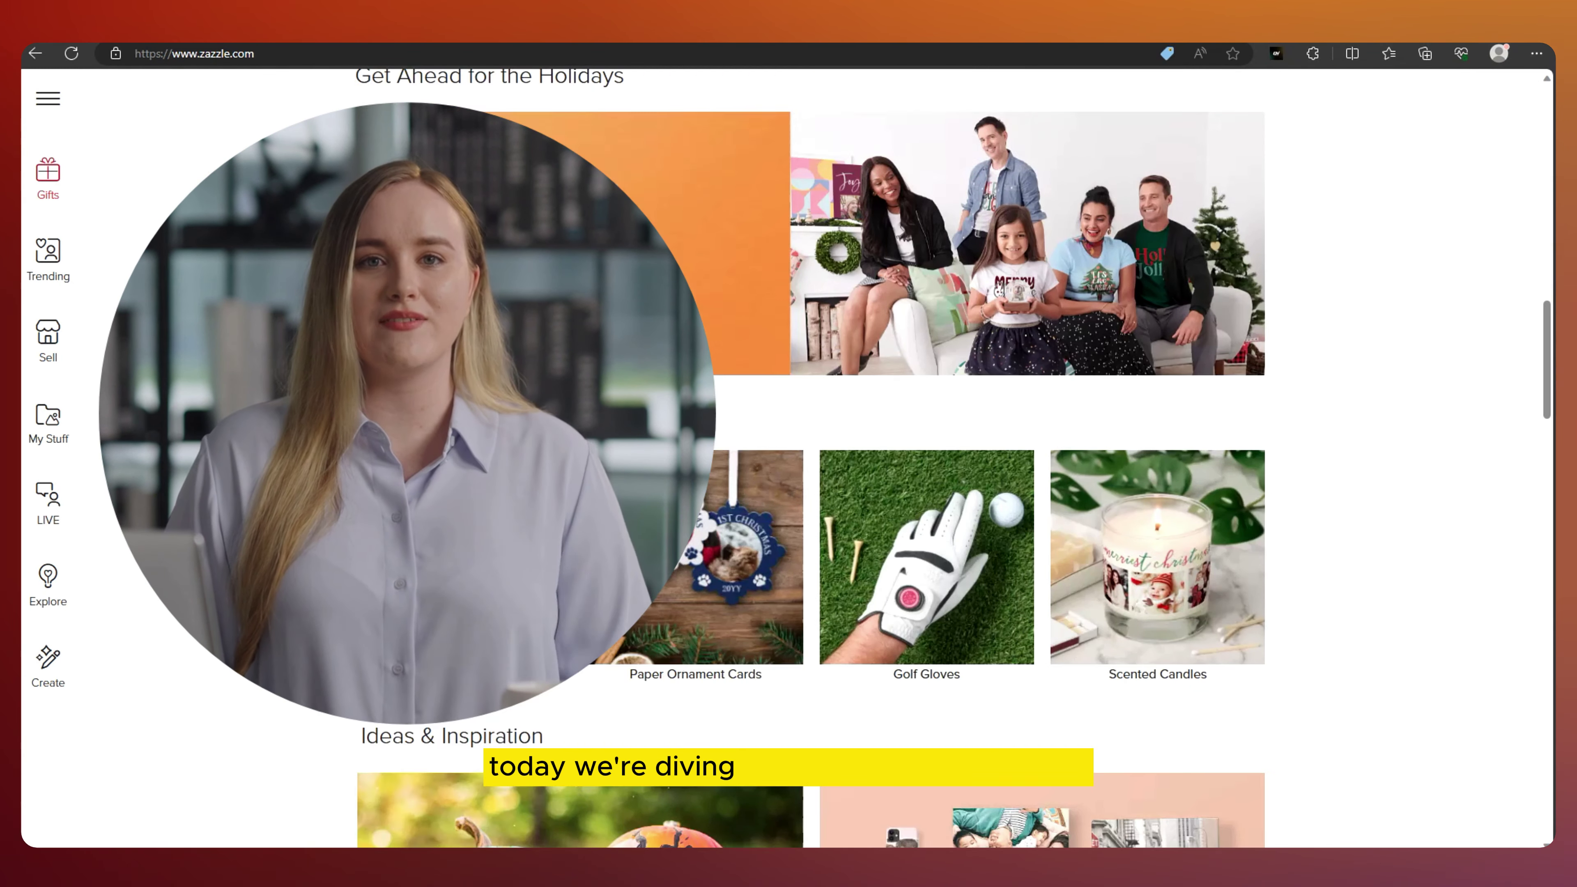
{"action": "scroll", "coordinate": [807, 459], "scroll_direction": "down", "scroll_amount": 10}
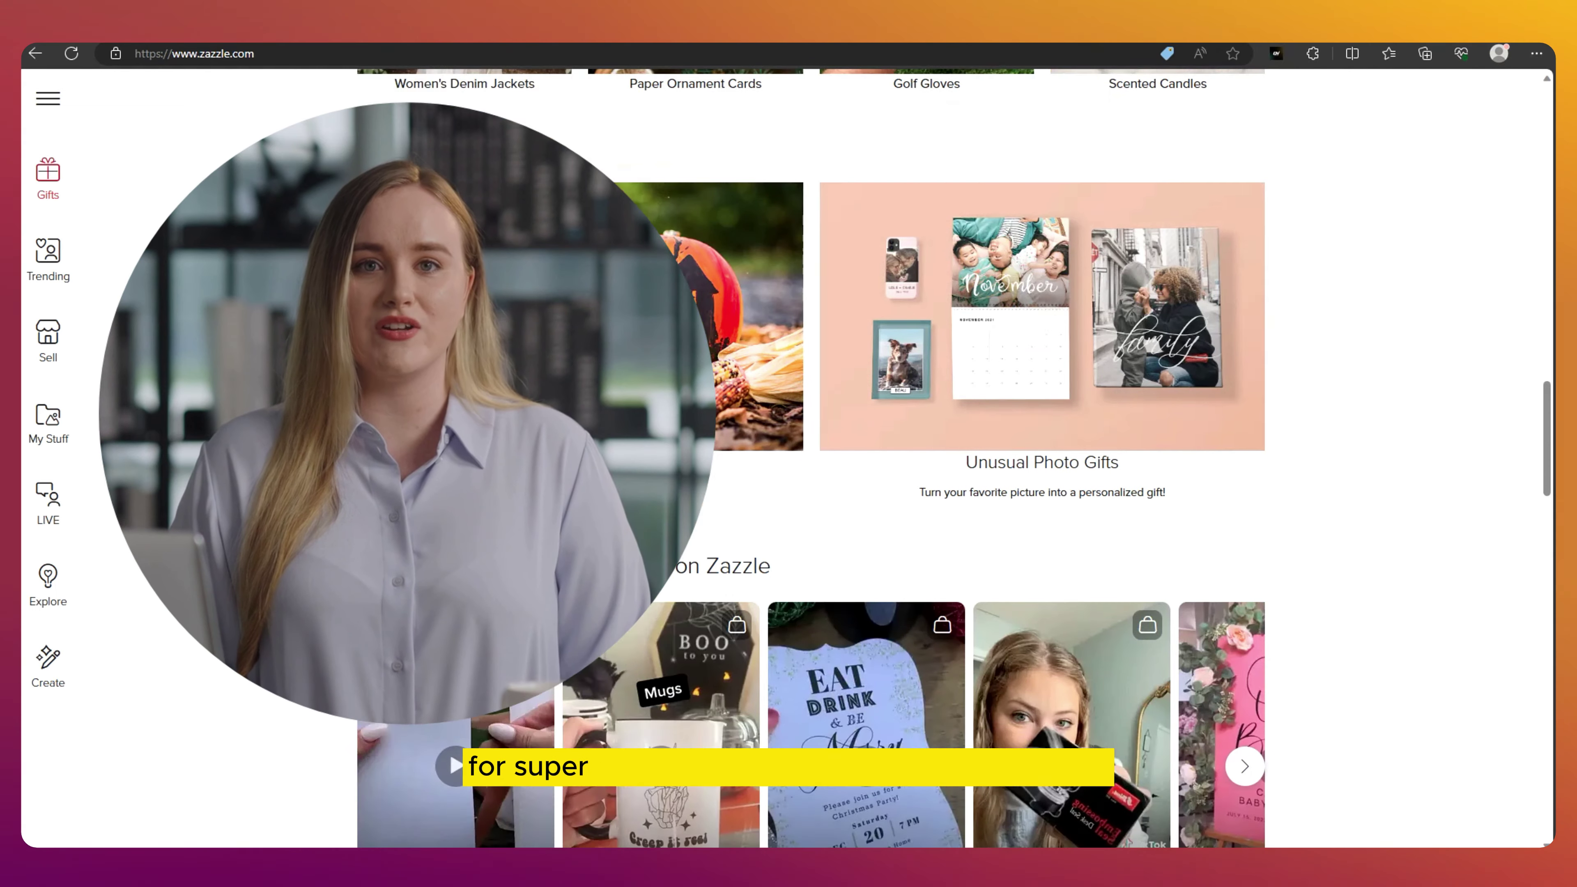
{"action": "scroll", "coordinate": [807, 459], "scroll_direction": "down", "scroll_amount": 10}
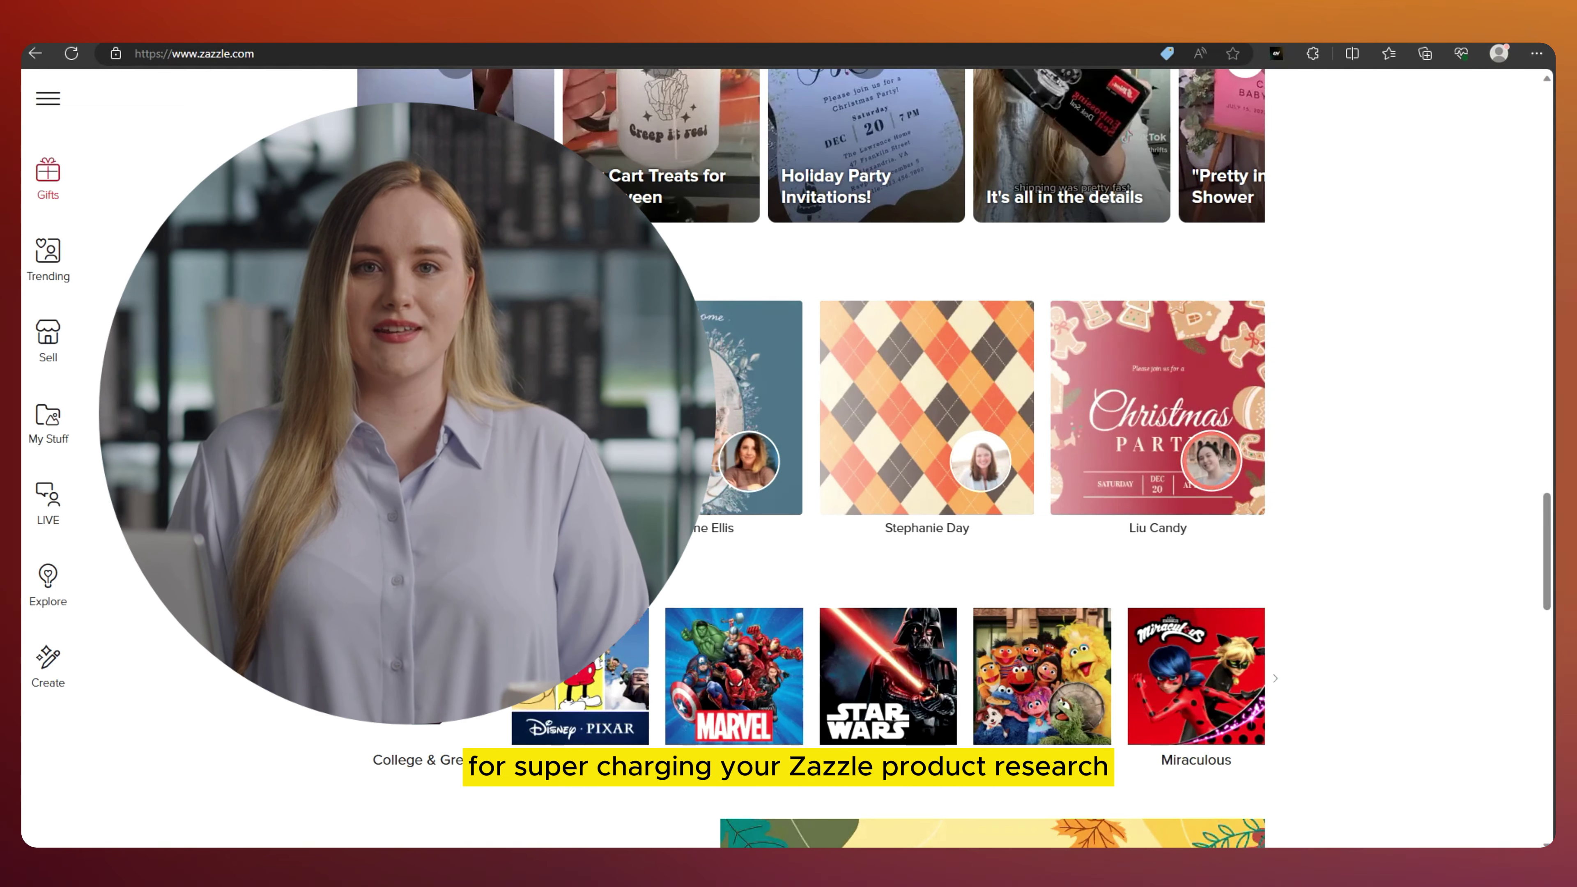
{"action": "scroll", "coordinate": [807, 460], "scroll_direction": "down", "scroll_amount": 8}
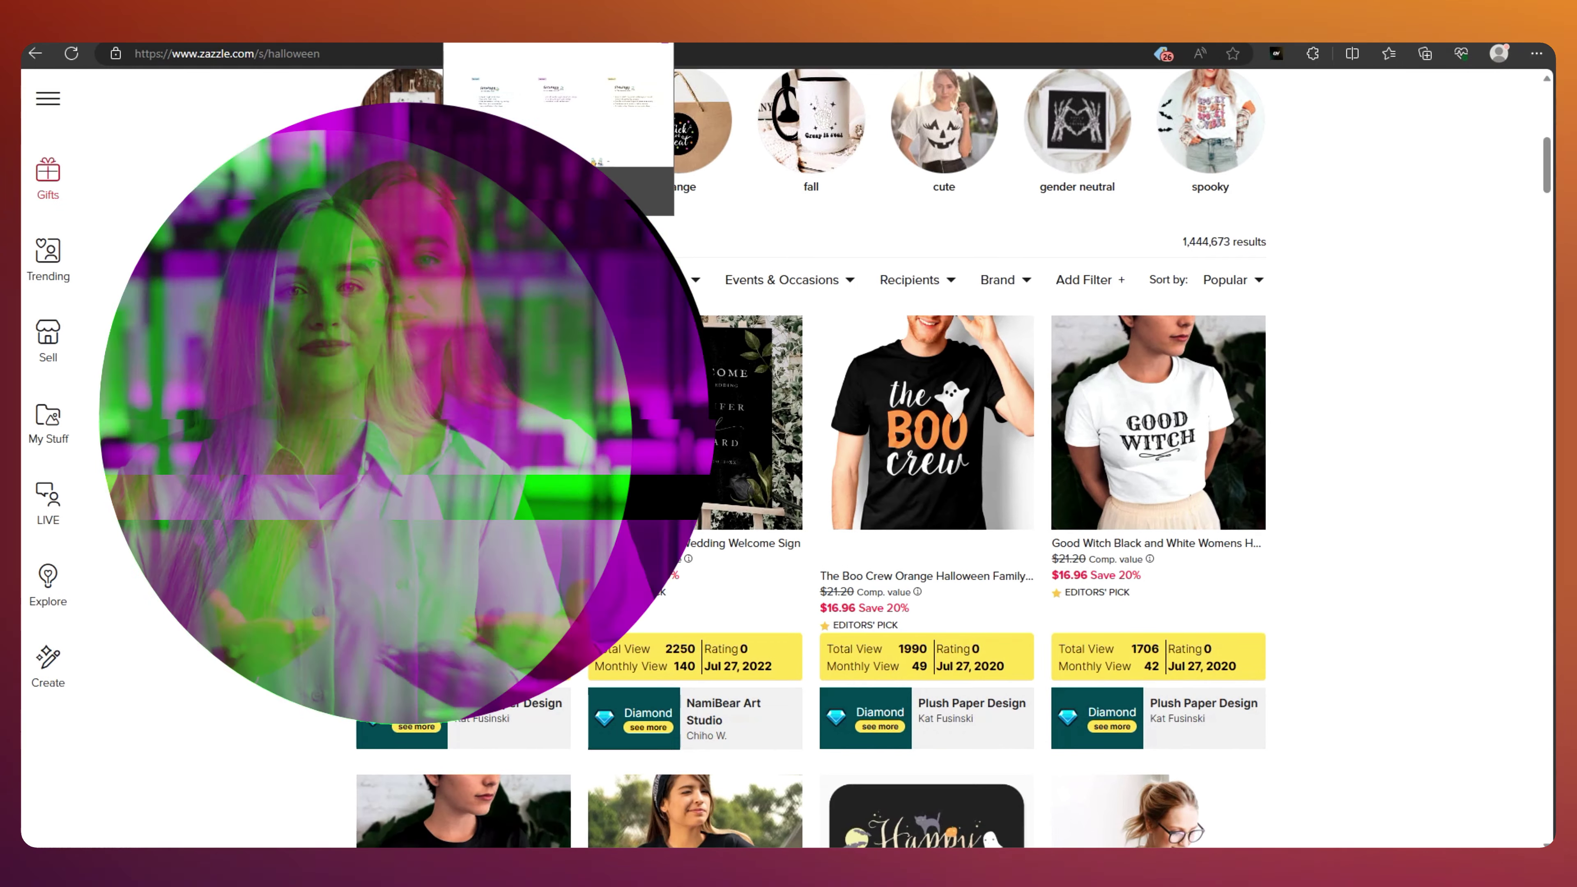
- On the Zazzle Strategies board, zoom and pan onto the Strategy 1 card and pick the marker
{"action": "key", "text": "ctrl+Tab"}
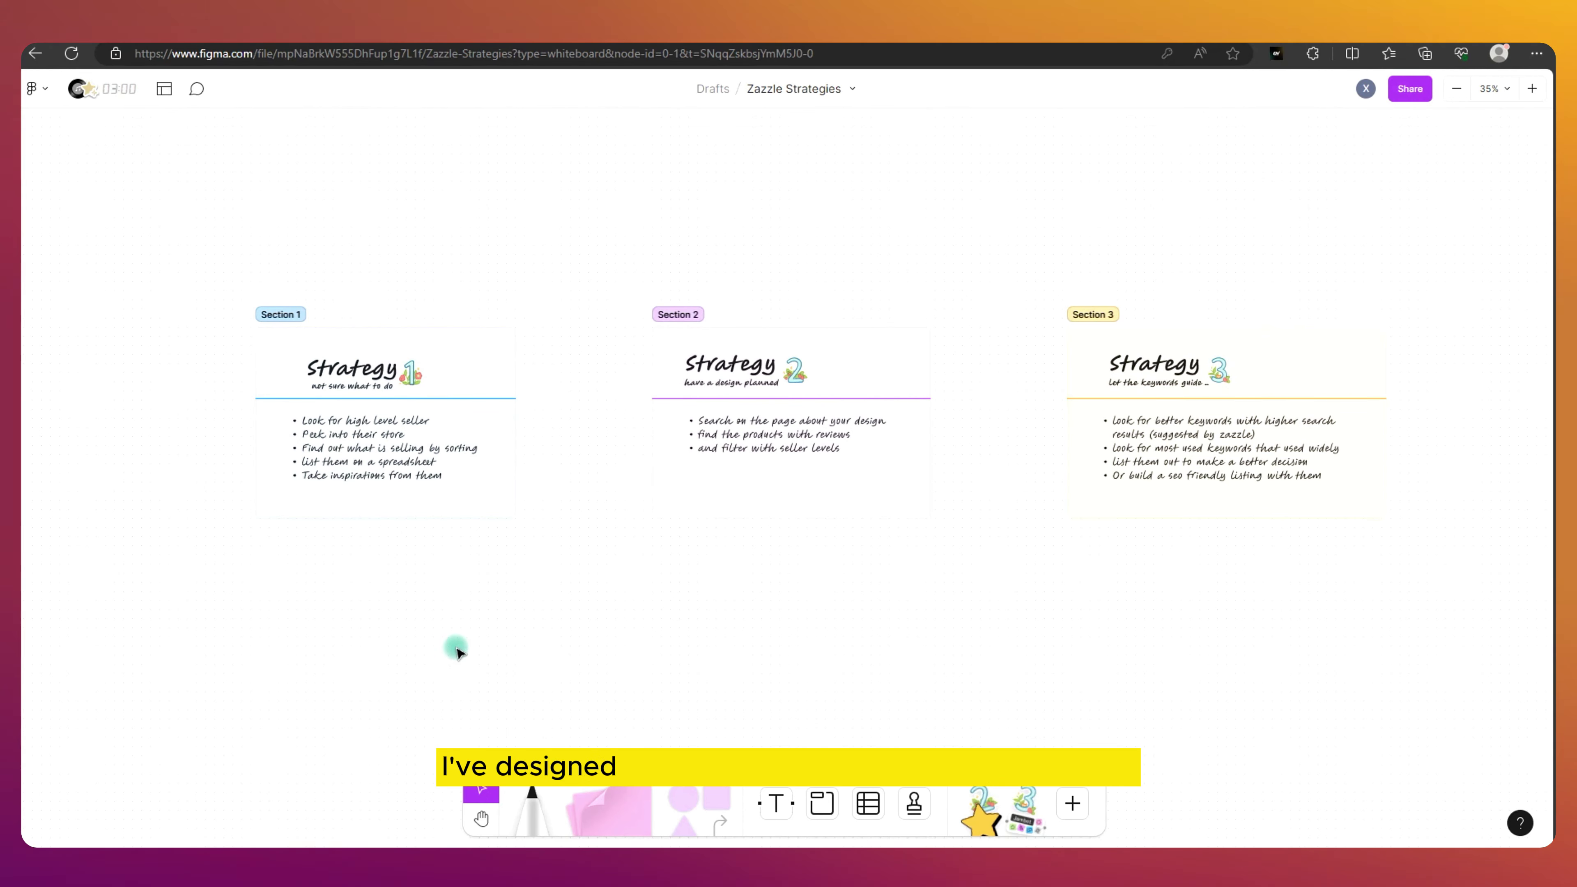
{"action": "scroll", "coordinate": [264, 562], "scroll_direction": "up", "scroll_amount": 1}
{"action": "scroll", "coordinate": [257, 546], "scroll_direction": "up", "scroll_amount": 8}
{"action": "left_click_drag", "start_coordinate": [257, 532], "coordinate": [278, 728]}
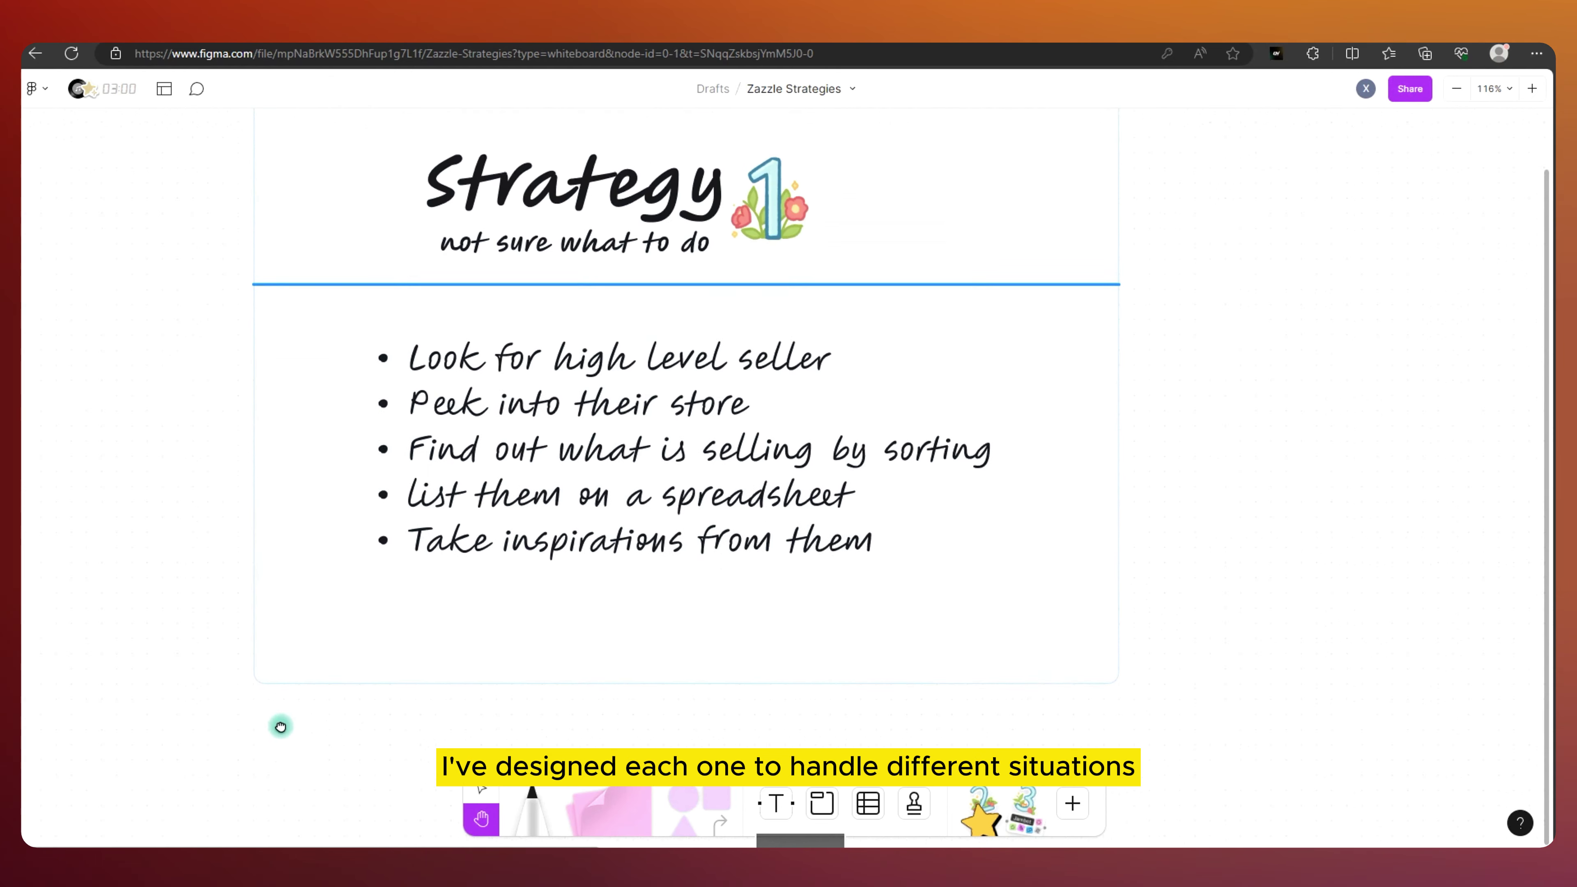
{"action": "scroll", "coordinate": [204, 609], "scroll_direction": "up", "scroll_amount": 3}
{"action": "scroll", "coordinate": [204, 603], "scroll_direction": "up", "scroll_amount": 2}
{"action": "scroll", "coordinate": [204, 582], "scroll_direction": "down", "scroll_amount": 1}
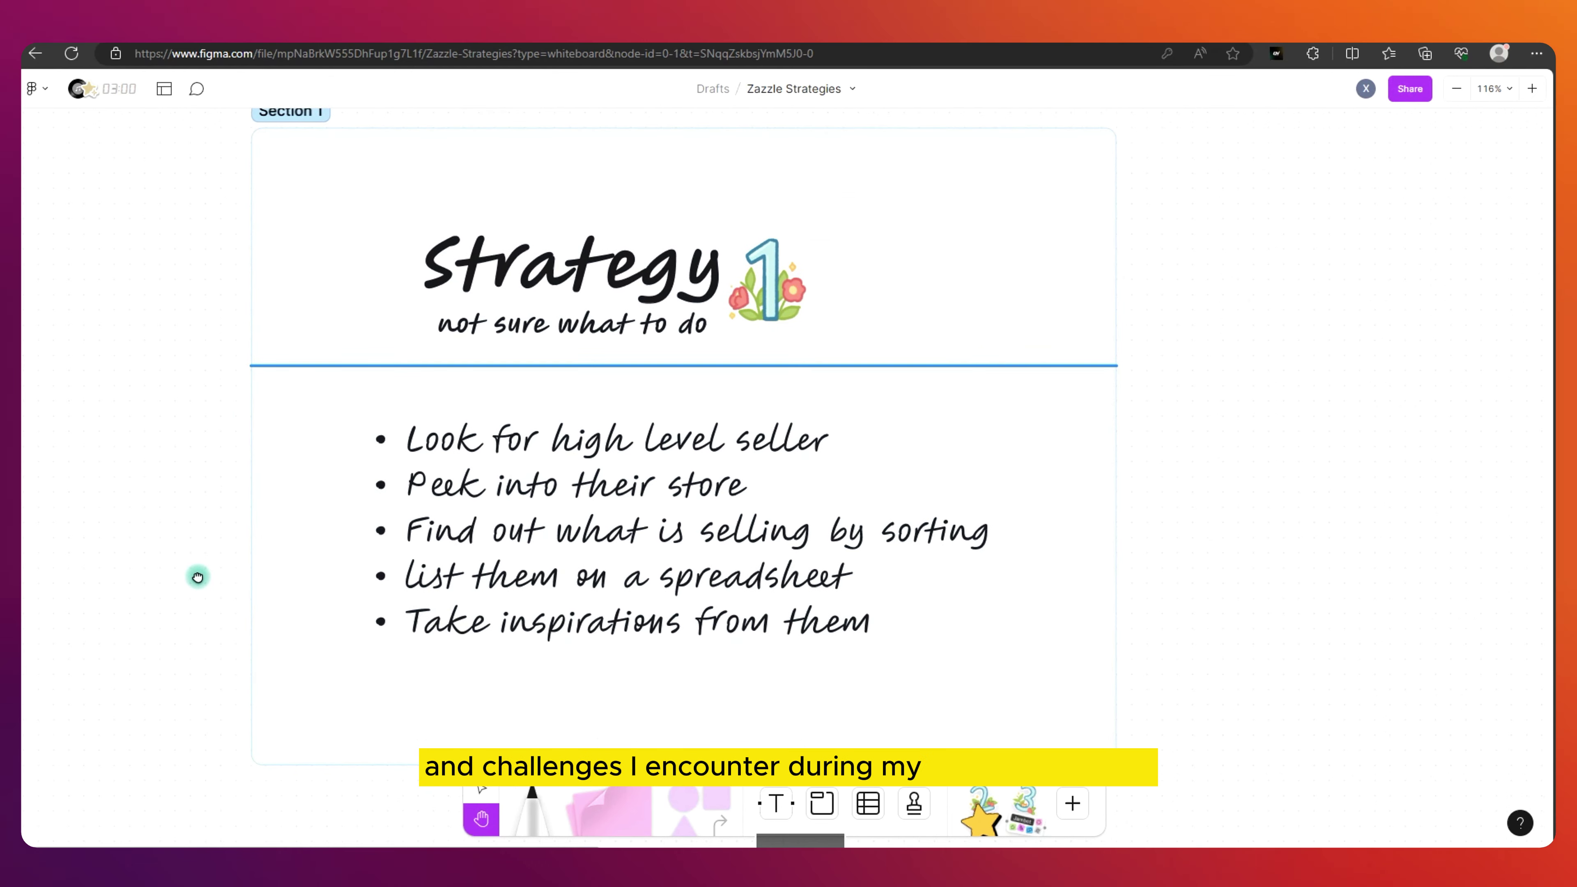
{"action": "key", "text": "v"}
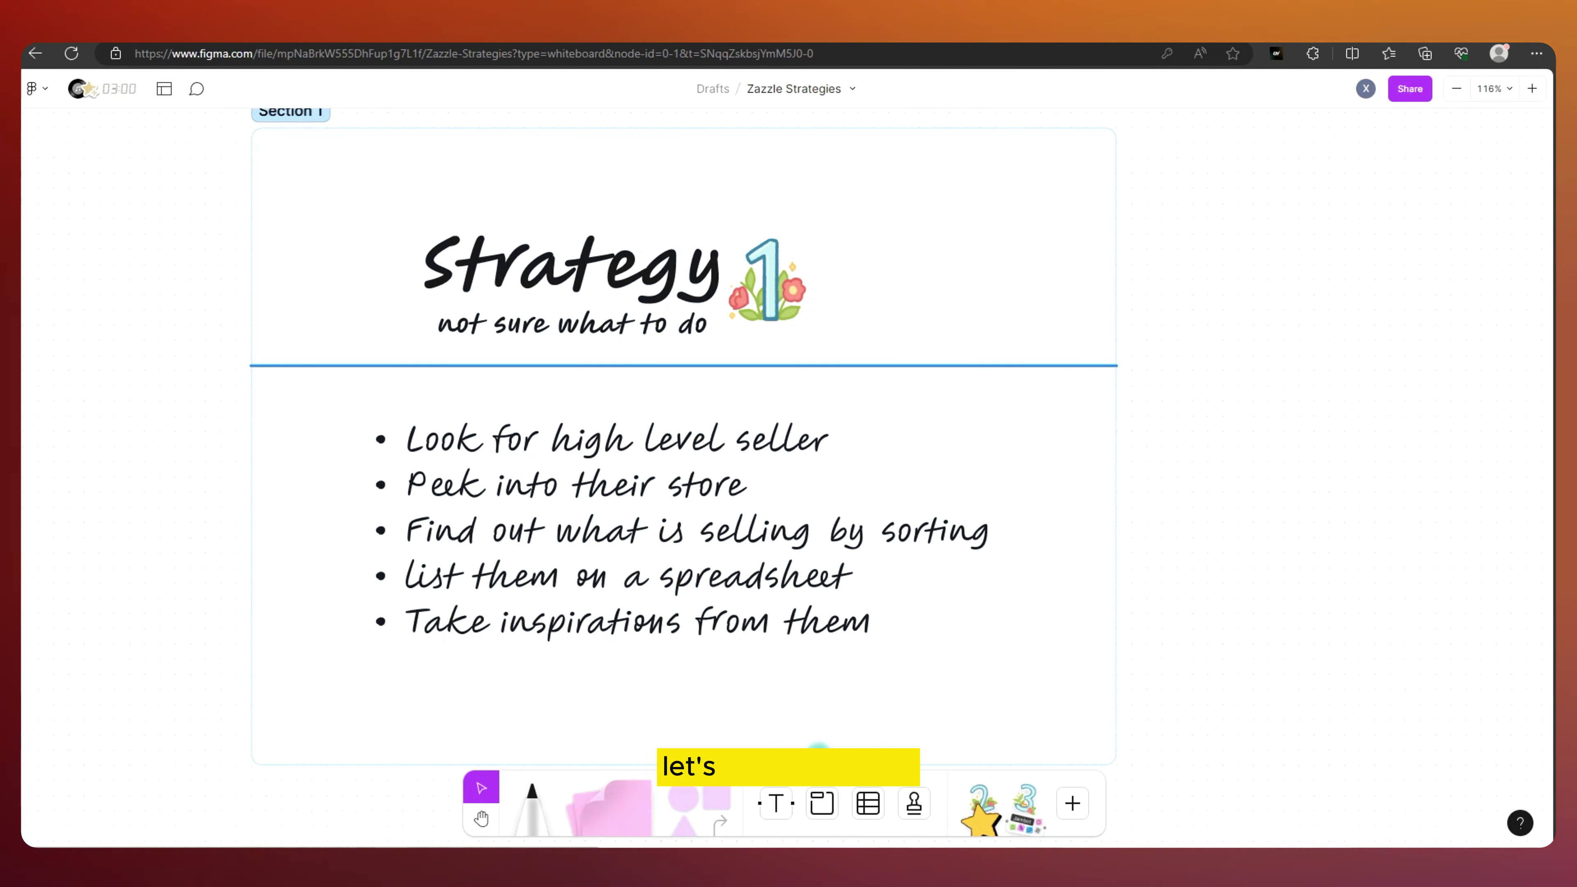
{"action": "key", "text": "m"}
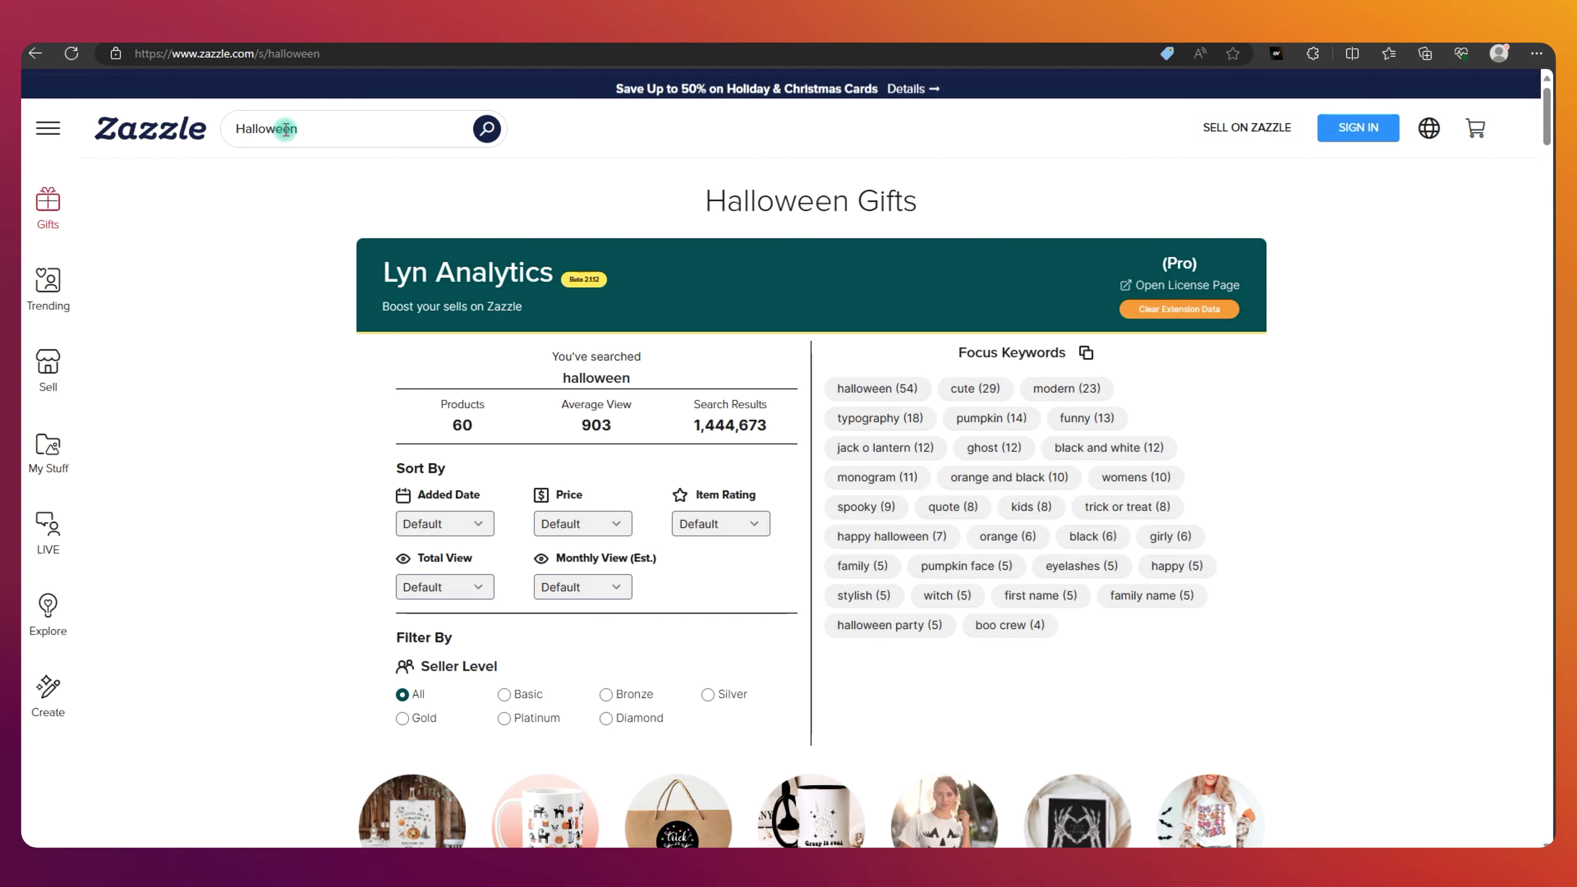
- Scroll through the Halloween results grid showing per-listing view stats
{"action": "scroll", "coordinate": [211, 292], "scroll_direction": "down", "scroll_amount": 20}
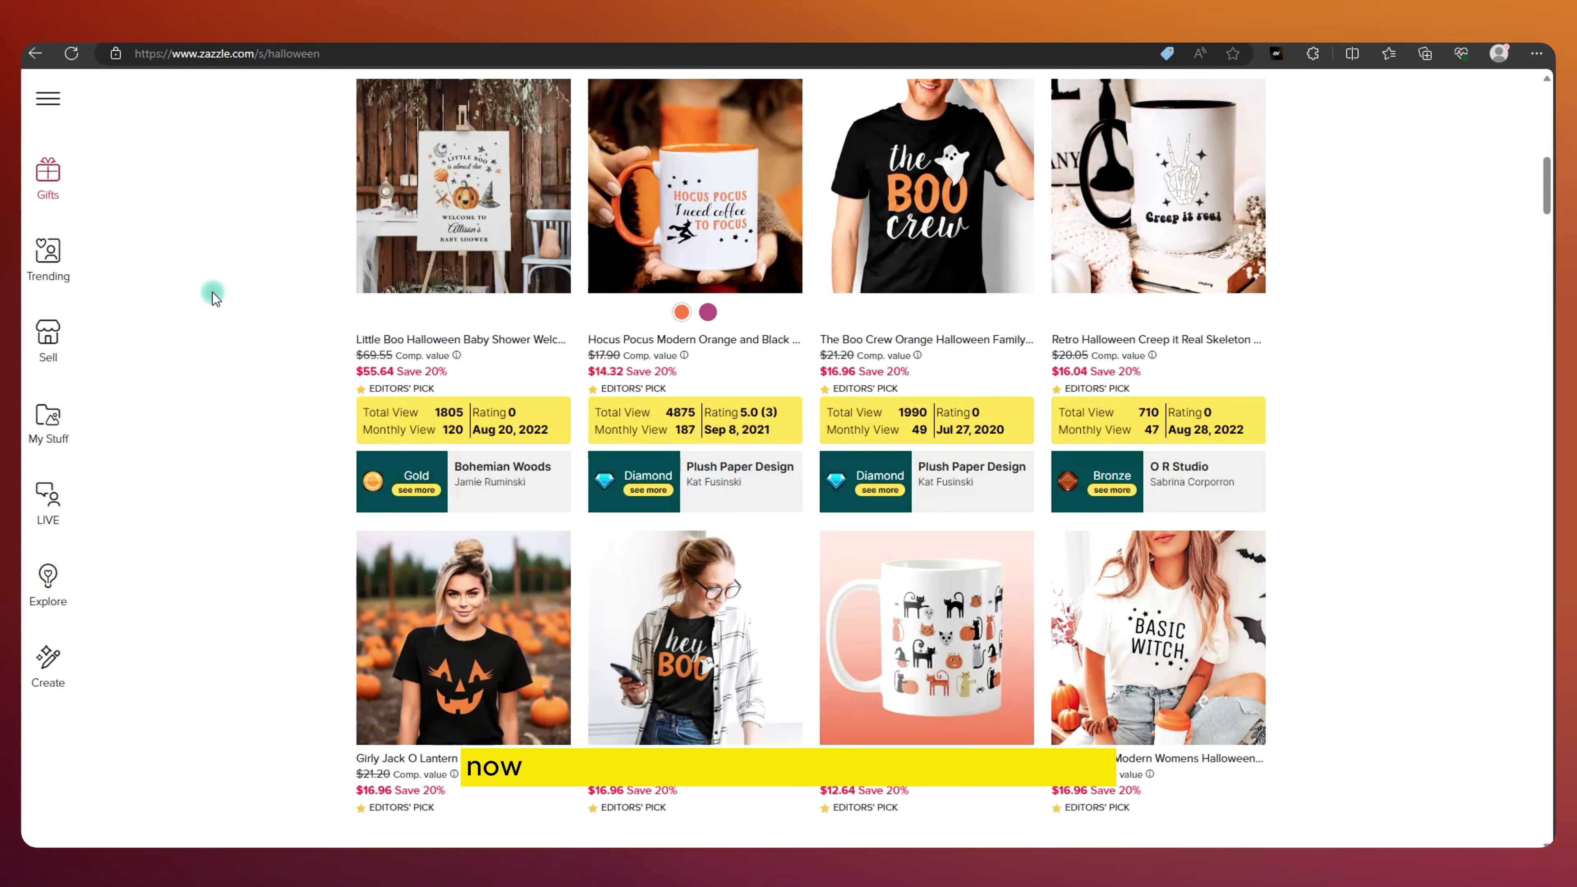
{"action": "scroll", "coordinate": [212, 297], "scroll_direction": "down", "scroll_amount": 12}
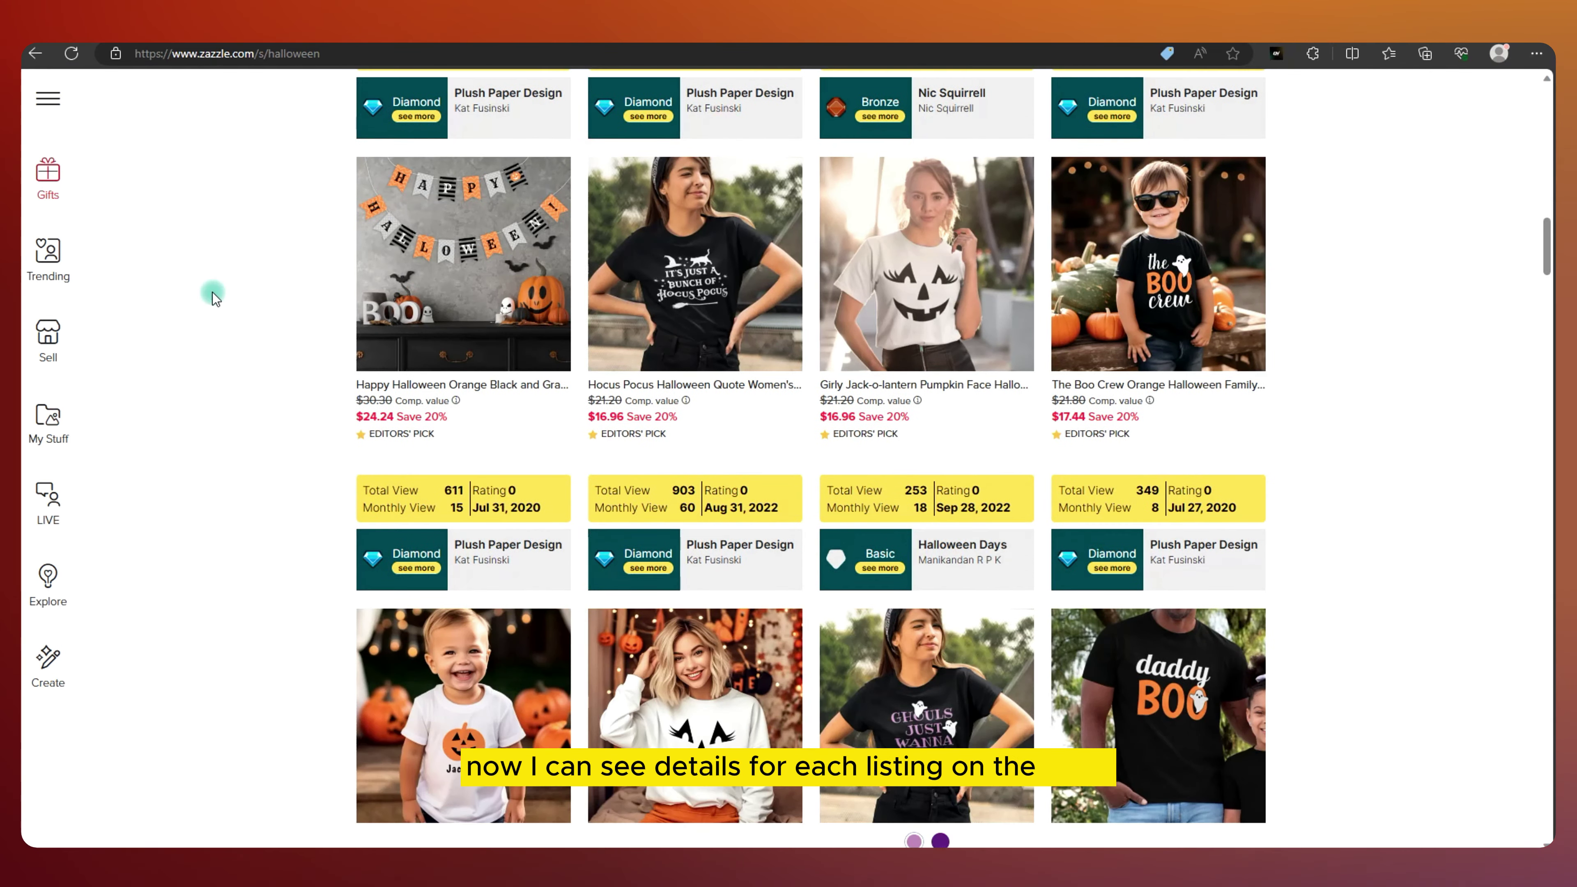
{"action": "scroll", "coordinate": [212, 297], "scroll_direction": "down", "scroll_amount": 12}
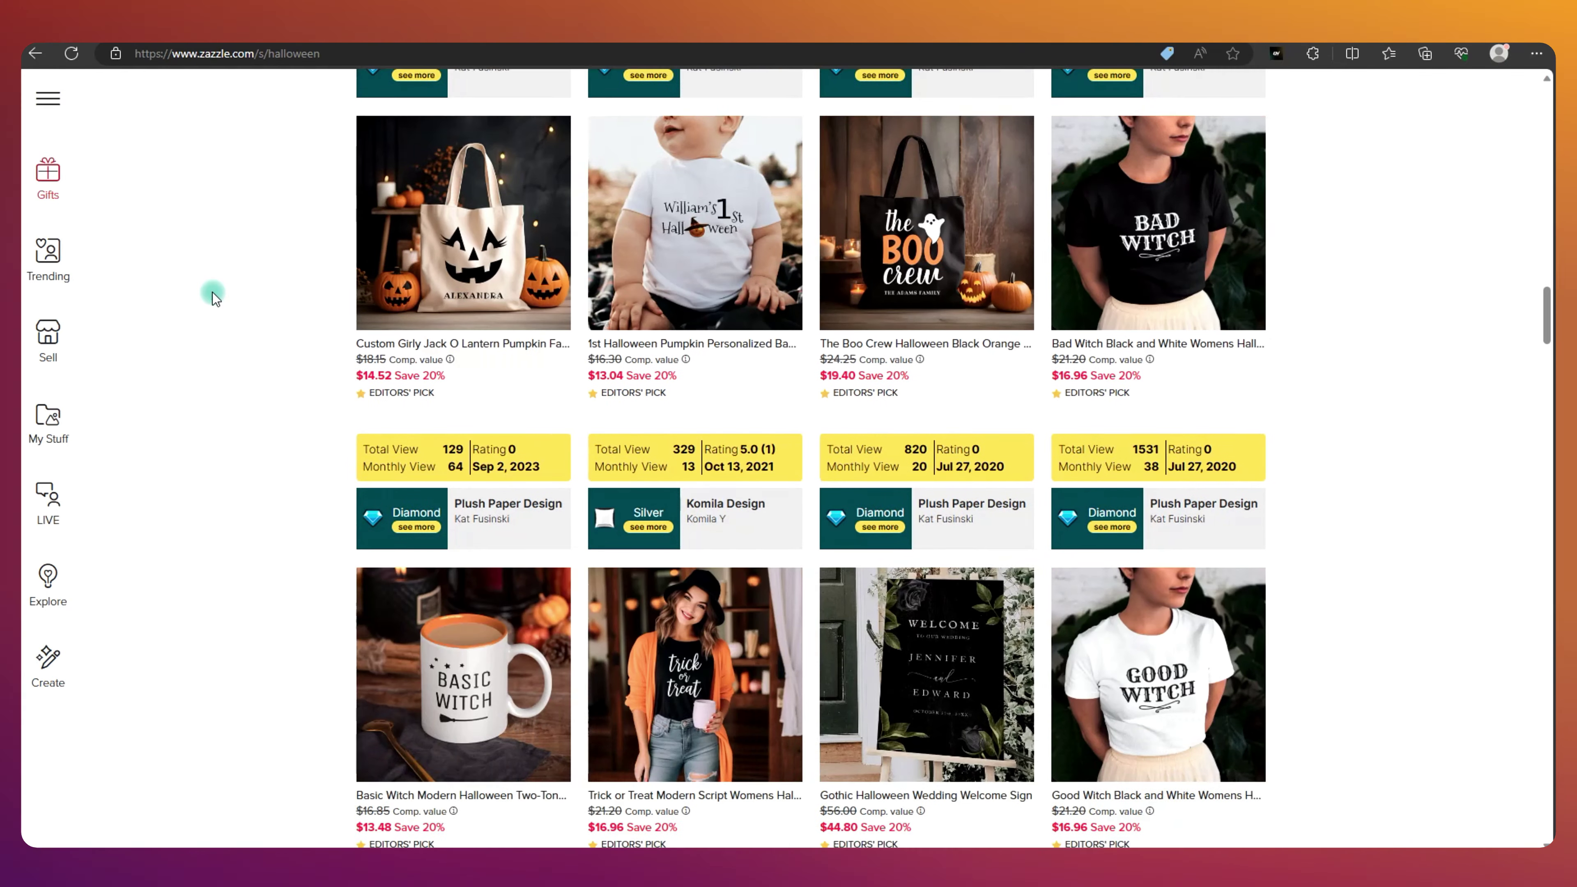
{"action": "scroll", "coordinate": [213, 297], "scroll_direction": "down", "scroll_amount": 12}
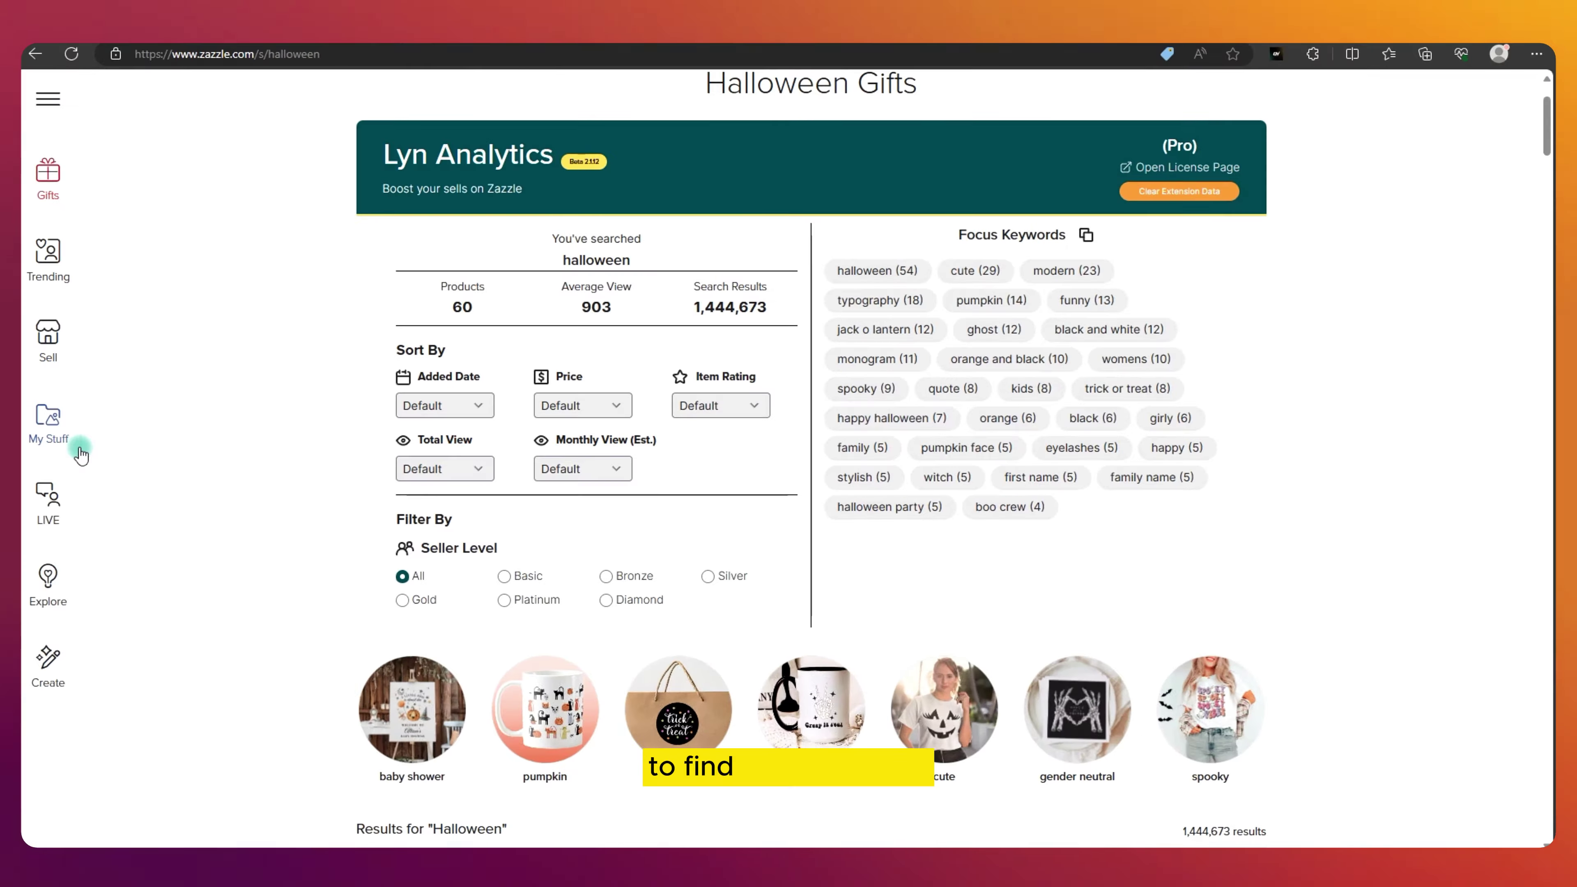
- Show Diamond-seller Halloween listings sorted by Total View, High to Low
{"action": "scroll", "coordinate": [228, 477], "scroll_direction": "down", "scroll_amount": 2}
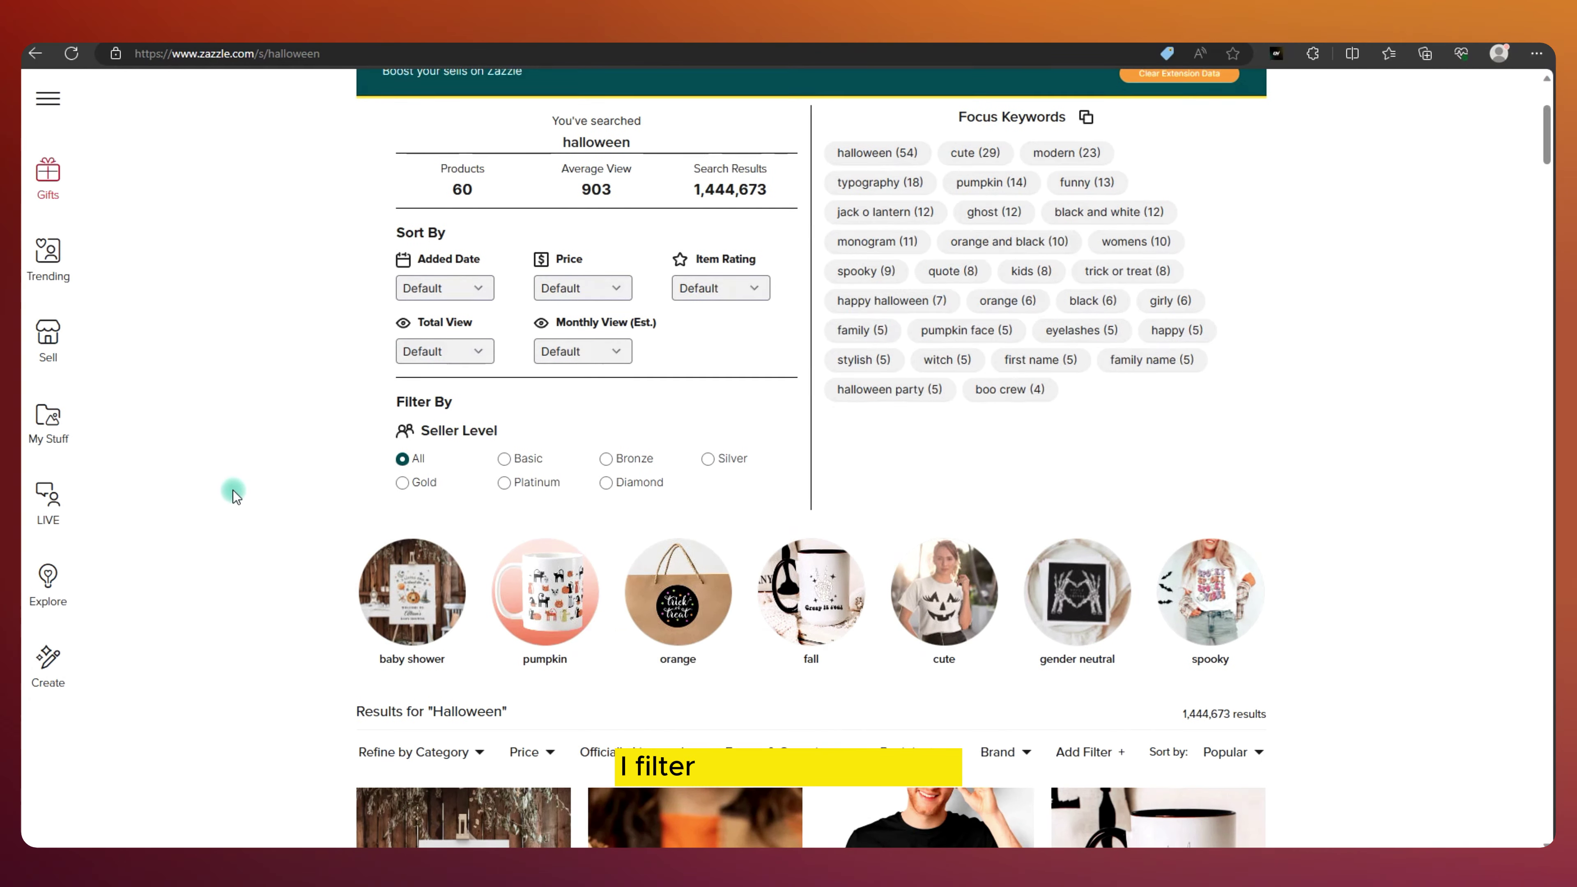
{"action": "scroll", "coordinate": [463, 541], "scroll_direction": "down", "scroll_amount": 10}
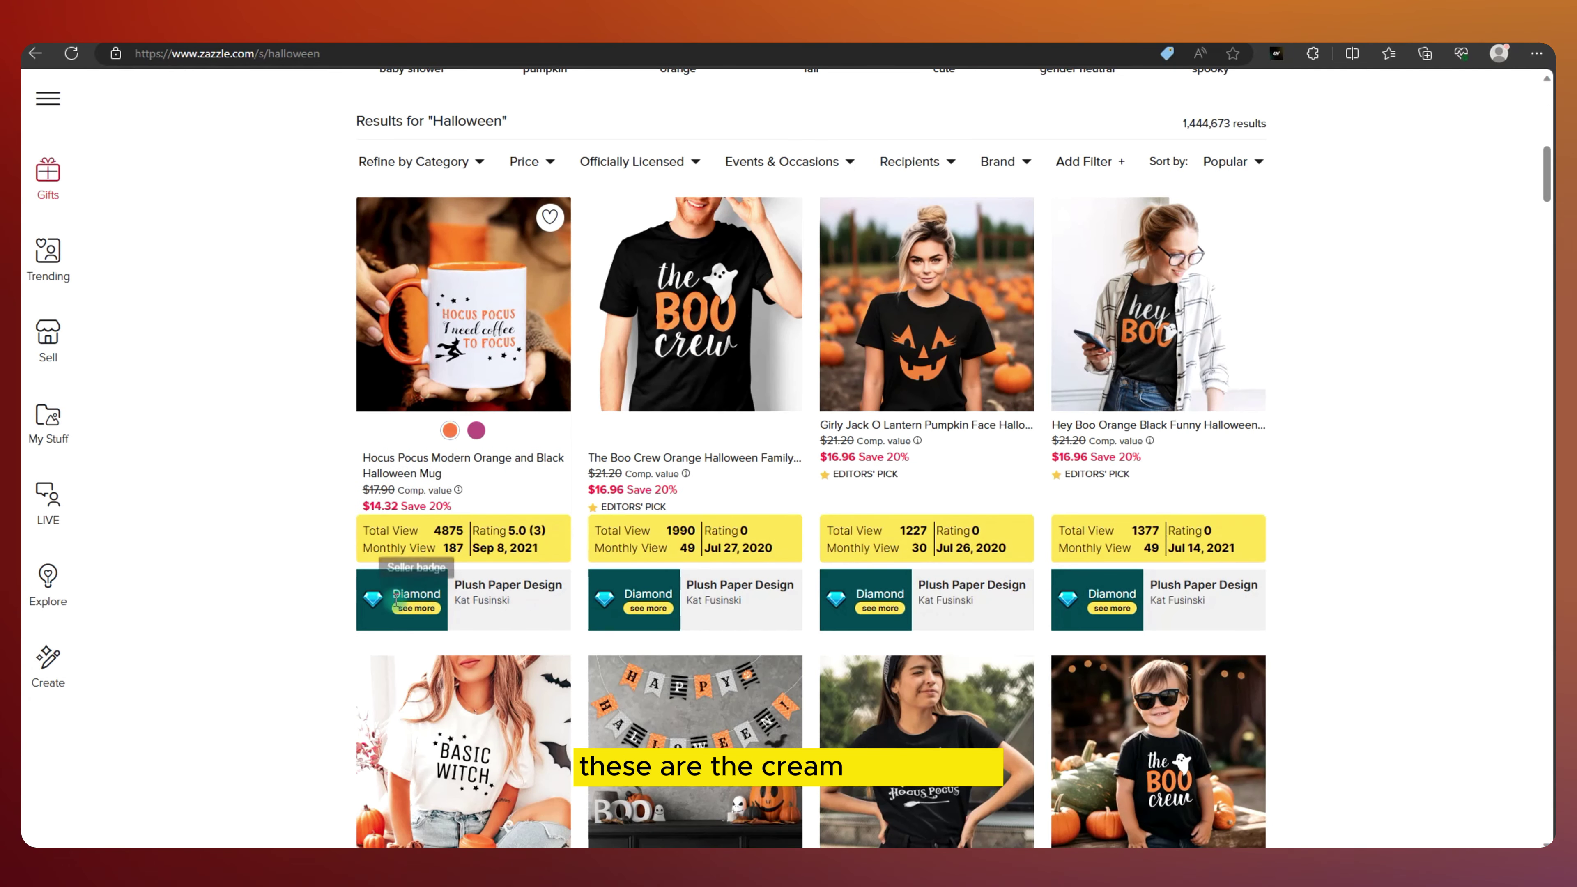
{"action": "scroll", "coordinate": [366, 671], "scroll_direction": "down", "scroll_amount": 6}
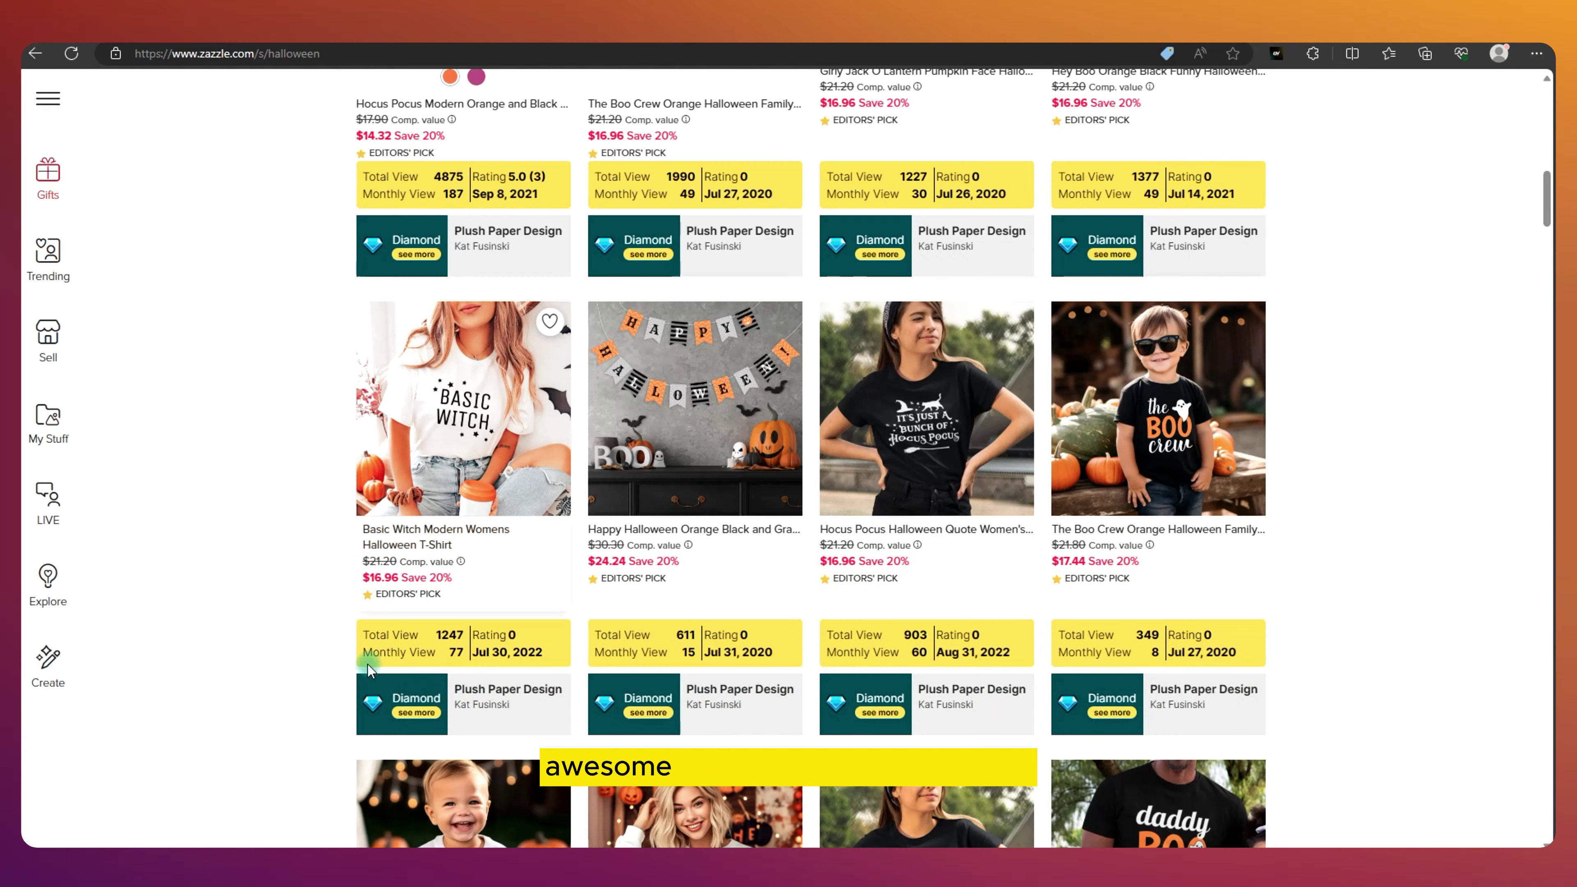
{"action": "scroll", "coordinate": [462, 574], "scroll_direction": "up", "scroll_amount": 10}
{"action": "scroll", "coordinate": [462, 575], "scroll_direction": "up", "scroll_amount": 4}
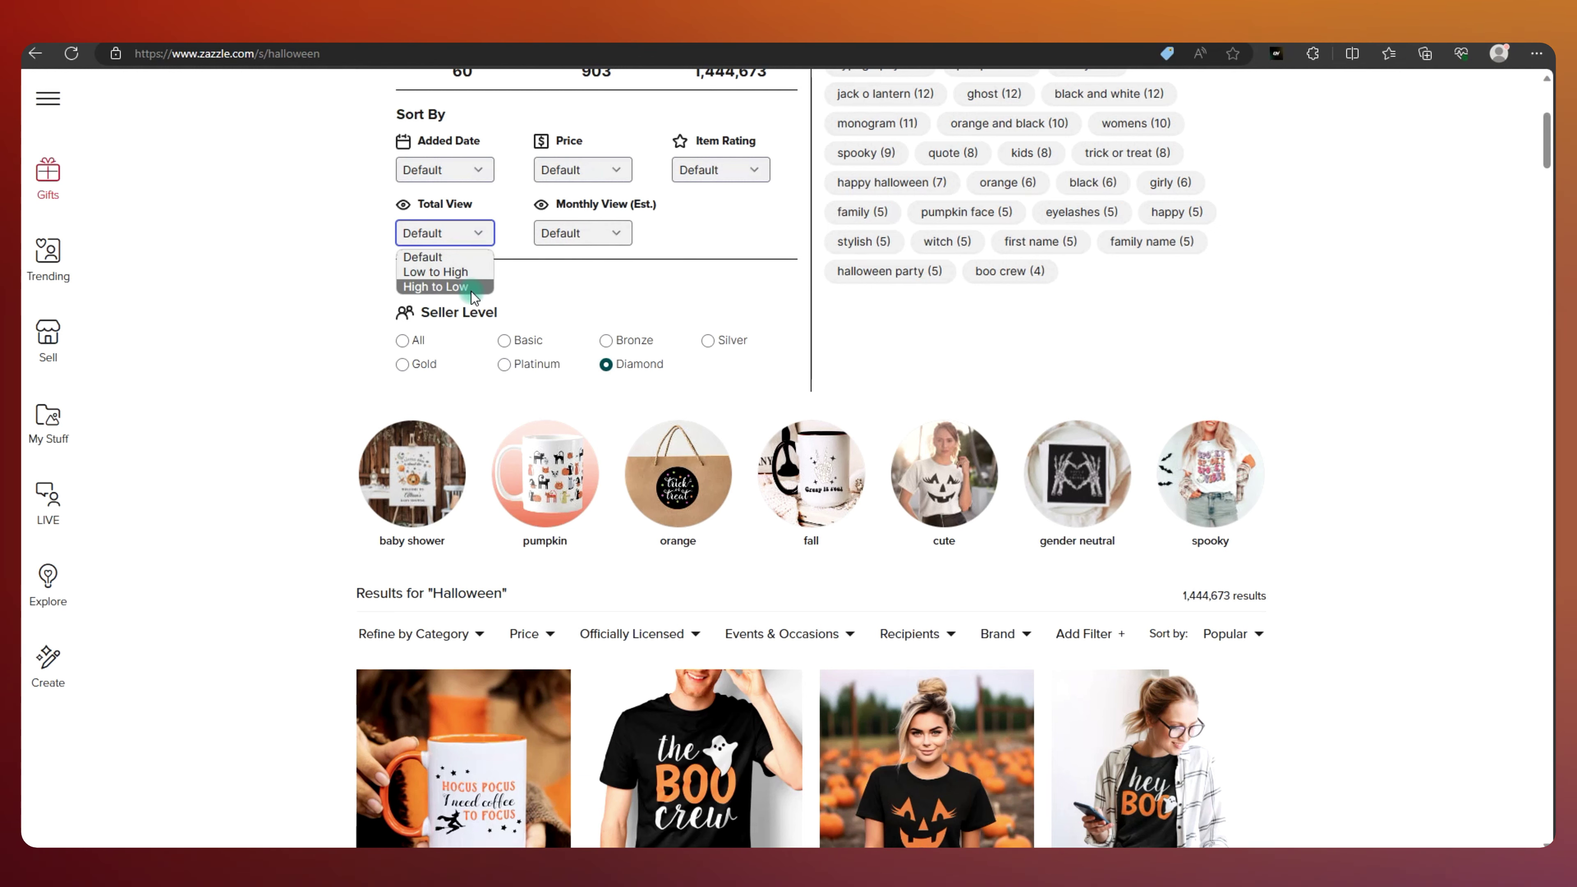
{"action": "left_click", "coordinate": [436, 286]}
{"action": "scroll", "coordinate": [218, 444], "scroll_direction": "down", "scroll_amount": 4}
{"action": "scroll", "coordinate": [218, 443], "scroll_direction": "up", "scroll_amount": 2}
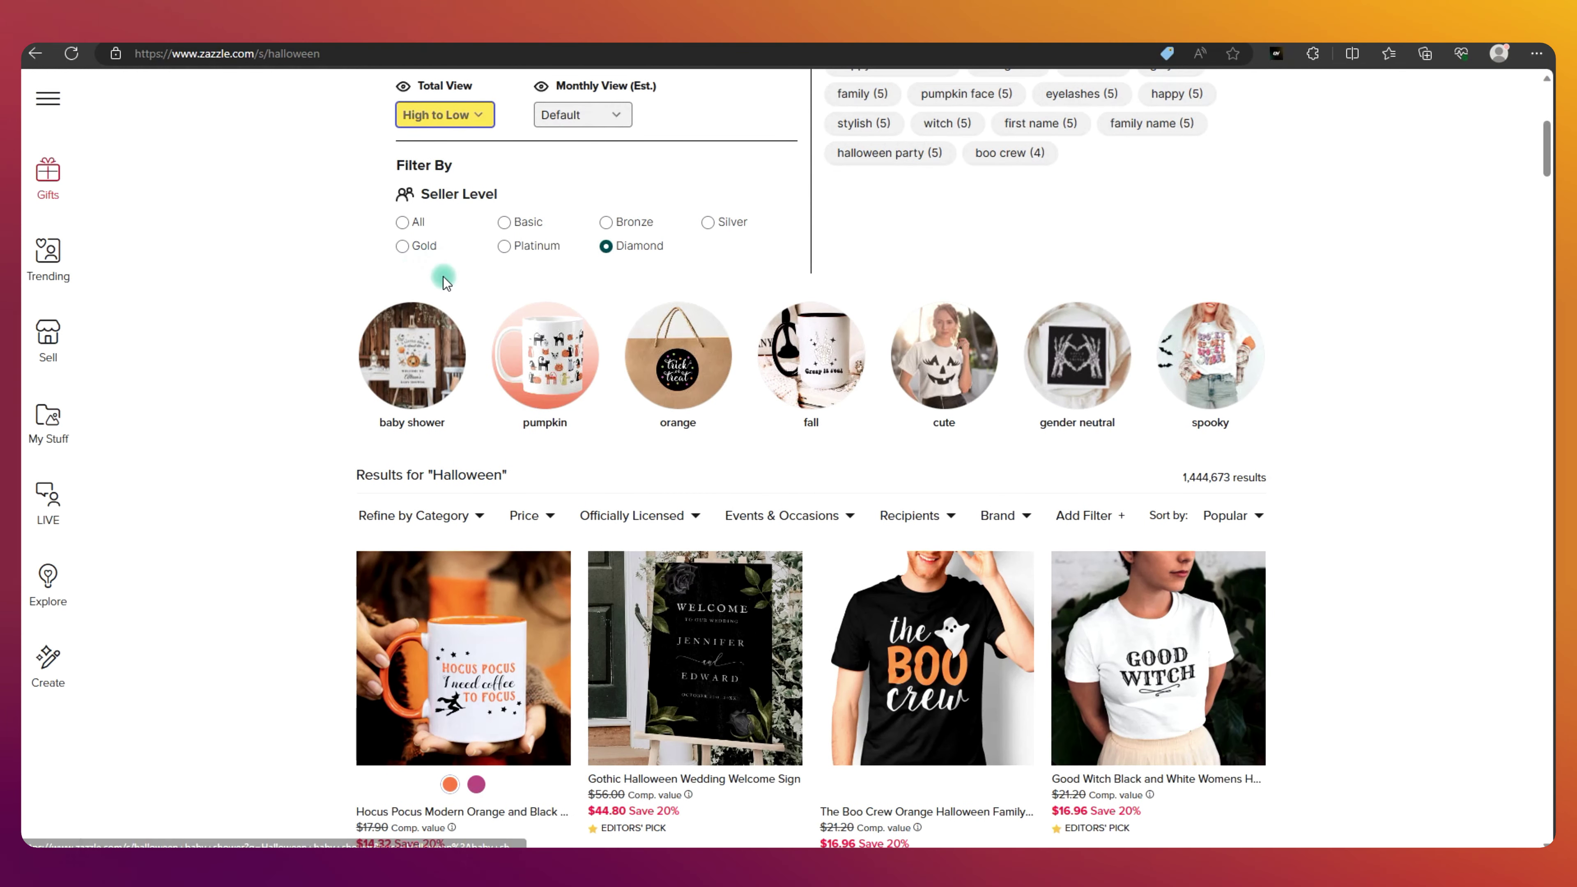
{"action": "scroll", "coordinate": [345, 460], "scroll_direction": "down", "scroll_amount": 4}
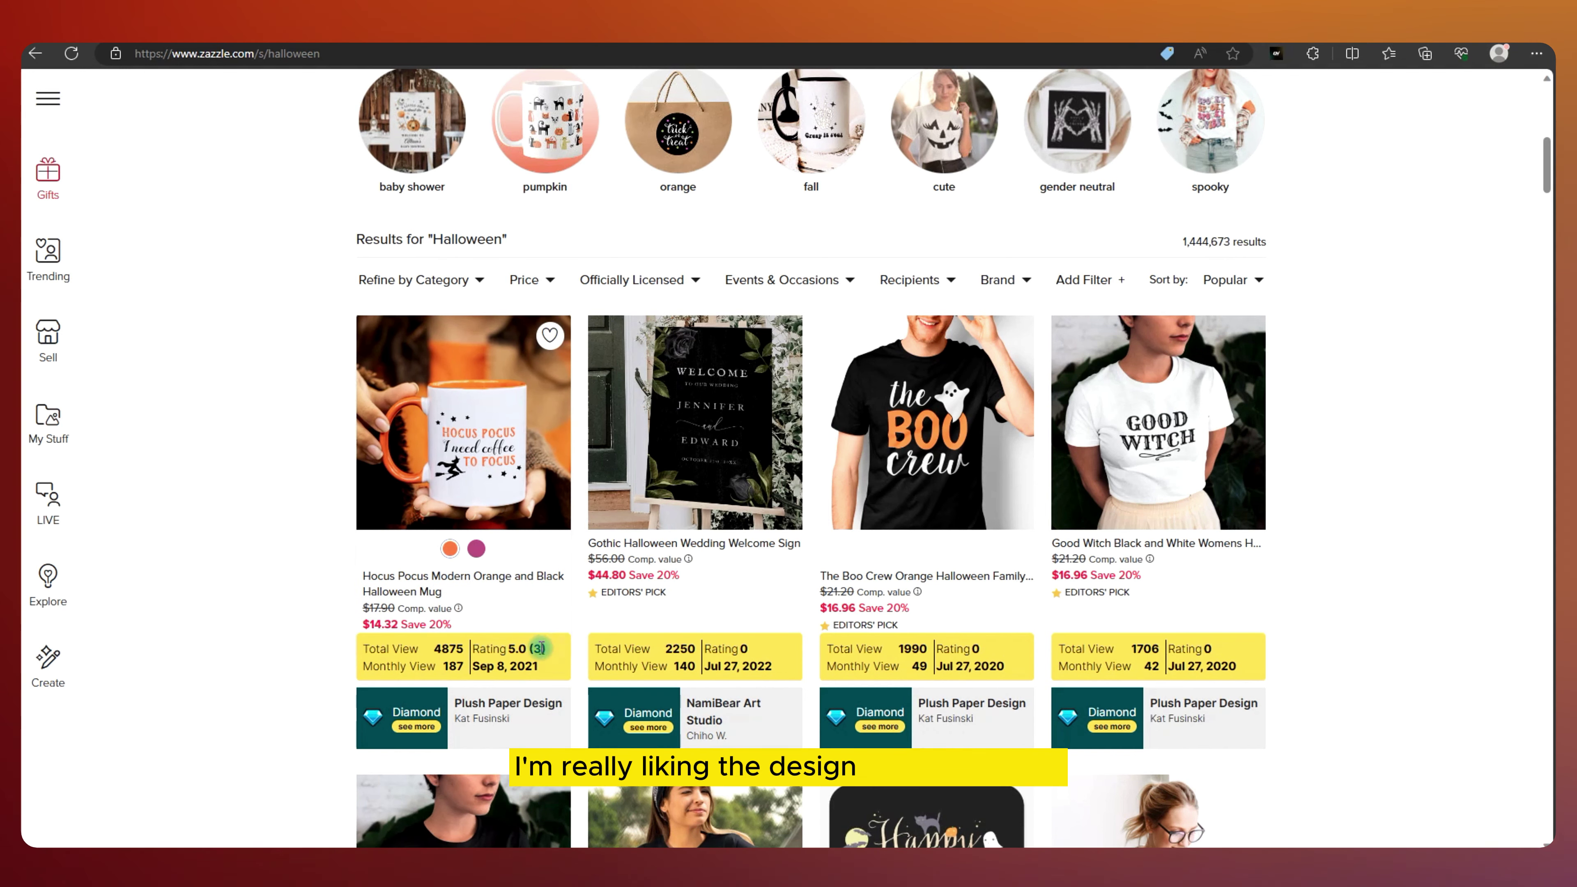
- From the Hocus Pocus mug, open the Plush Paper Design store's Products listing
{"action": "left_click", "coordinate": [460, 434]}
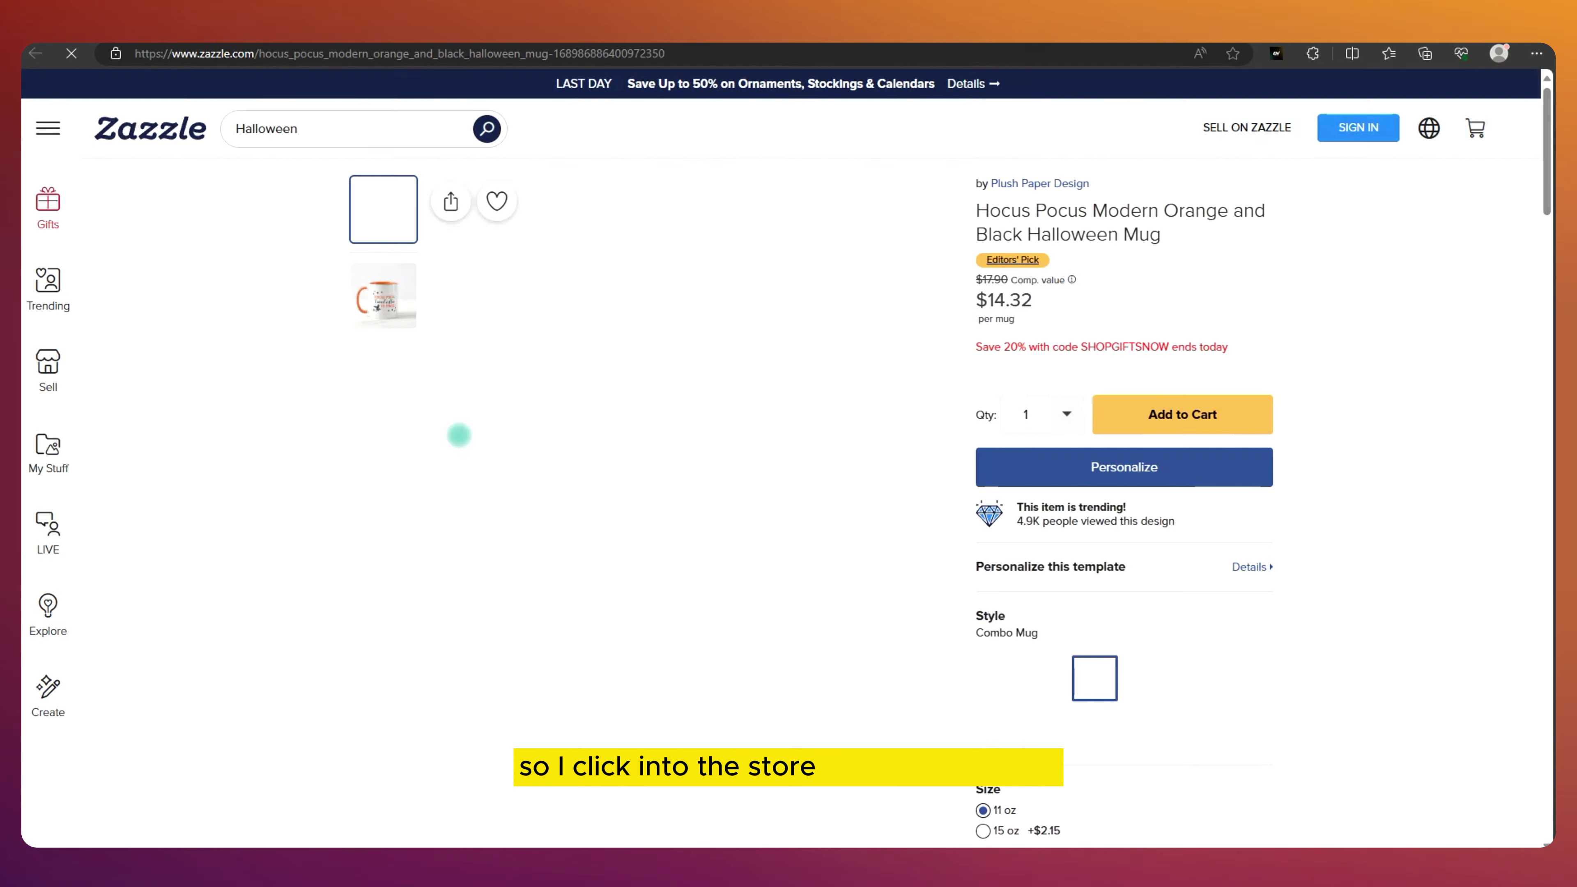
{"action": "left_click", "coordinate": [1055, 189]}
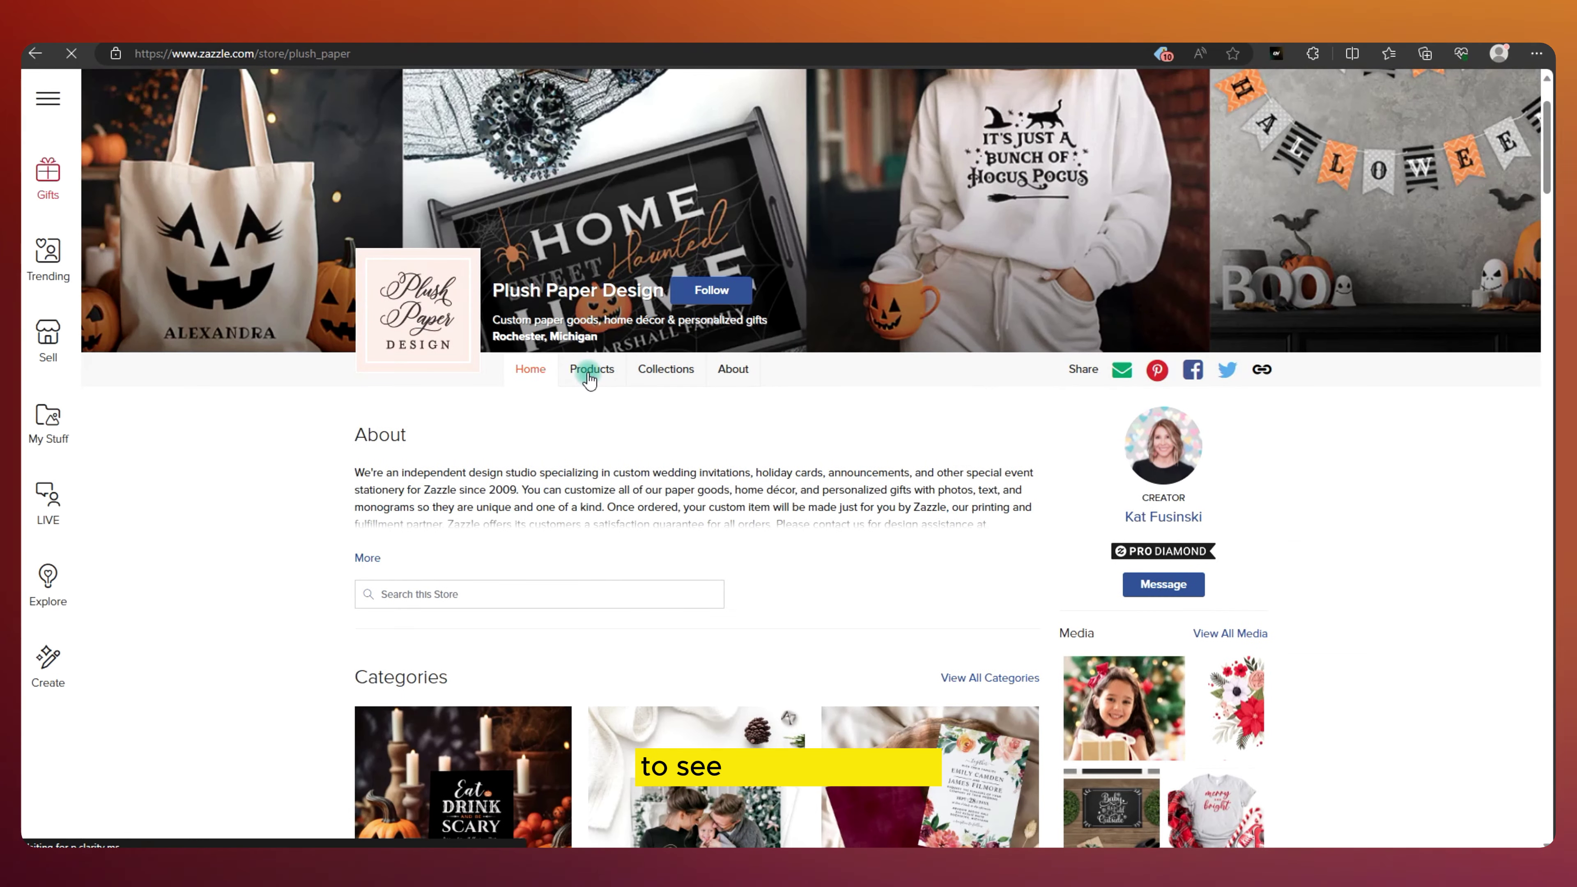
{"action": "left_click", "coordinate": [589, 371]}
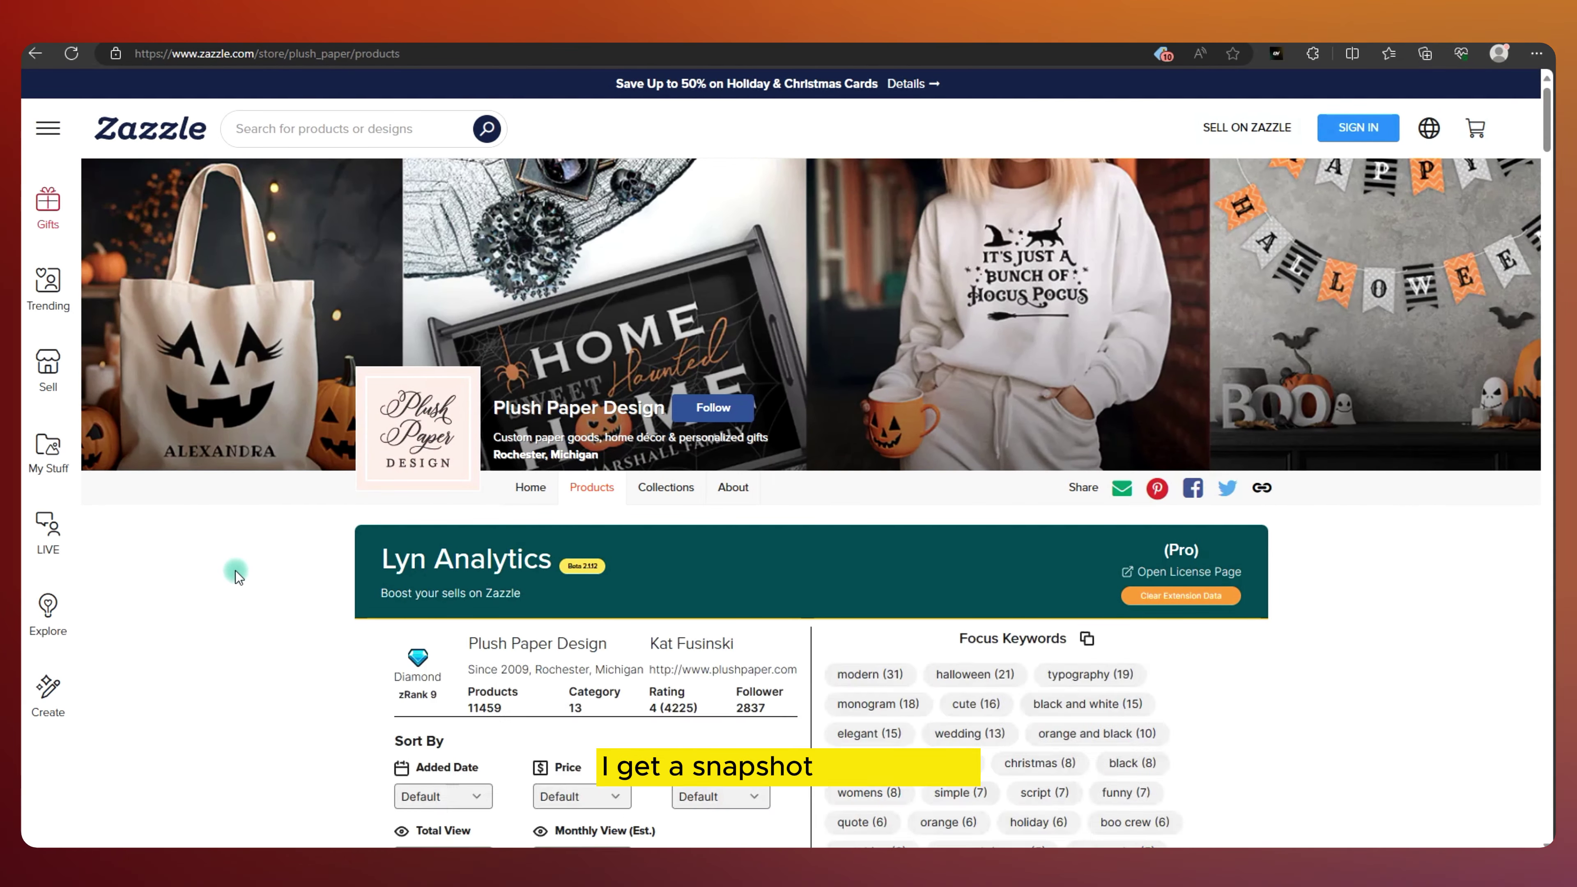
{"action": "scroll", "coordinate": [235, 575], "scroll_direction": "down", "scroll_amount": 3}
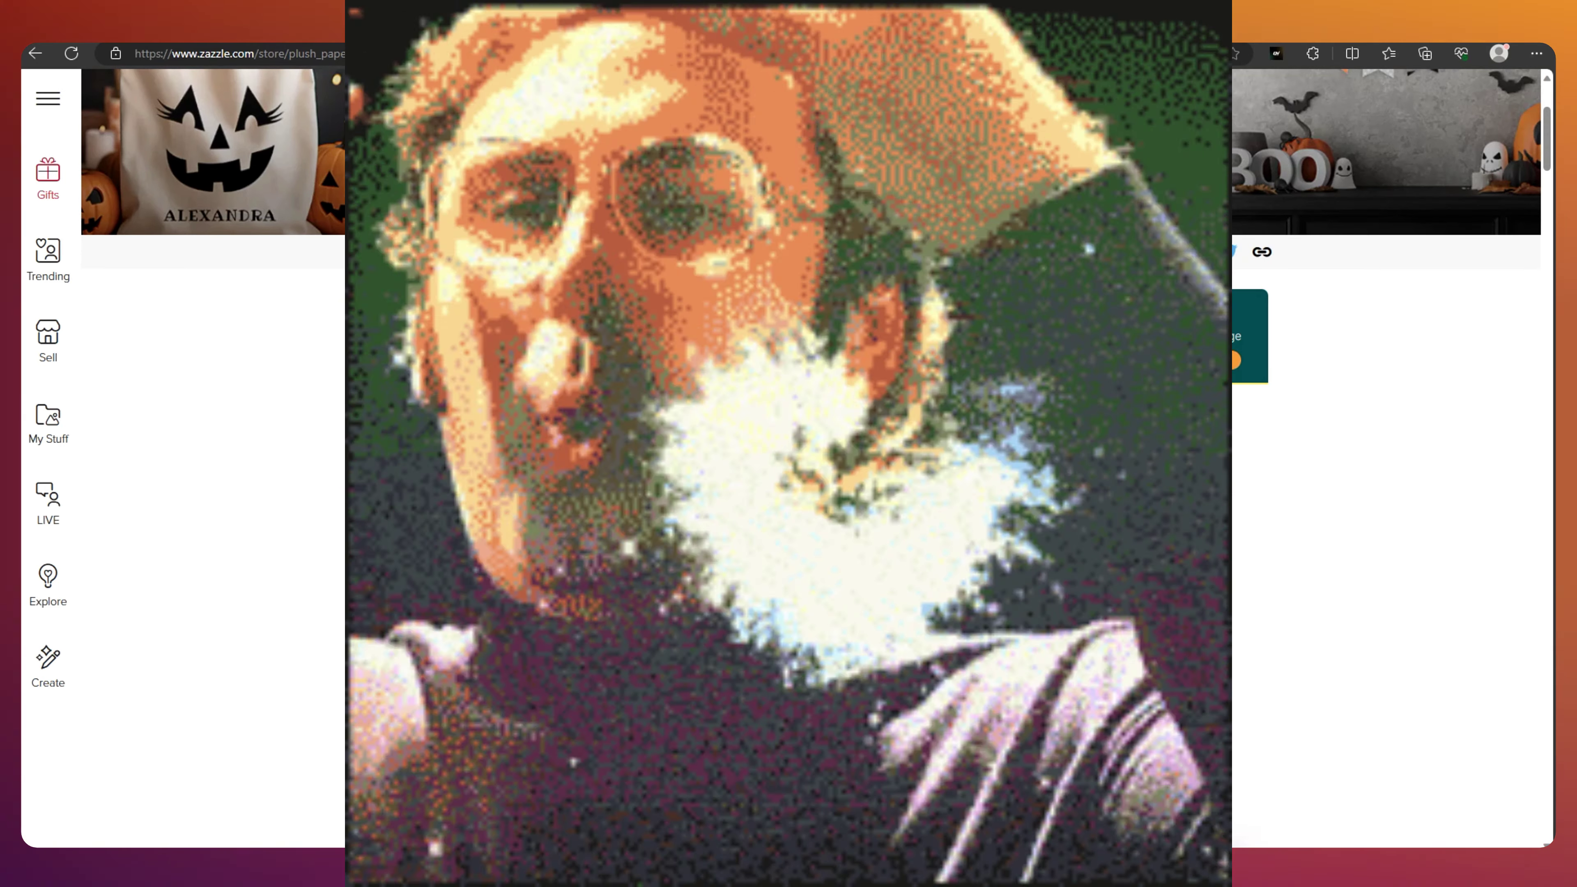
- Filter the Plush Paper store's products to the HALLOWEEN category
{"action": "scroll", "coordinate": [299, 523], "scroll_direction": "down", "scroll_amount": 15}
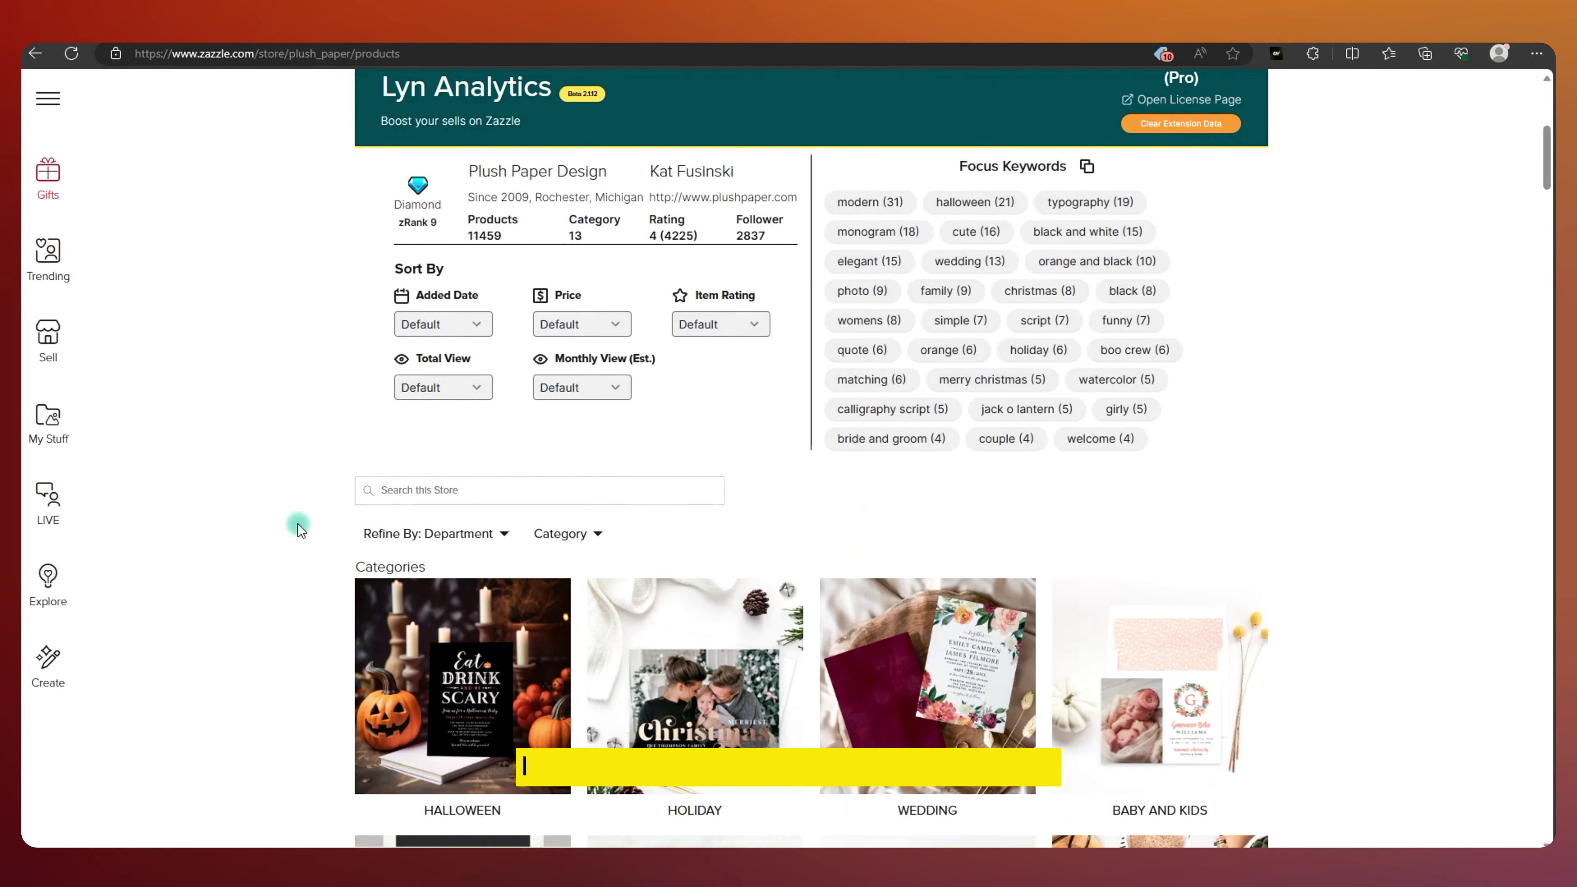
{"action": "scroll", "coordinate": [299, 527], "scroll_direction": "down", "scroll_amount": 5}
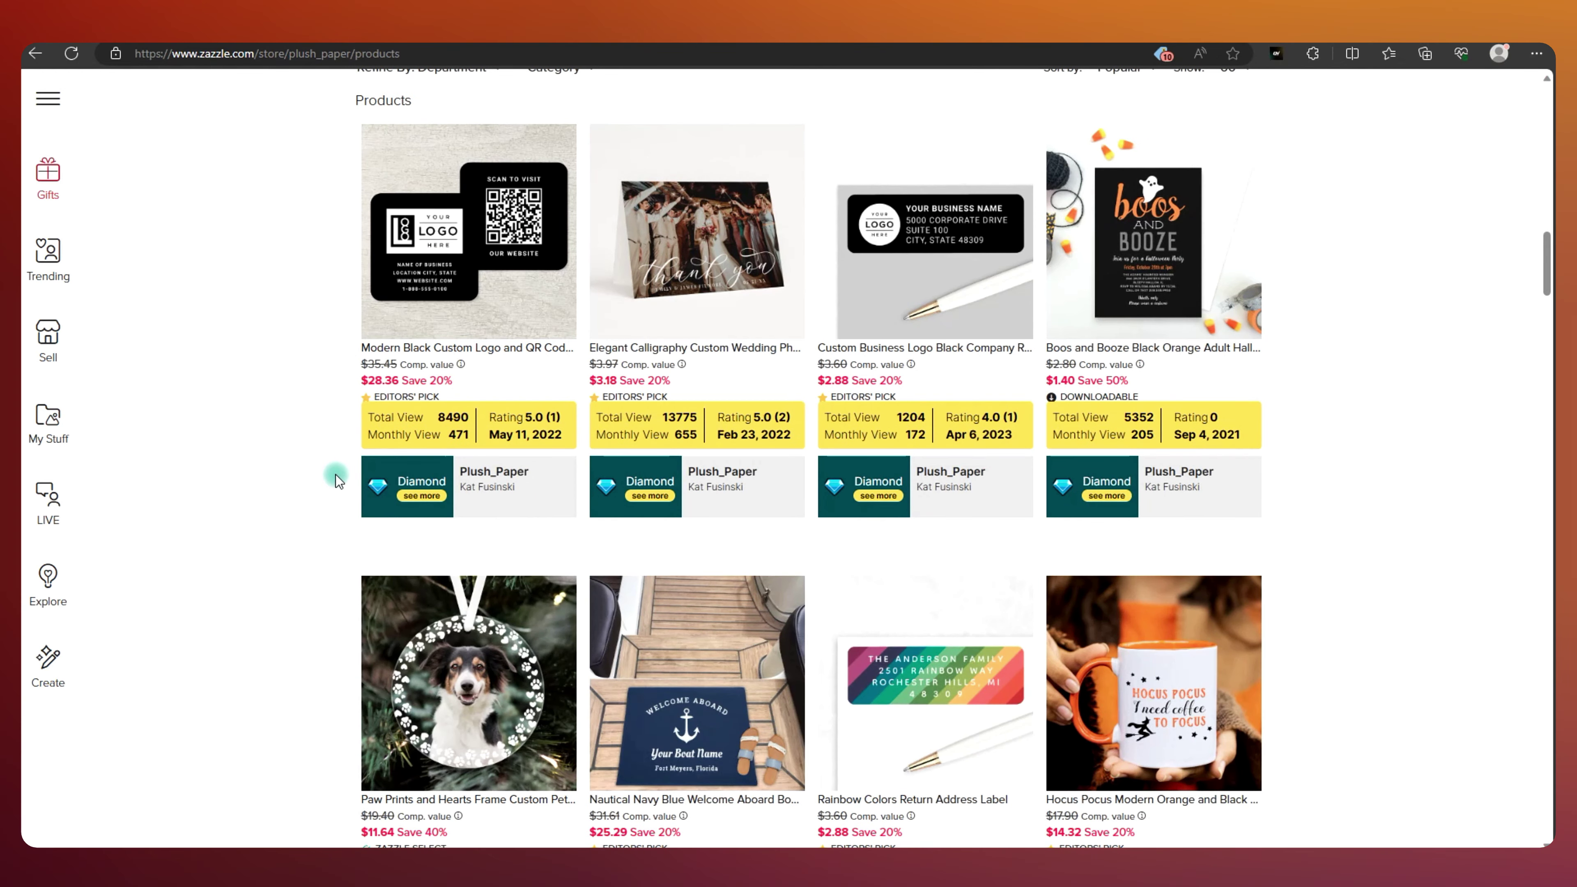
{"action": "scroll", "coordinate": [335, 482], "scroll_direction": "down", "scroll_amount": 20}
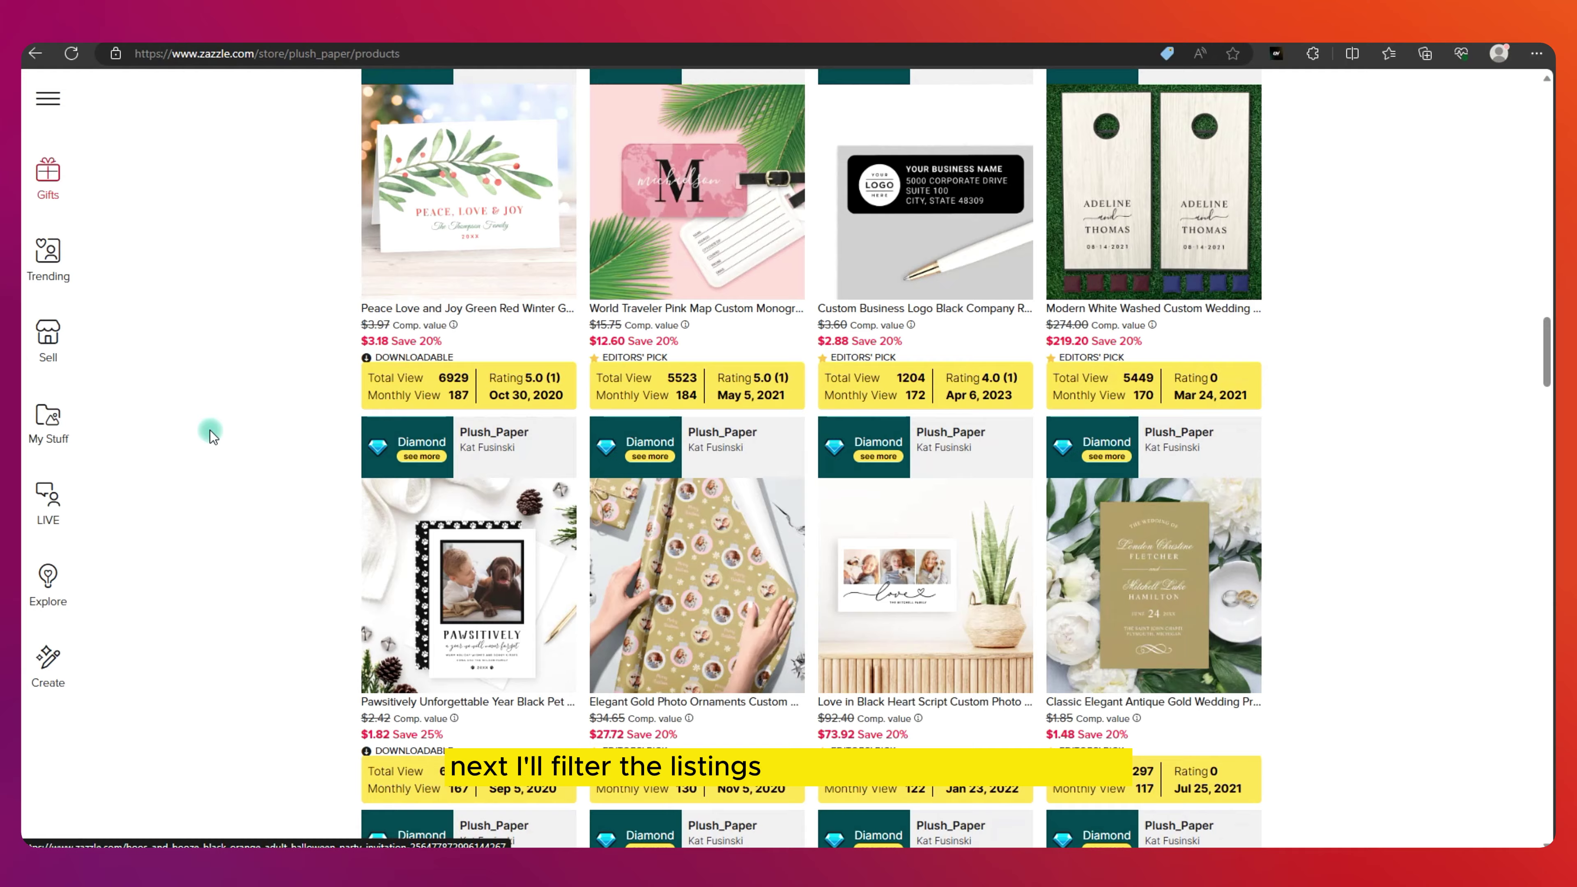
{"action": "scroll", "coordinate": [211, 432], "scroll_direction": "up", "scroll_amount": 20}
{"action": "left_click", "coordinate": [556, 305]}
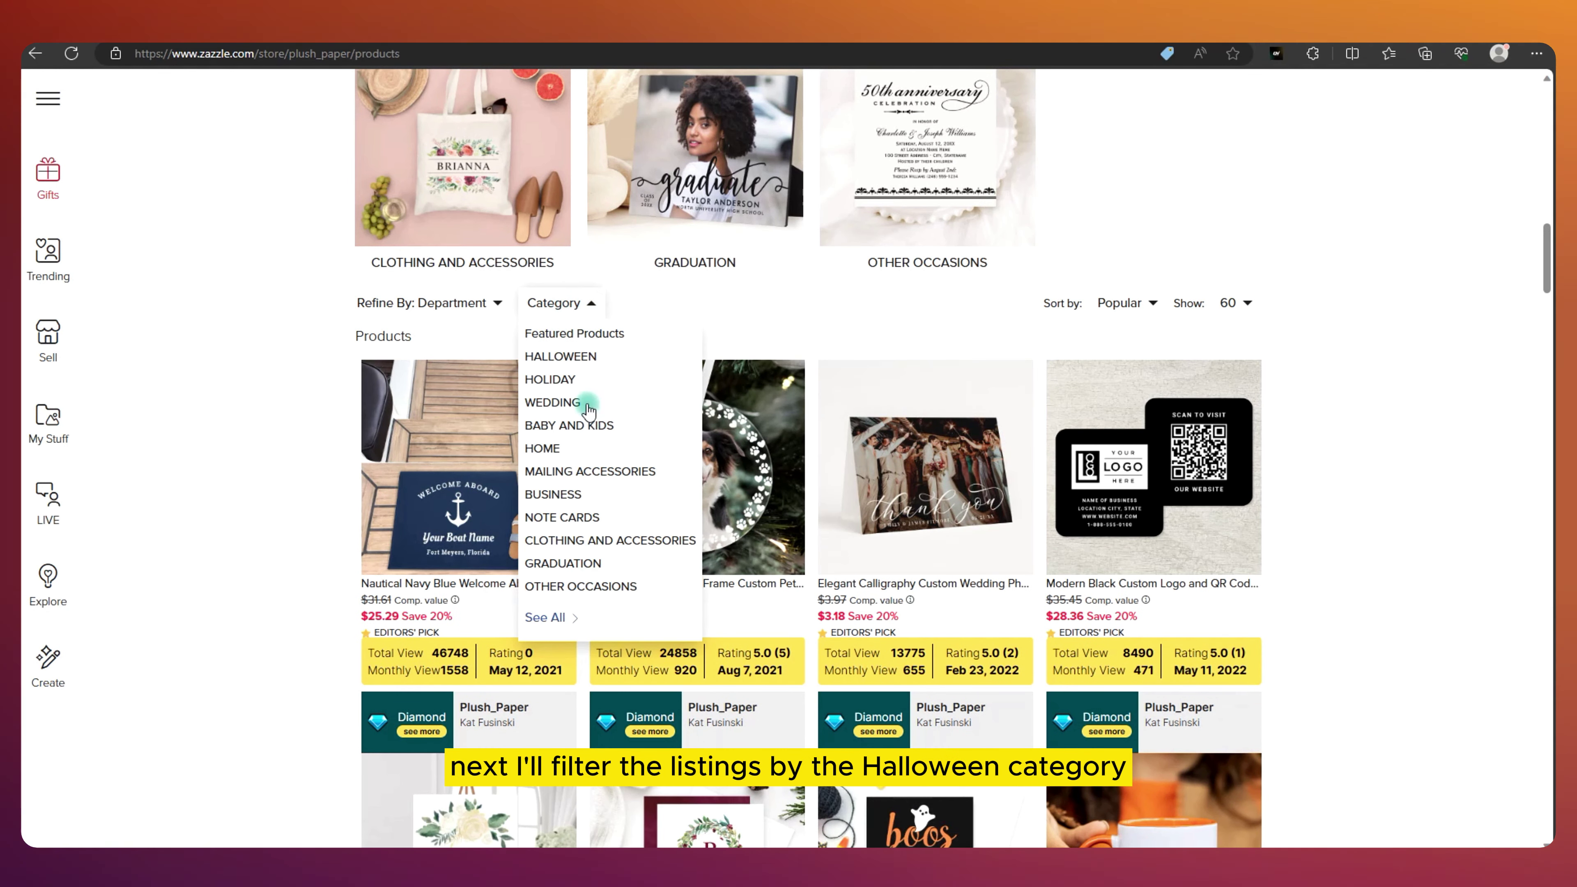
{"action": "left_click", "coordinate": [560, 359]}
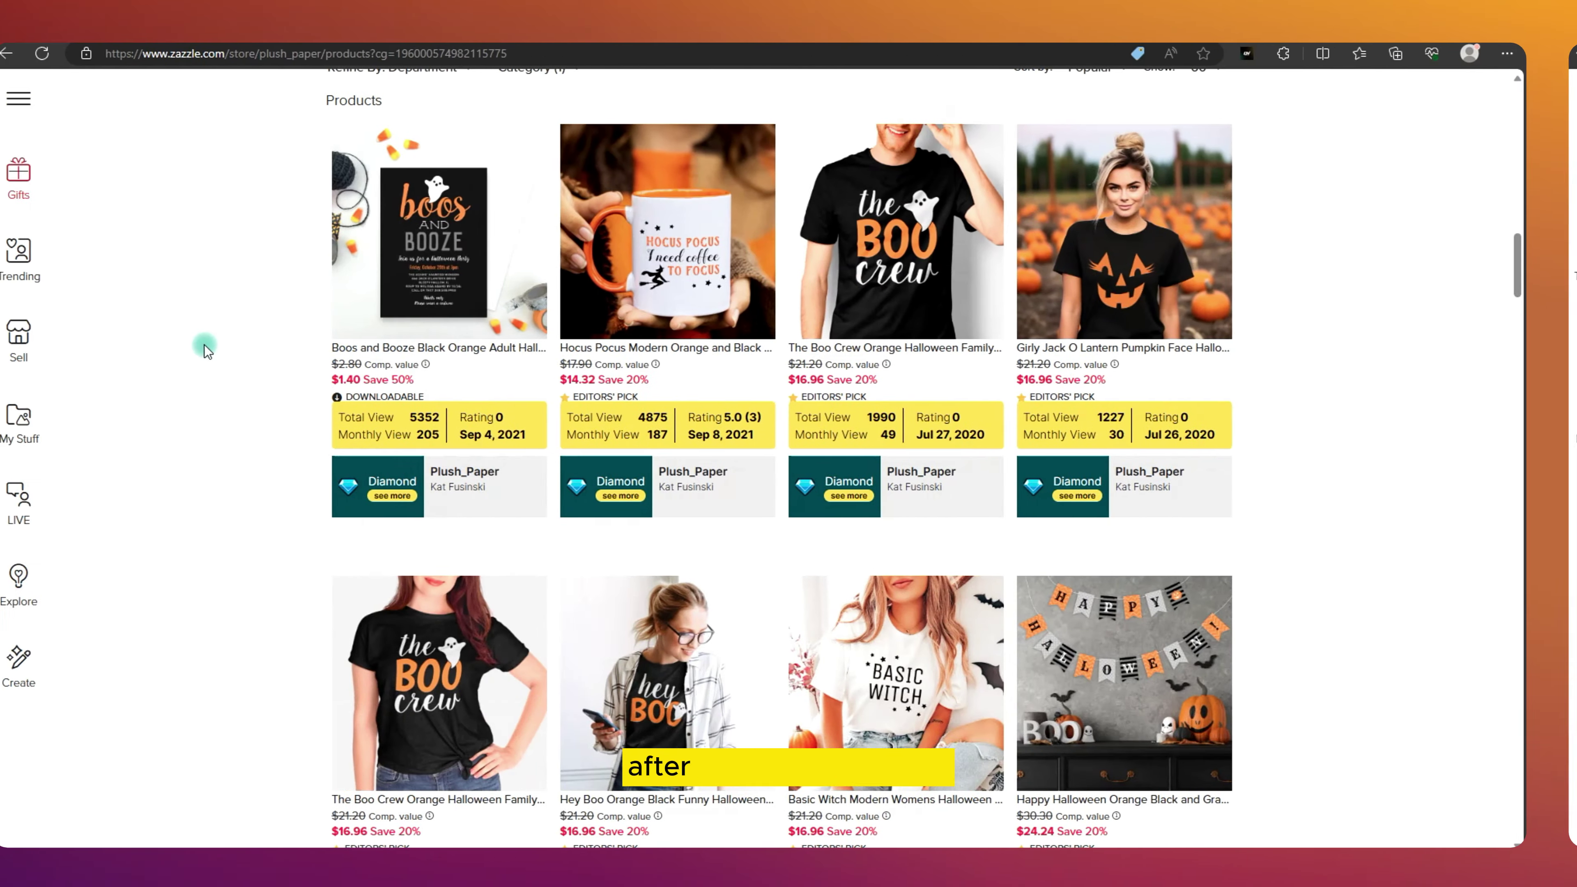
{"action": "scroll", "coordinate": [205, 347], "scroll_direction": "down", "scroll_amount": 5}
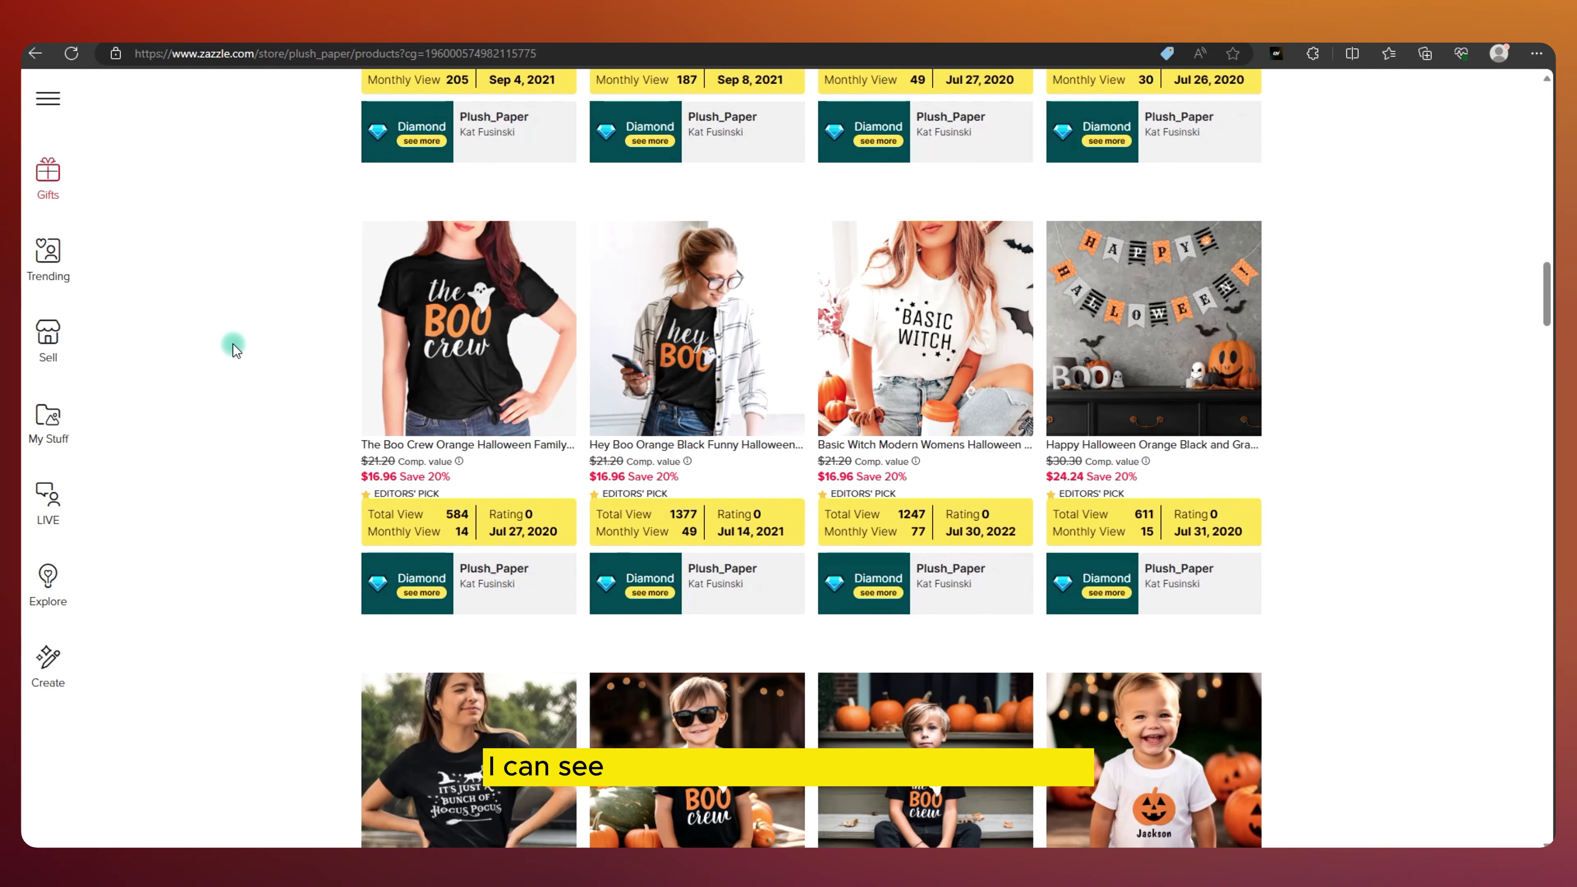
{"action": "scroll", "coordinate": [223, 351], "scroll_direction": "up", "scroll_amount": 6}
- Copy the Boos and Booze listing link, and widen and move Product Title to the first column
{"action": "right_click", "coordinate": [485, 325]}
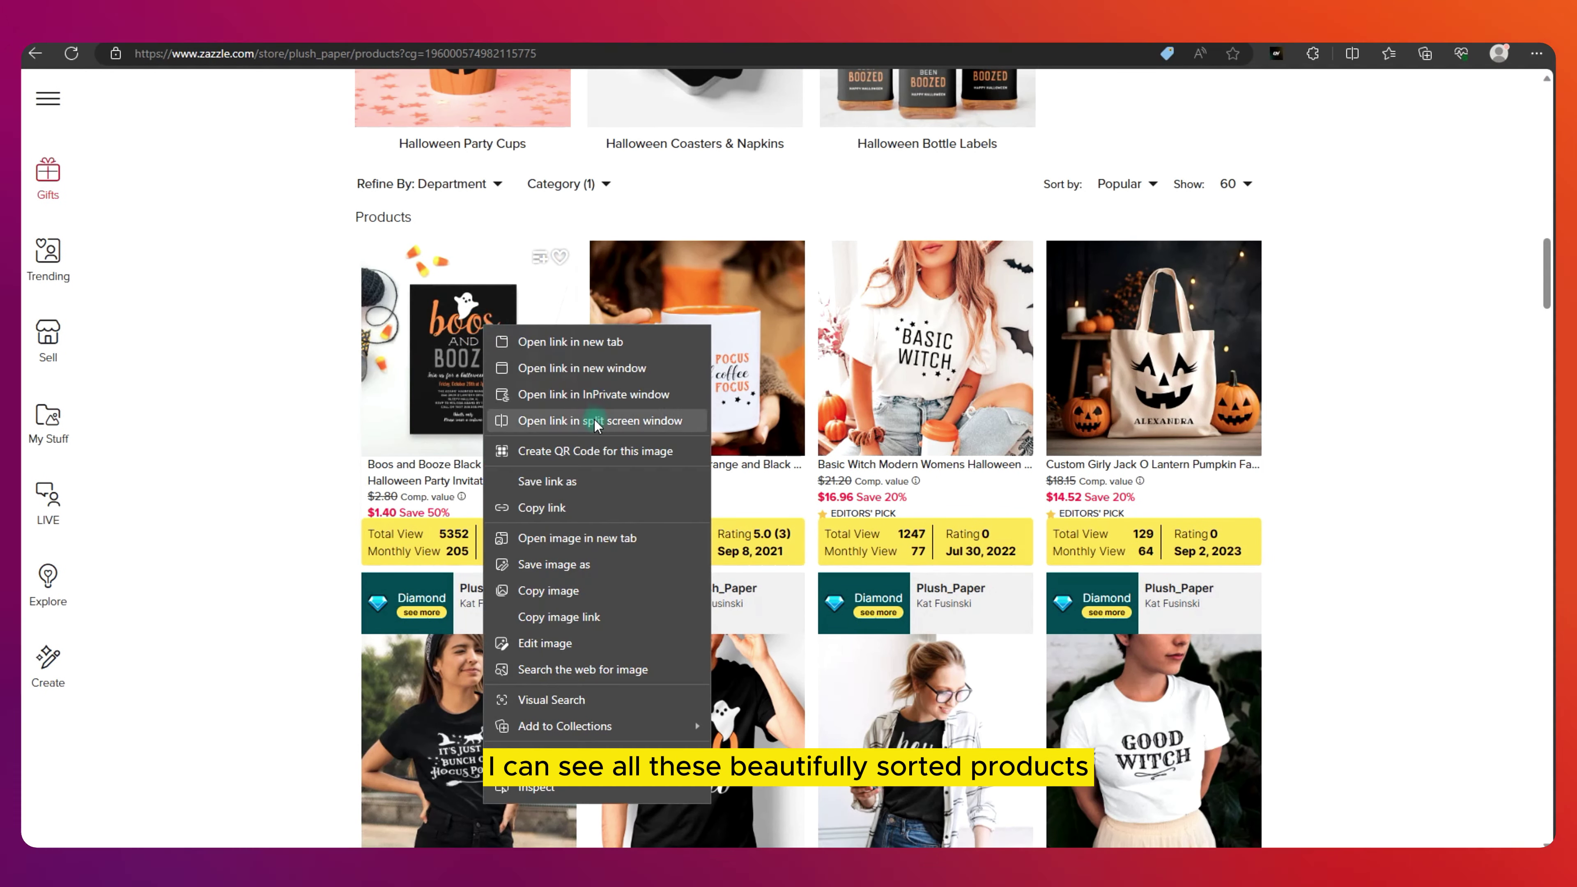
{"action": "left_click", "coordinate": [574, 508]}
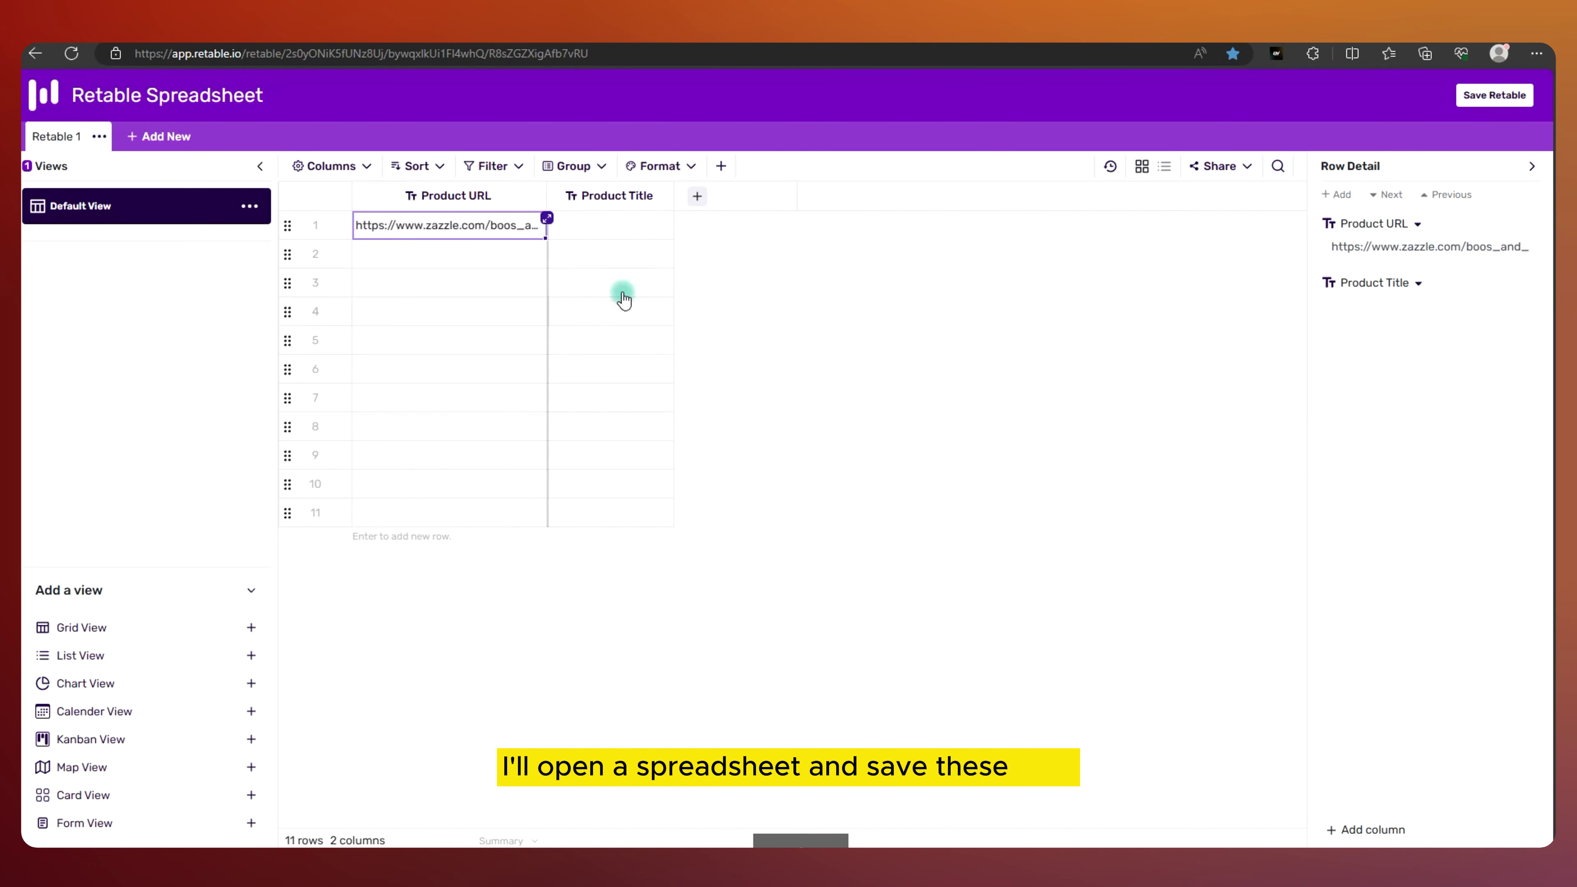
{"action": "left_click_drag", "start_coordinate": [674, 205], "coordinate": [767, 197]}
{"action": "left_click_drag", "start_coordinate": [536, 226], "coordinate": [445, 203]}
- Enter the Boos and Booze product title in row 1 of Retable
{"action": "left_click", "coordinate": [384, 224]}
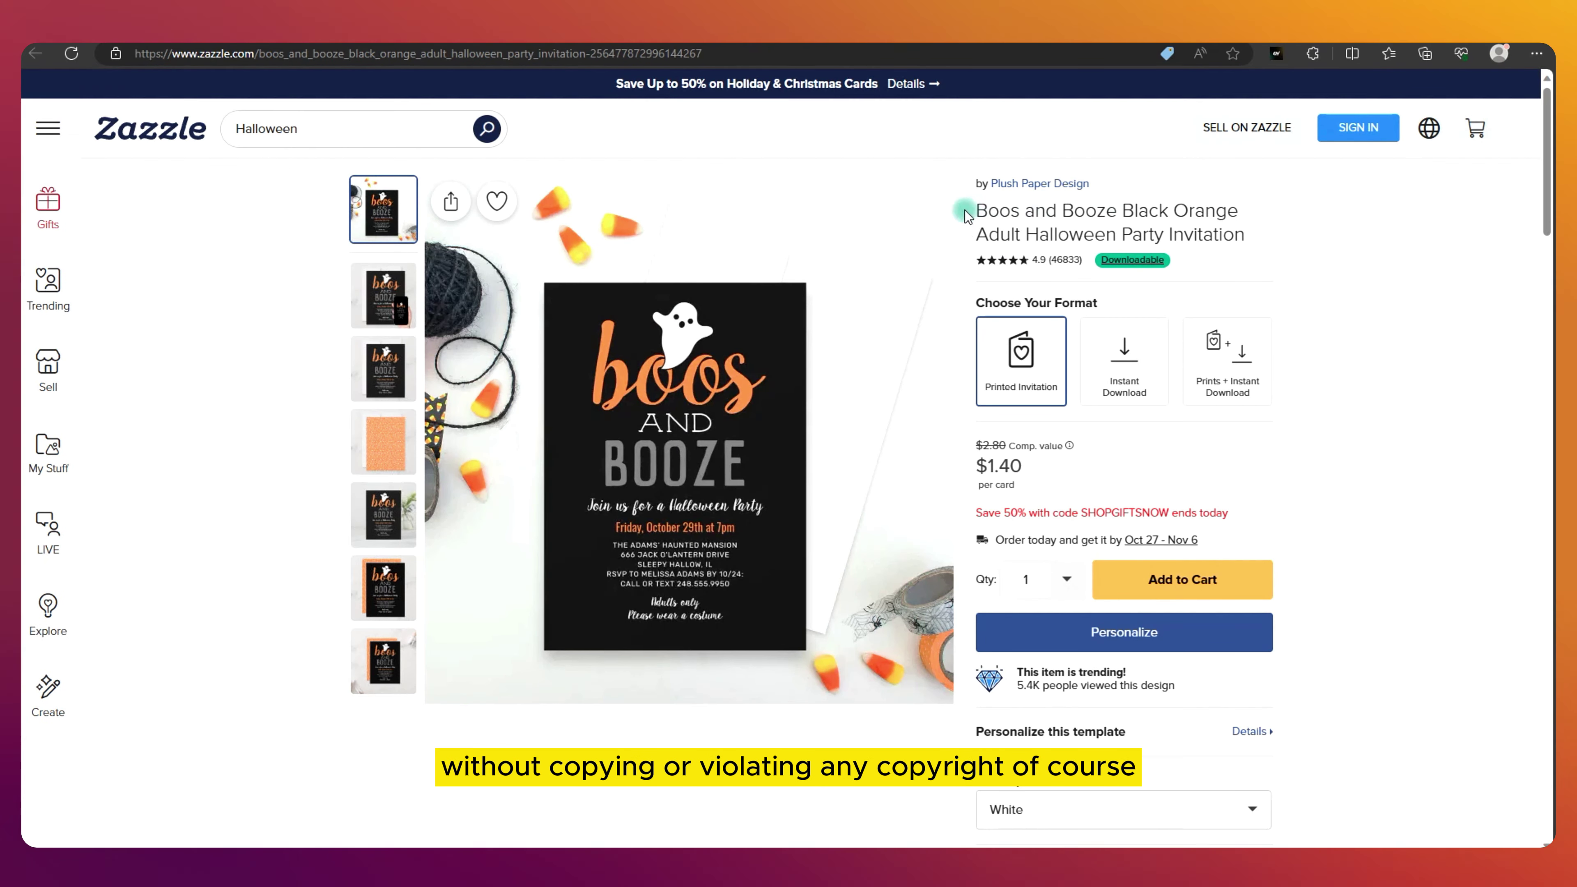
{"action": "left_click_drag", "start_coordinate": [969, 206], "coordinate": [1268, 242]}
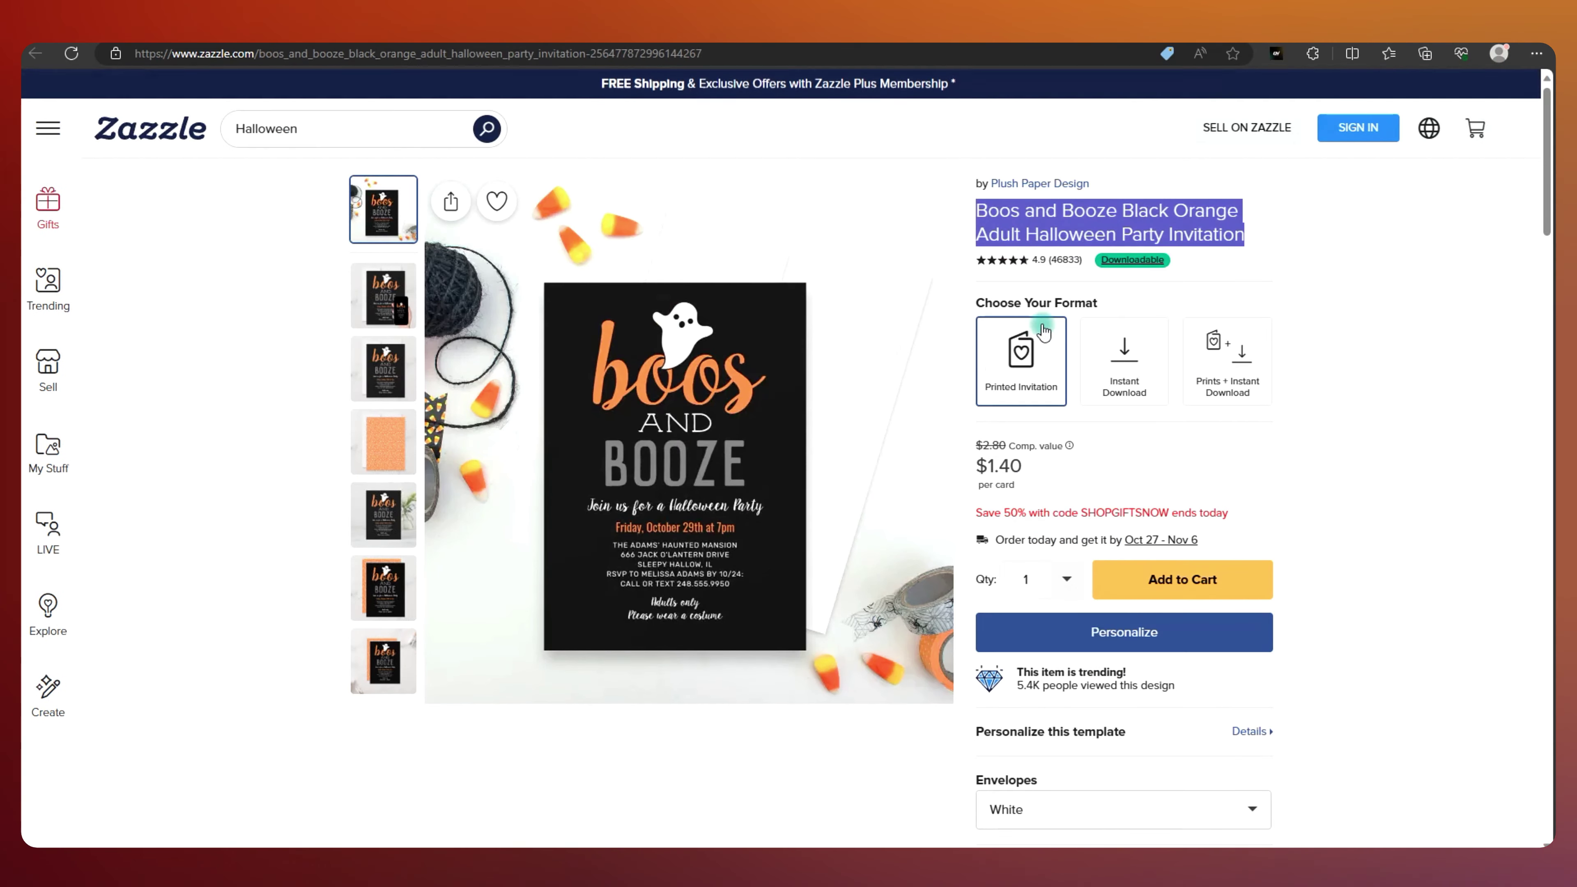
{"action": "left_click", "coordinate": [497, 226]}
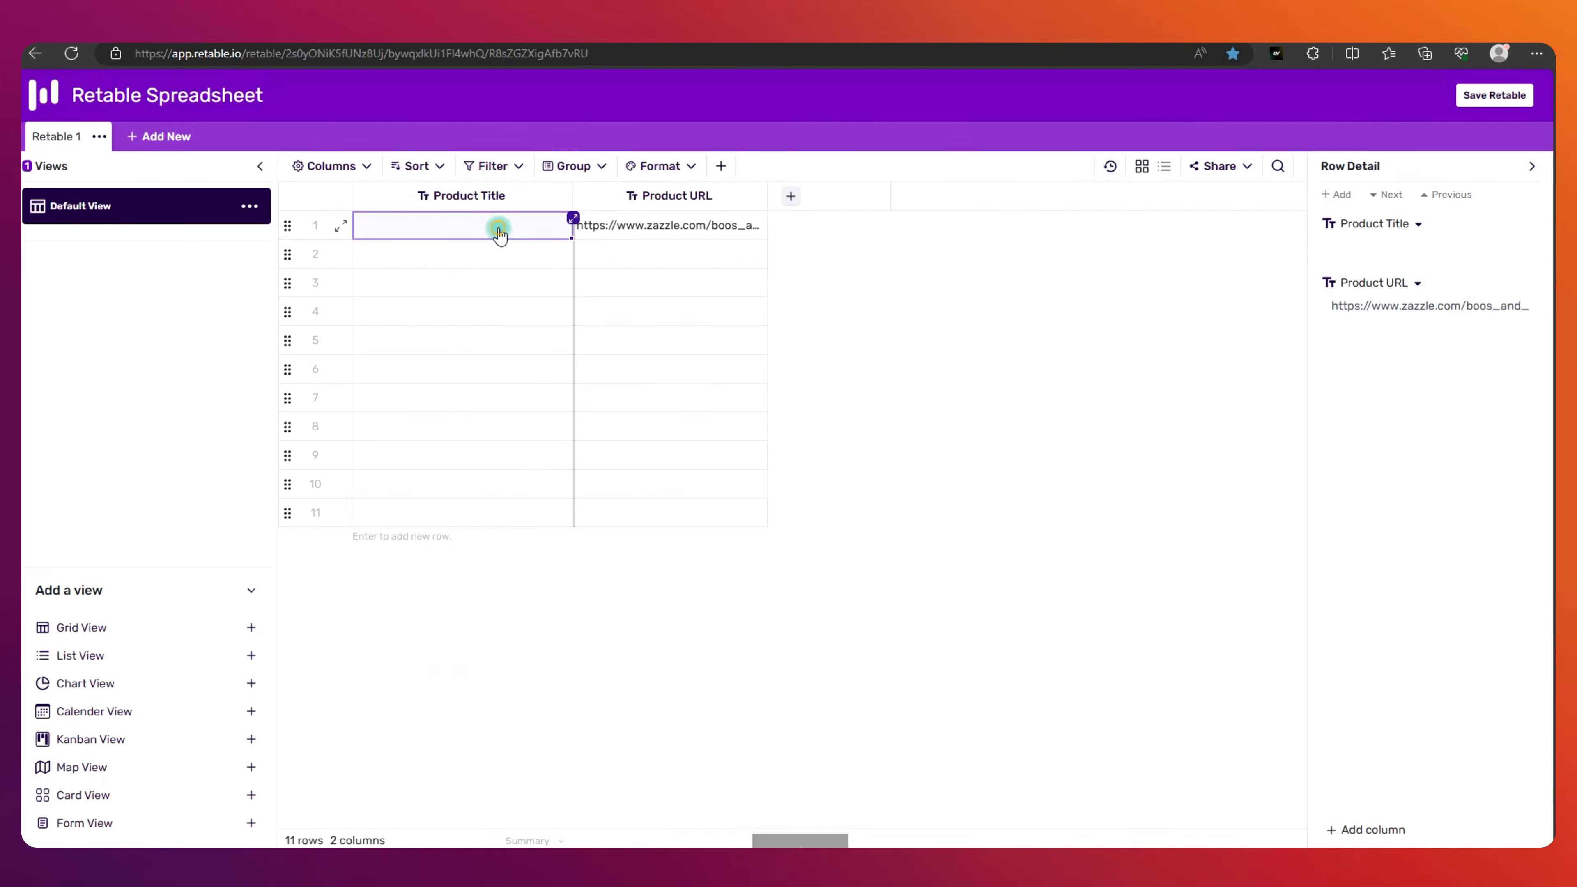
{"action": "key", "text": "ctrl+v"}
{"action": "key", "text": "Return"}
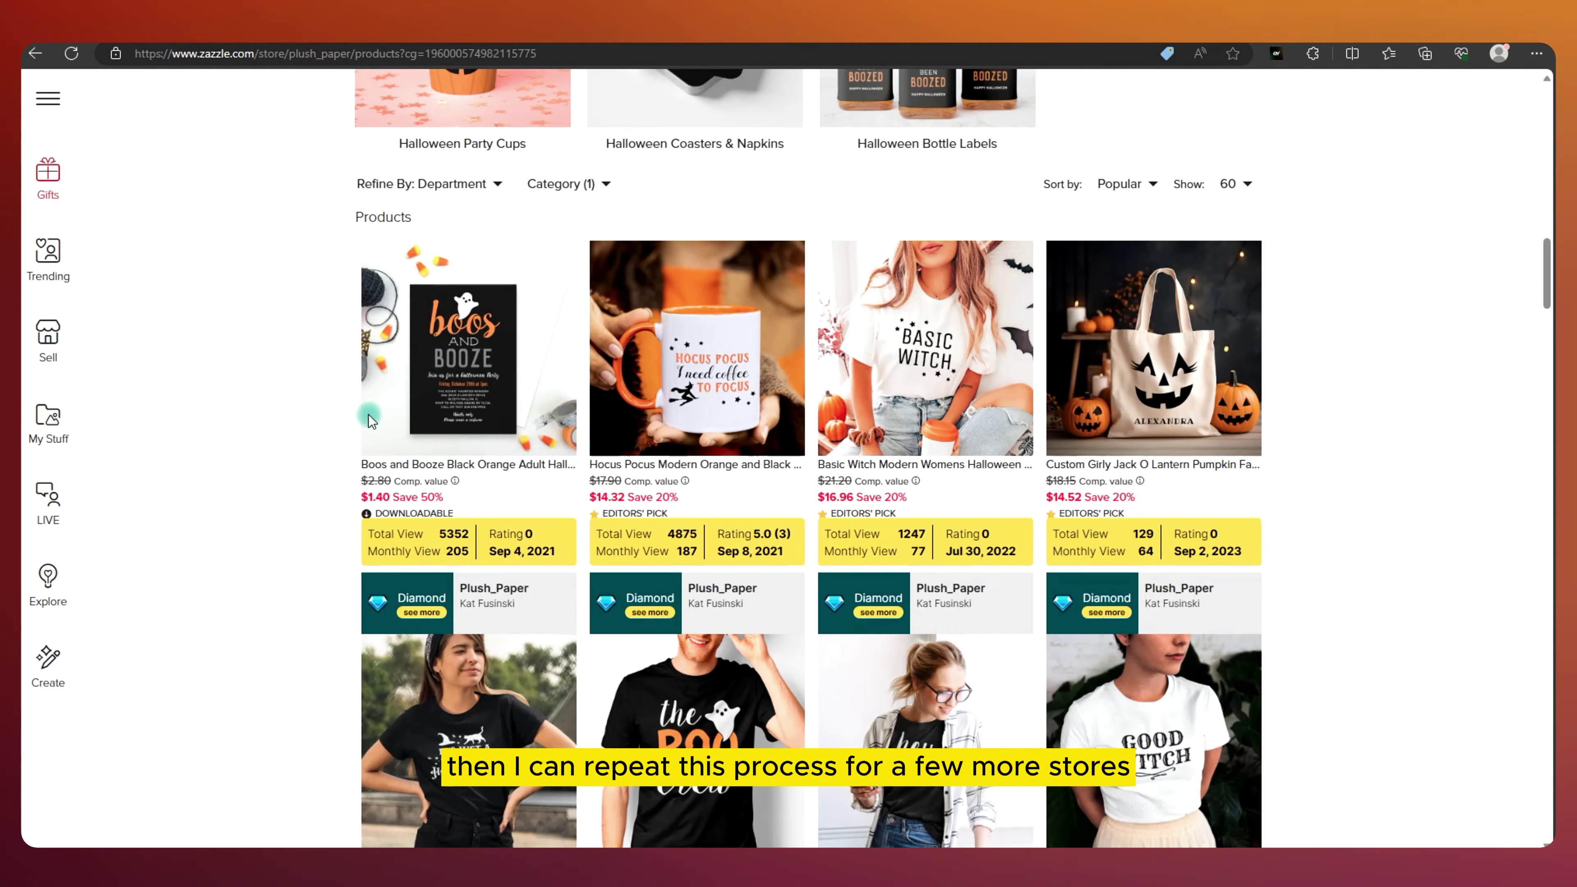
- Record the Pumpkin Carving invitation's link and title in row 2
{"action": "scroll", "coordinate": [299, 589], "scroll_direction": "down", "scroll_amount": 10}
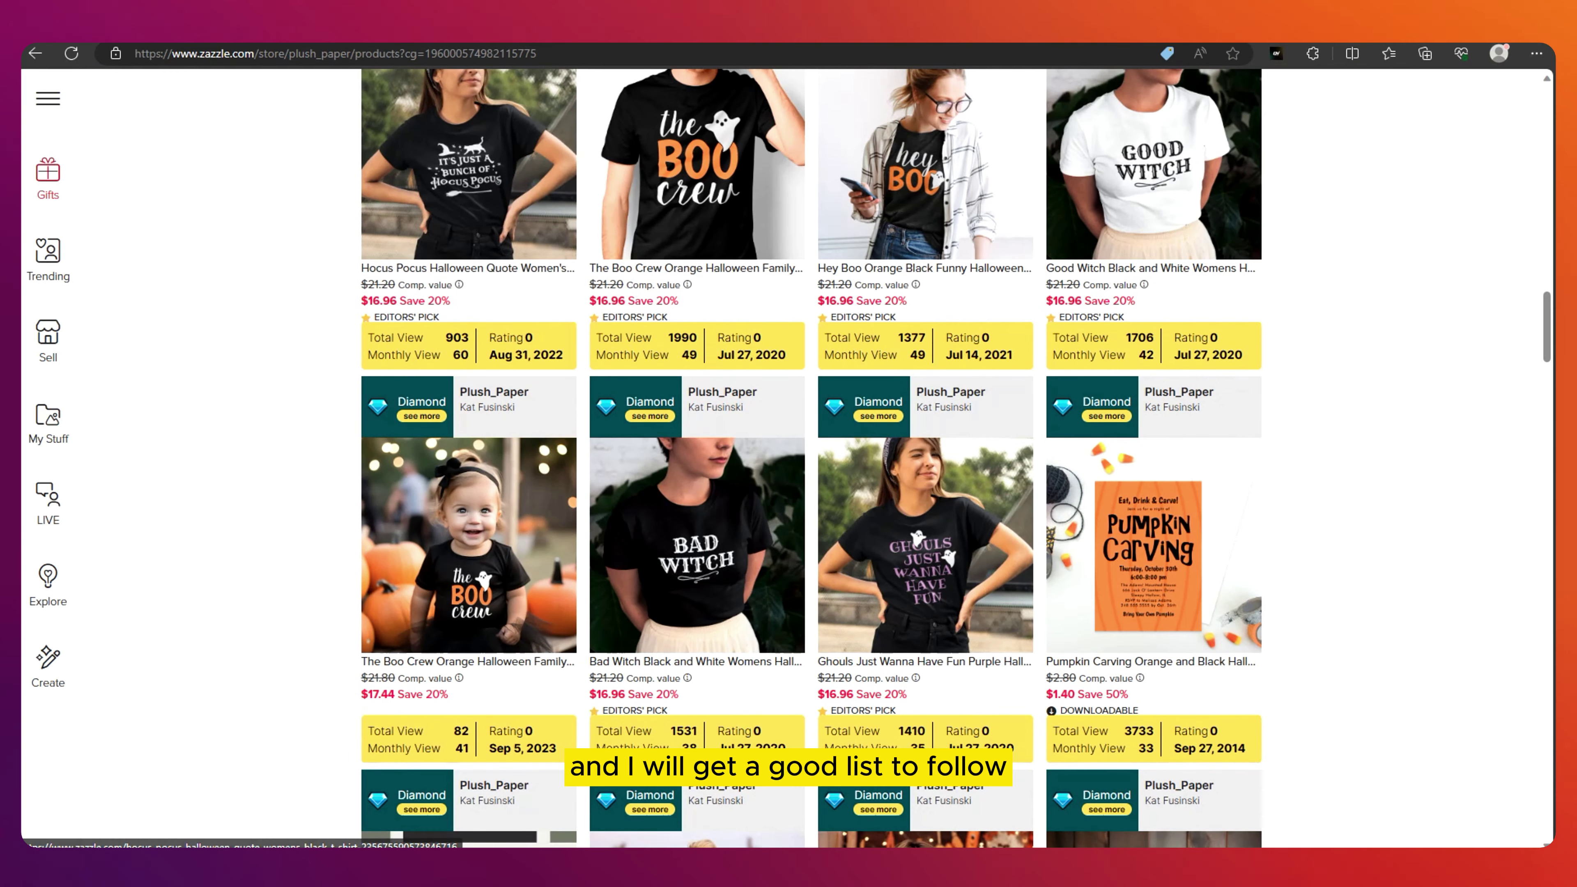
{"action": "left_click", "coordinate": [1149, 559]}
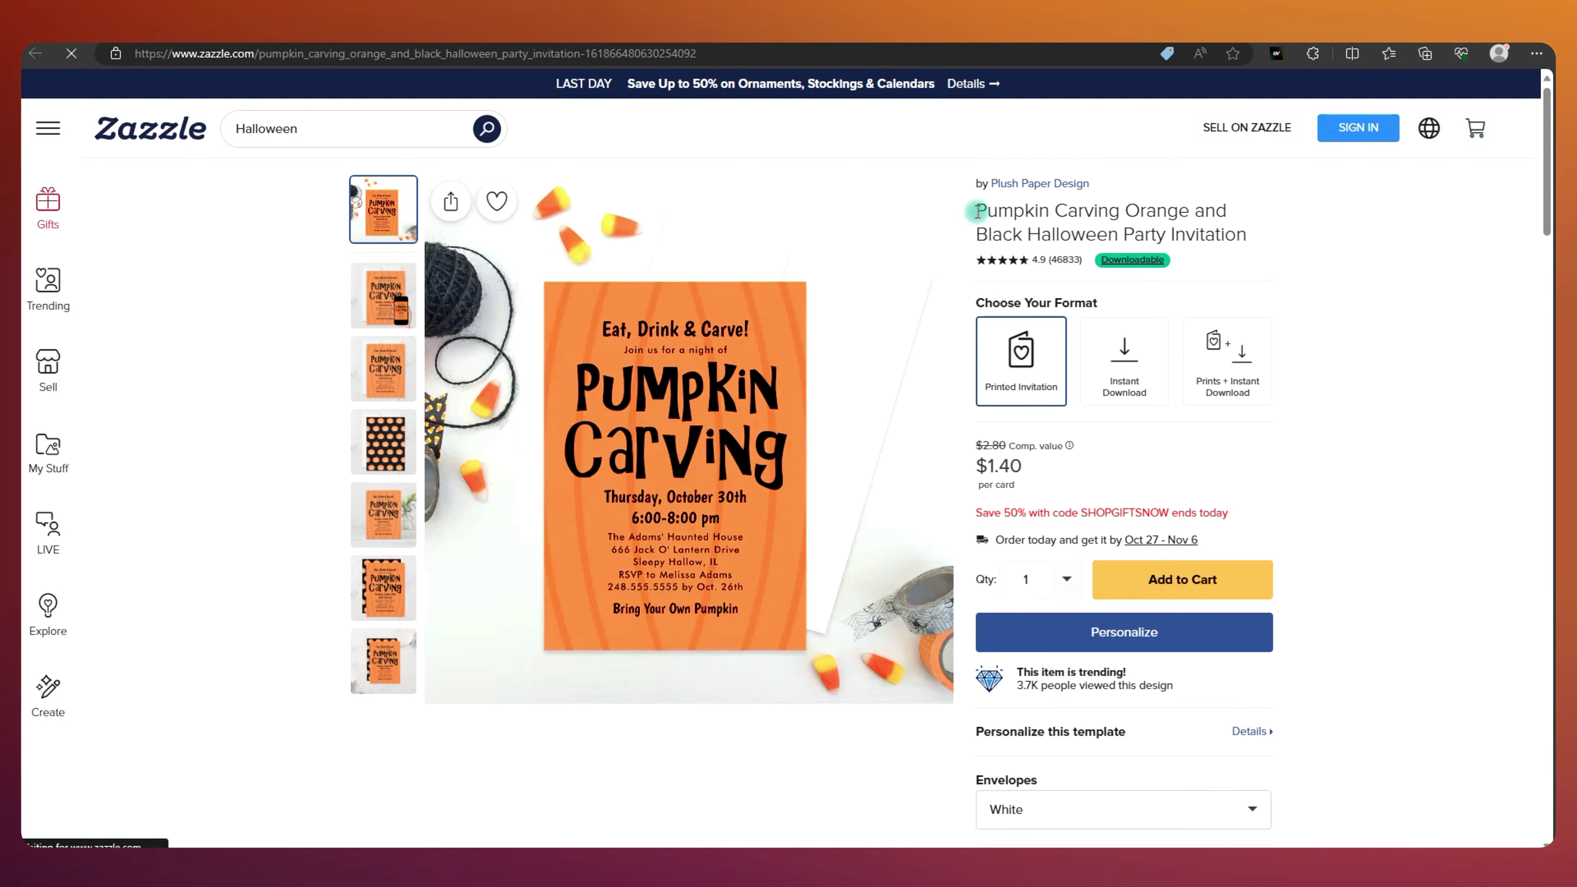
{"action": "left_click", "coordinate": [707, 54]}
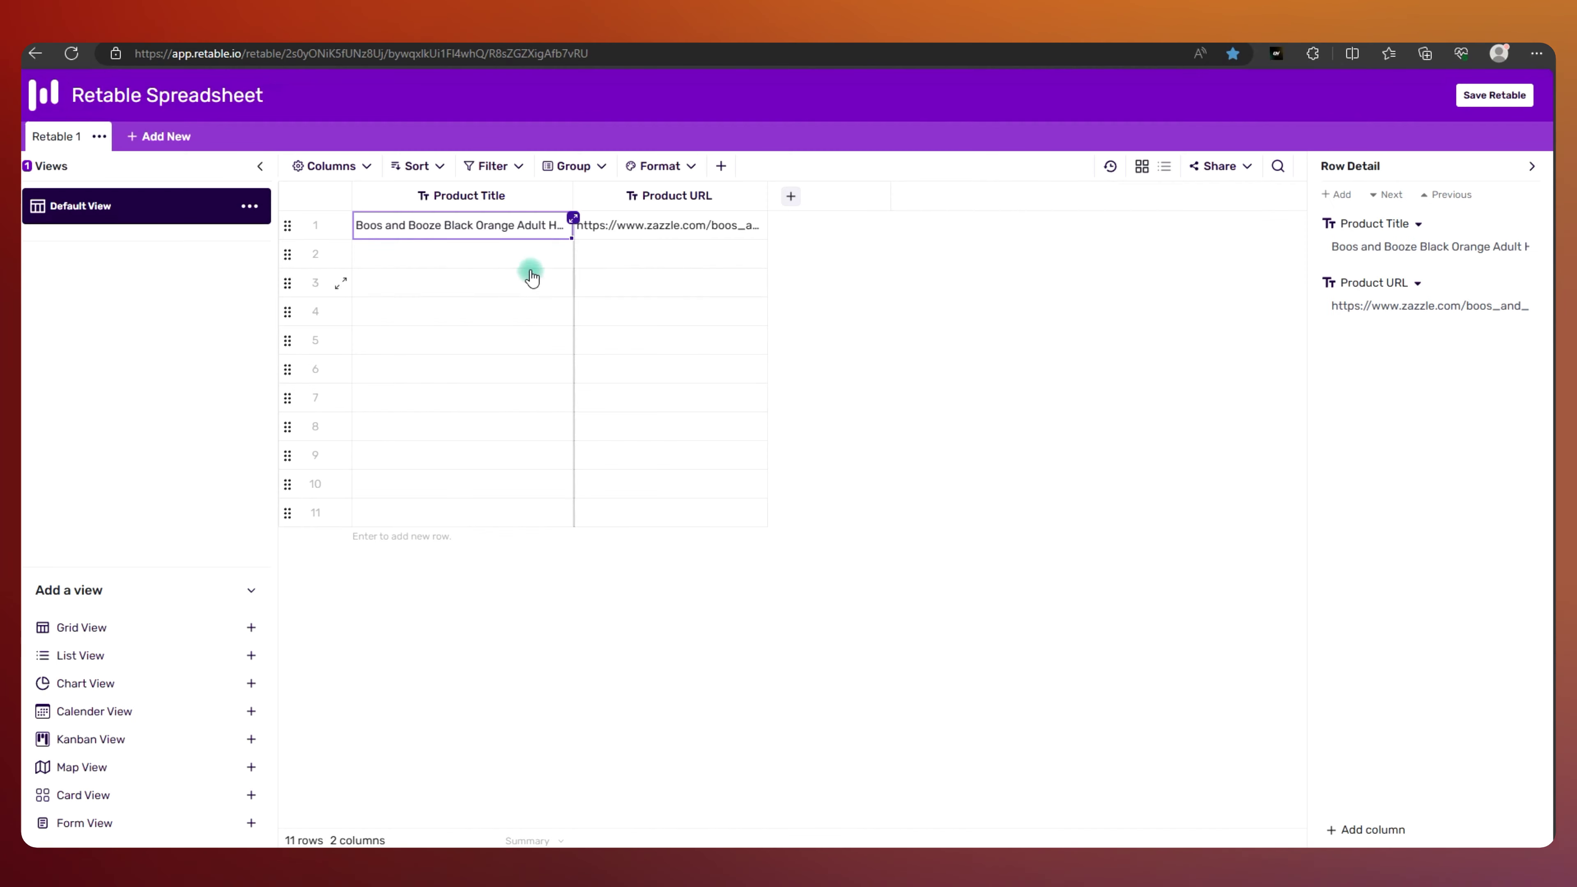
{"action": "key", "text": "Return"}
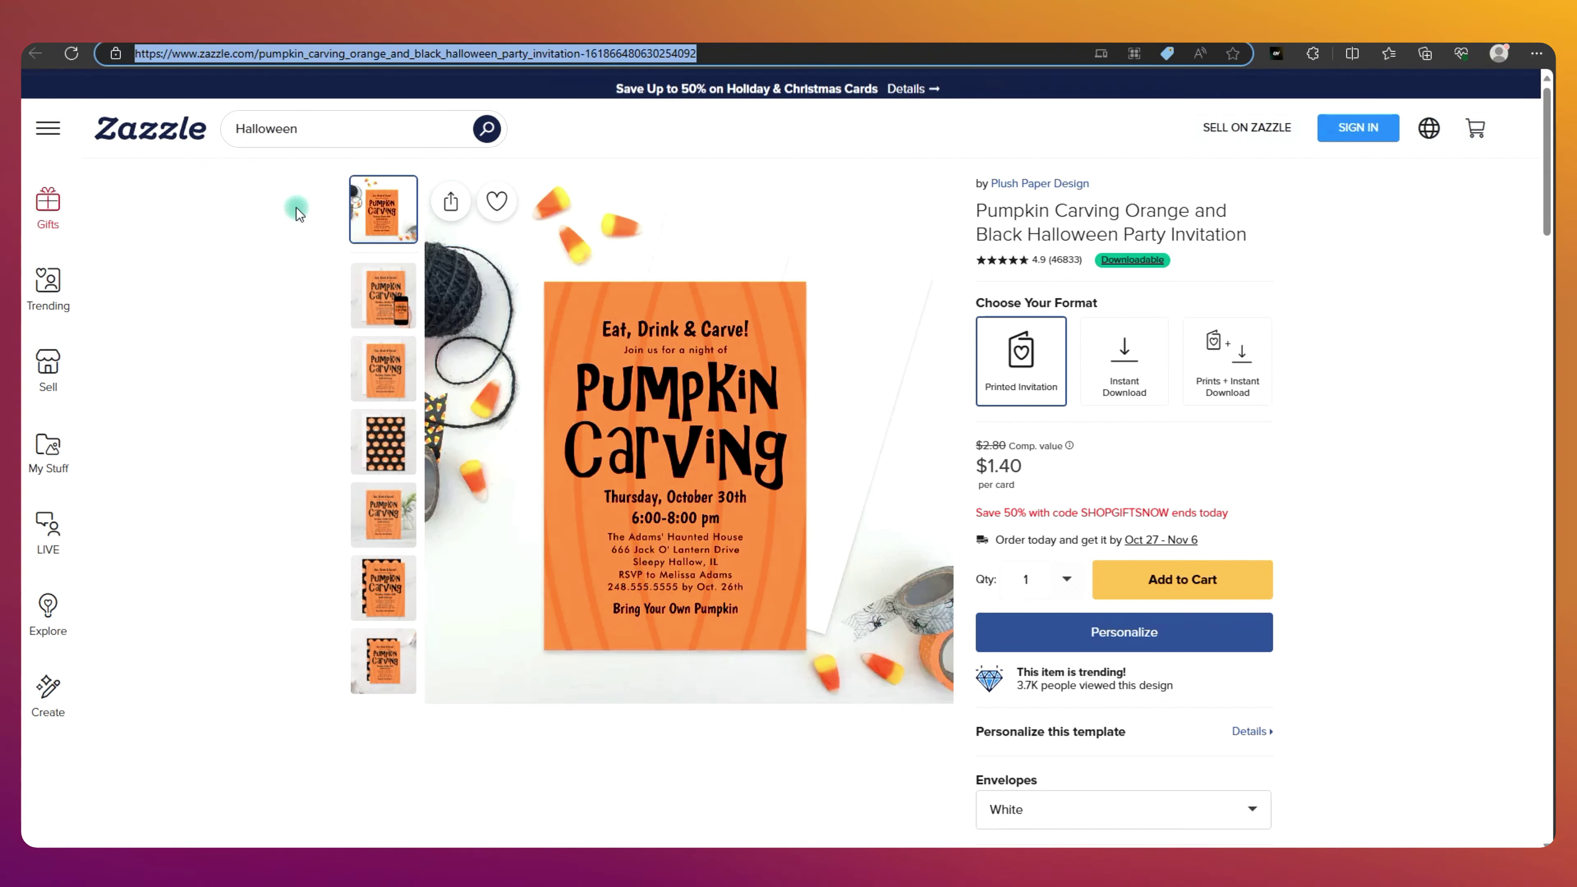
{"action": "left_click", "coordinate": [1254, 258]}
{"action": "right_click", "coordinate": [988, 206]}
{"action": "left_click", "coordinate": [1022, 241]}
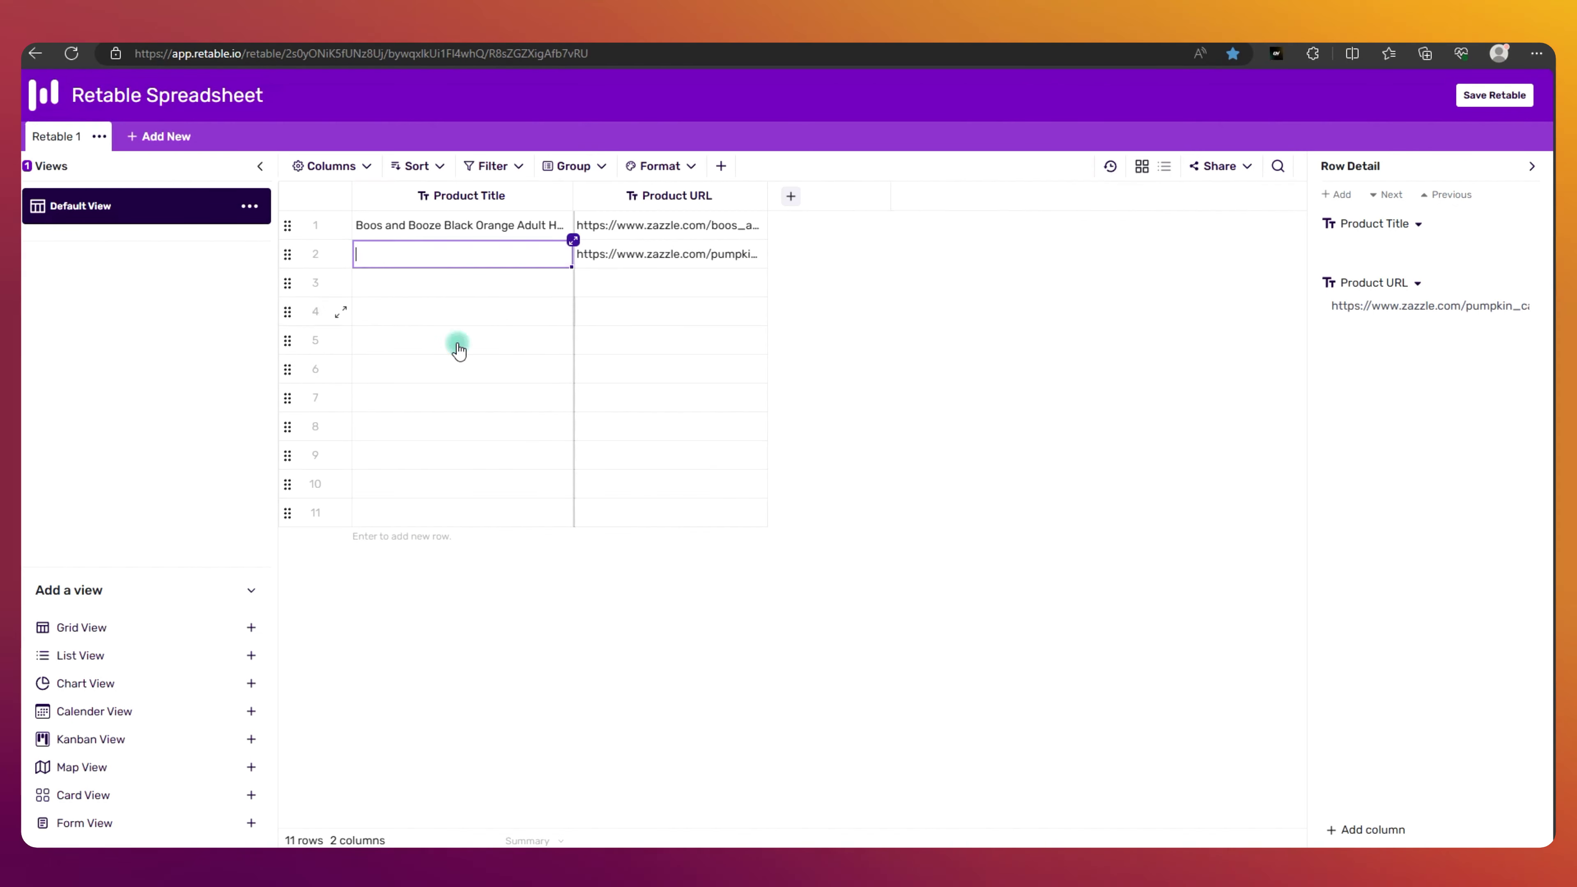
{"action": "key", "text": "ctrl+v"}
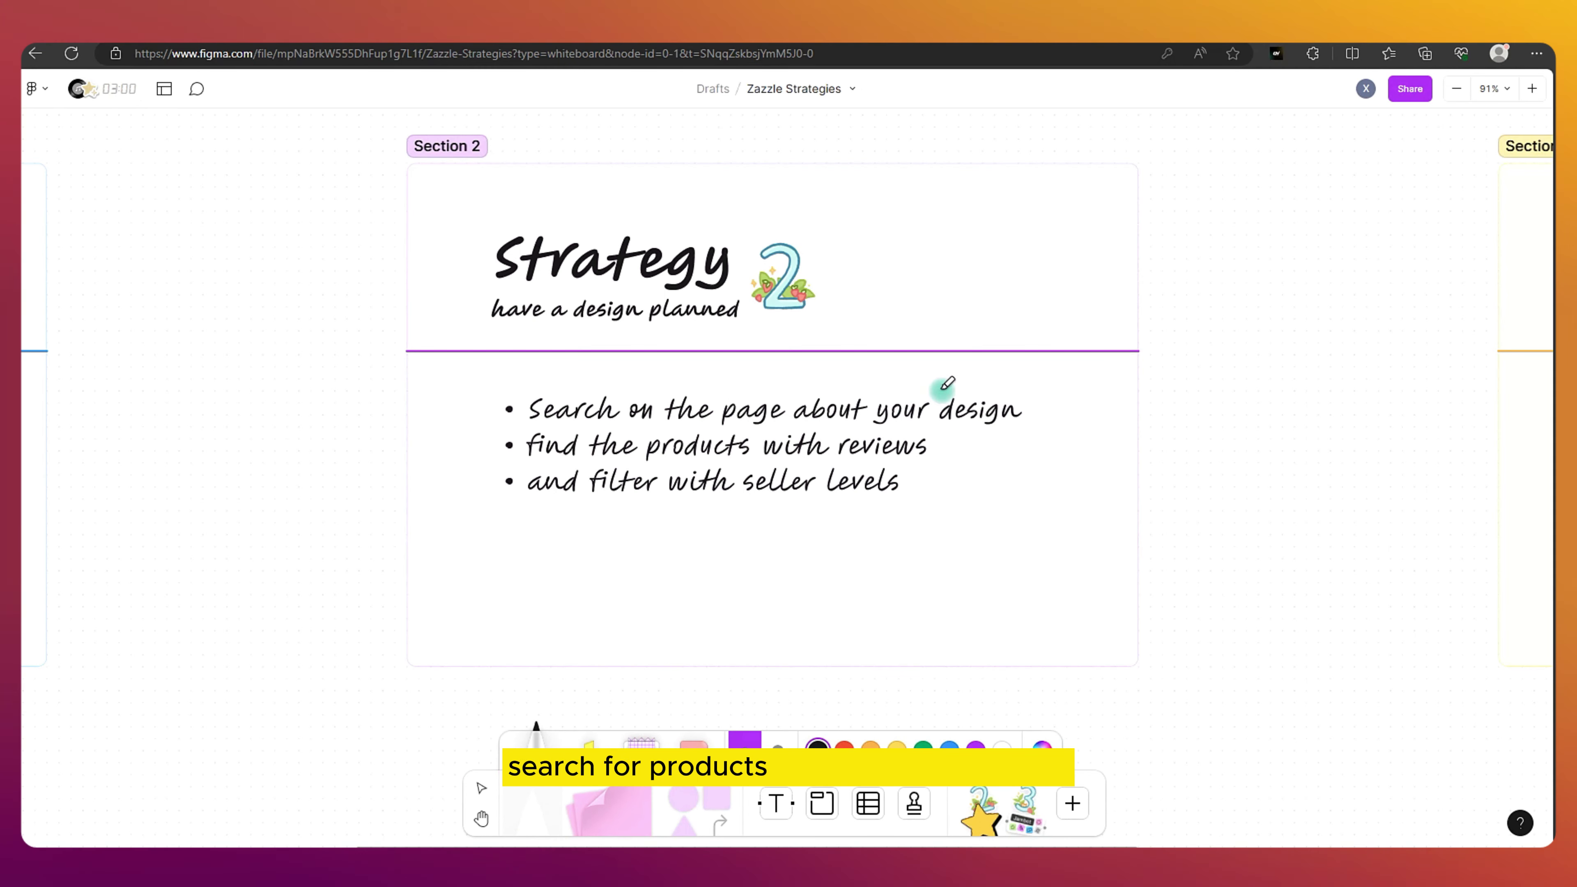
- Draw a short marker stroke on the Strategy 2 card
{"action": "left_click_drag", "start_coordinate": [1012, 386], "coordinate": [998, 381]}
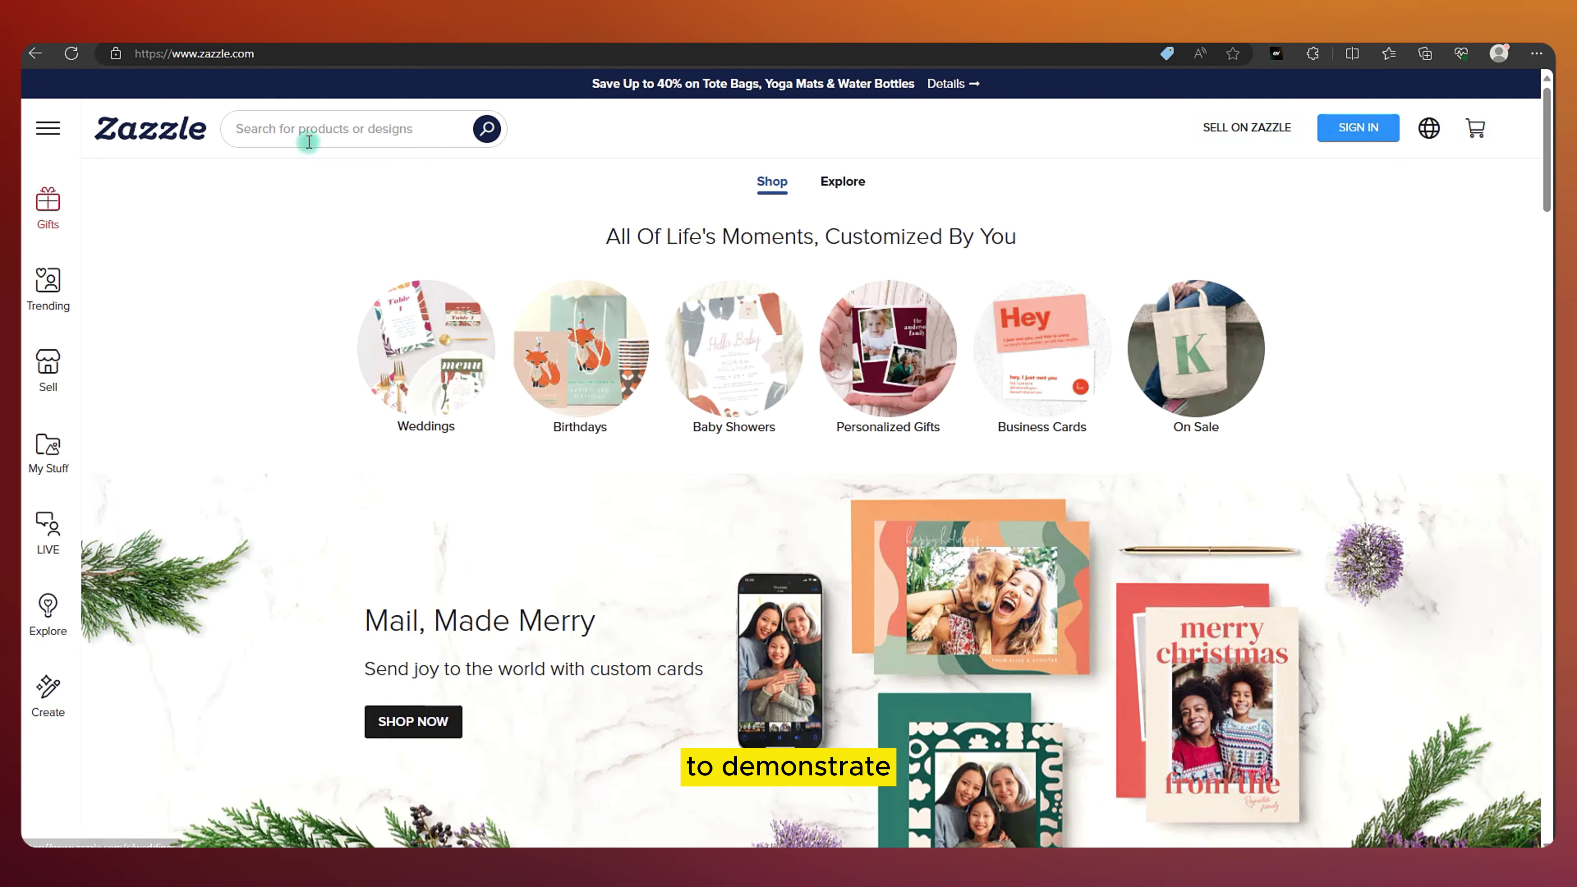
- Search Zazzle for 'butterfly birthday invitations card'
{"action": "left_click", "coordinate": [304, 130]}
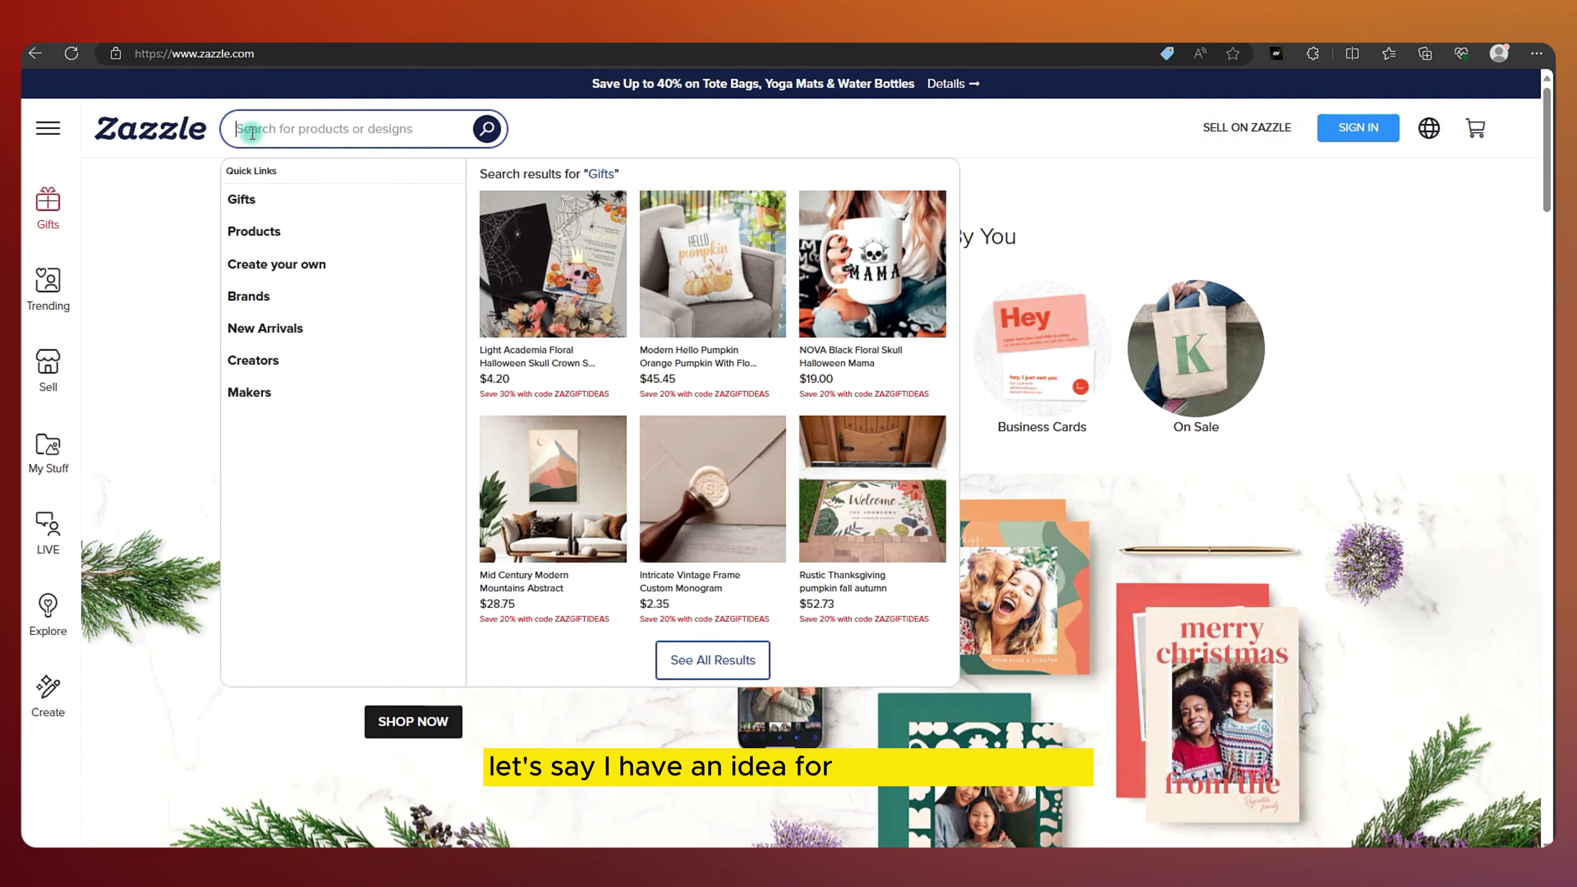
{"action": "type", "text": "butterfly b"}
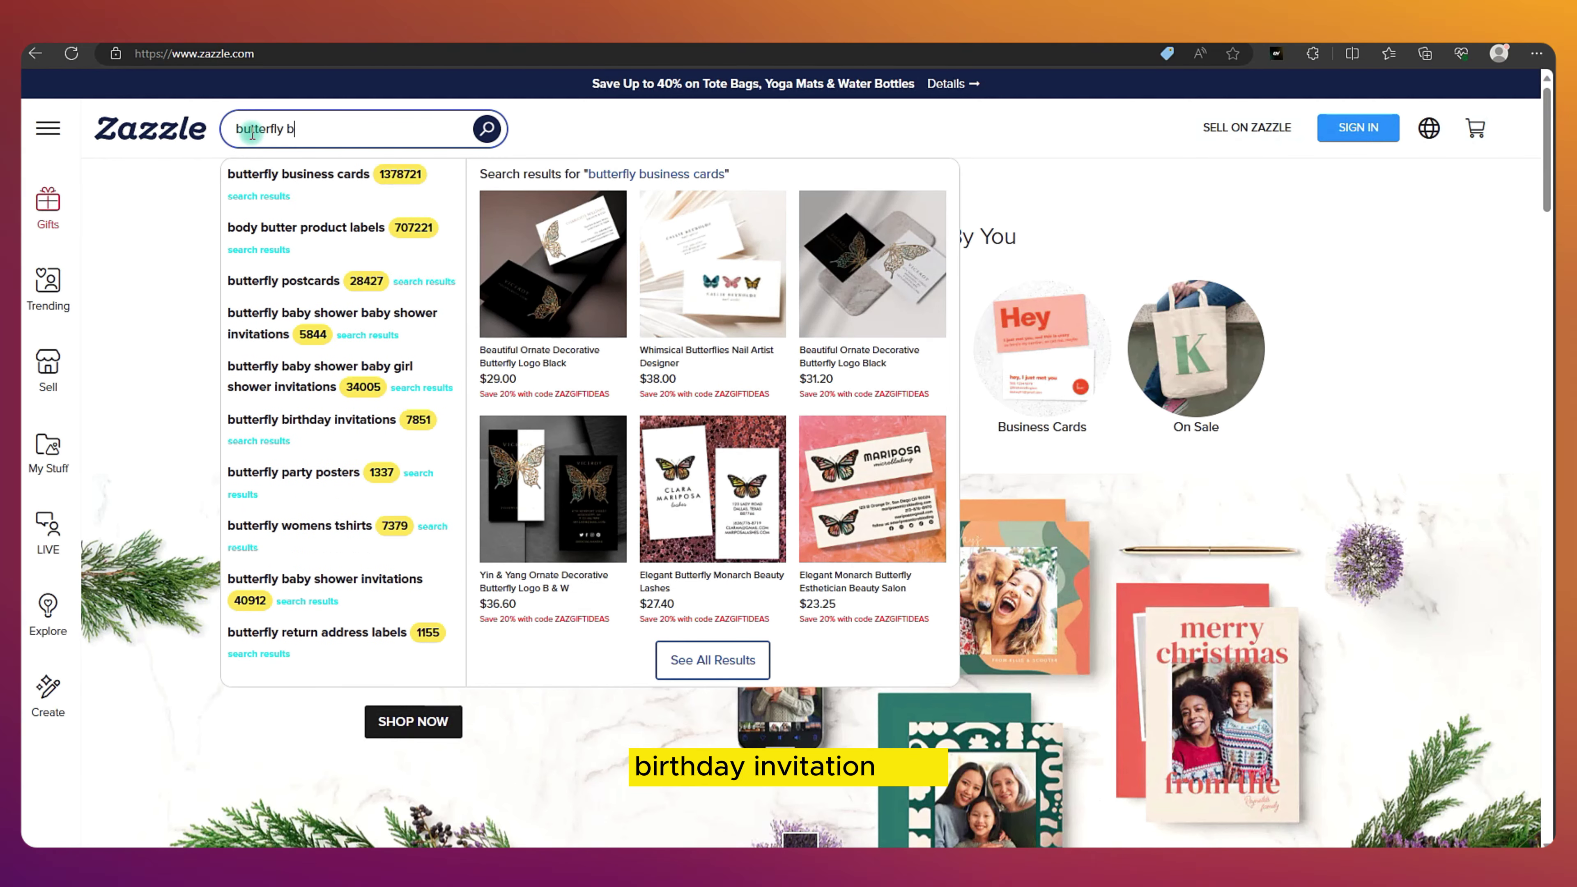
{"action": "type", "text": "irthday"}
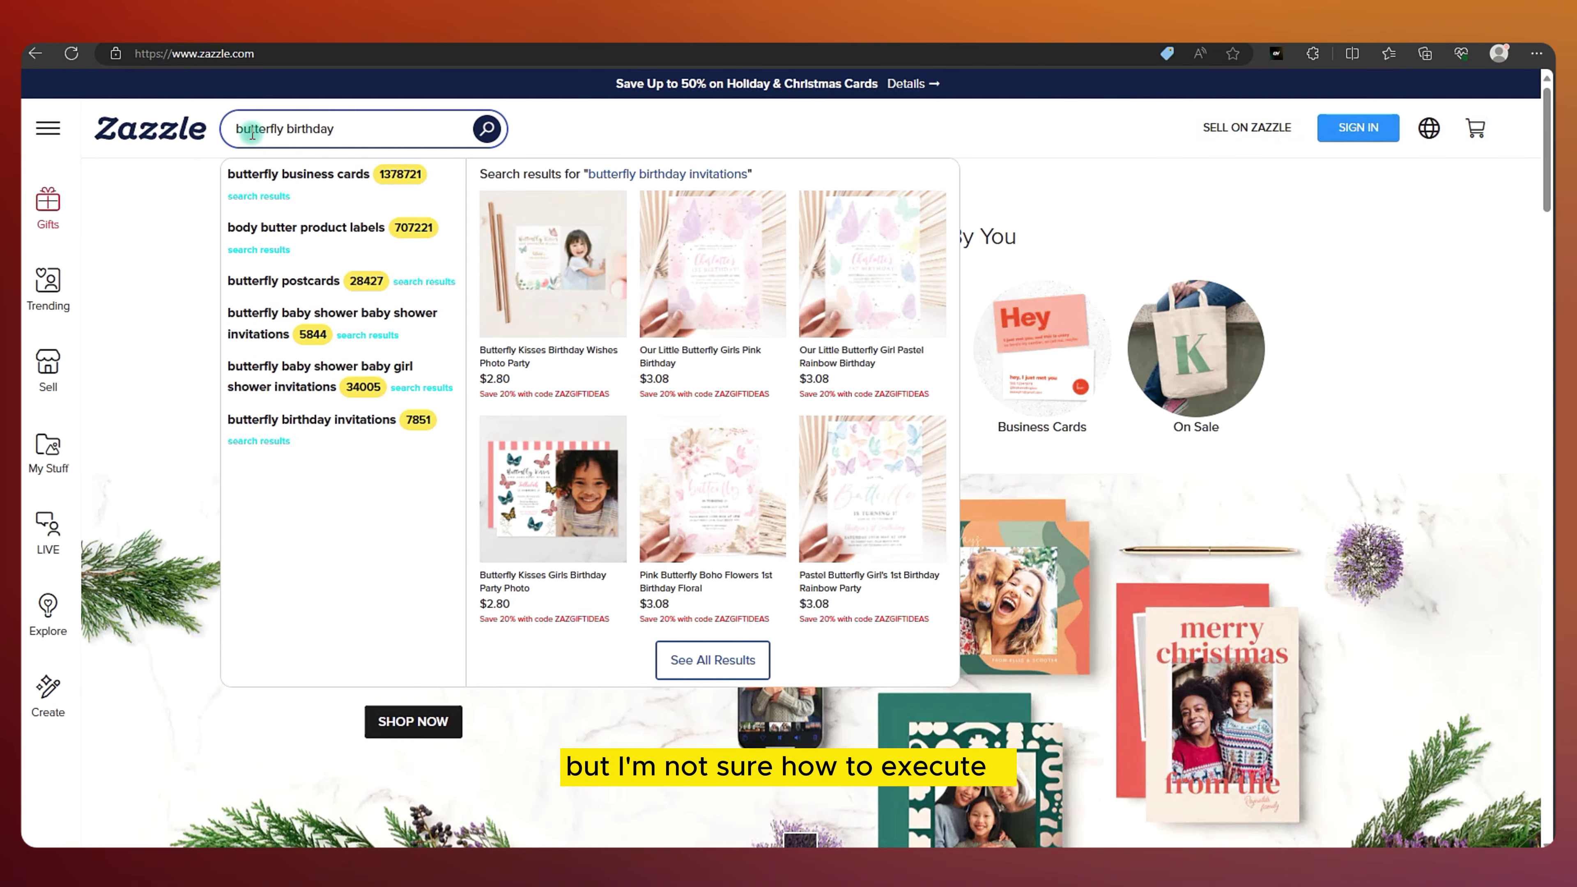
{"action": "type", "text": " invitations car"}
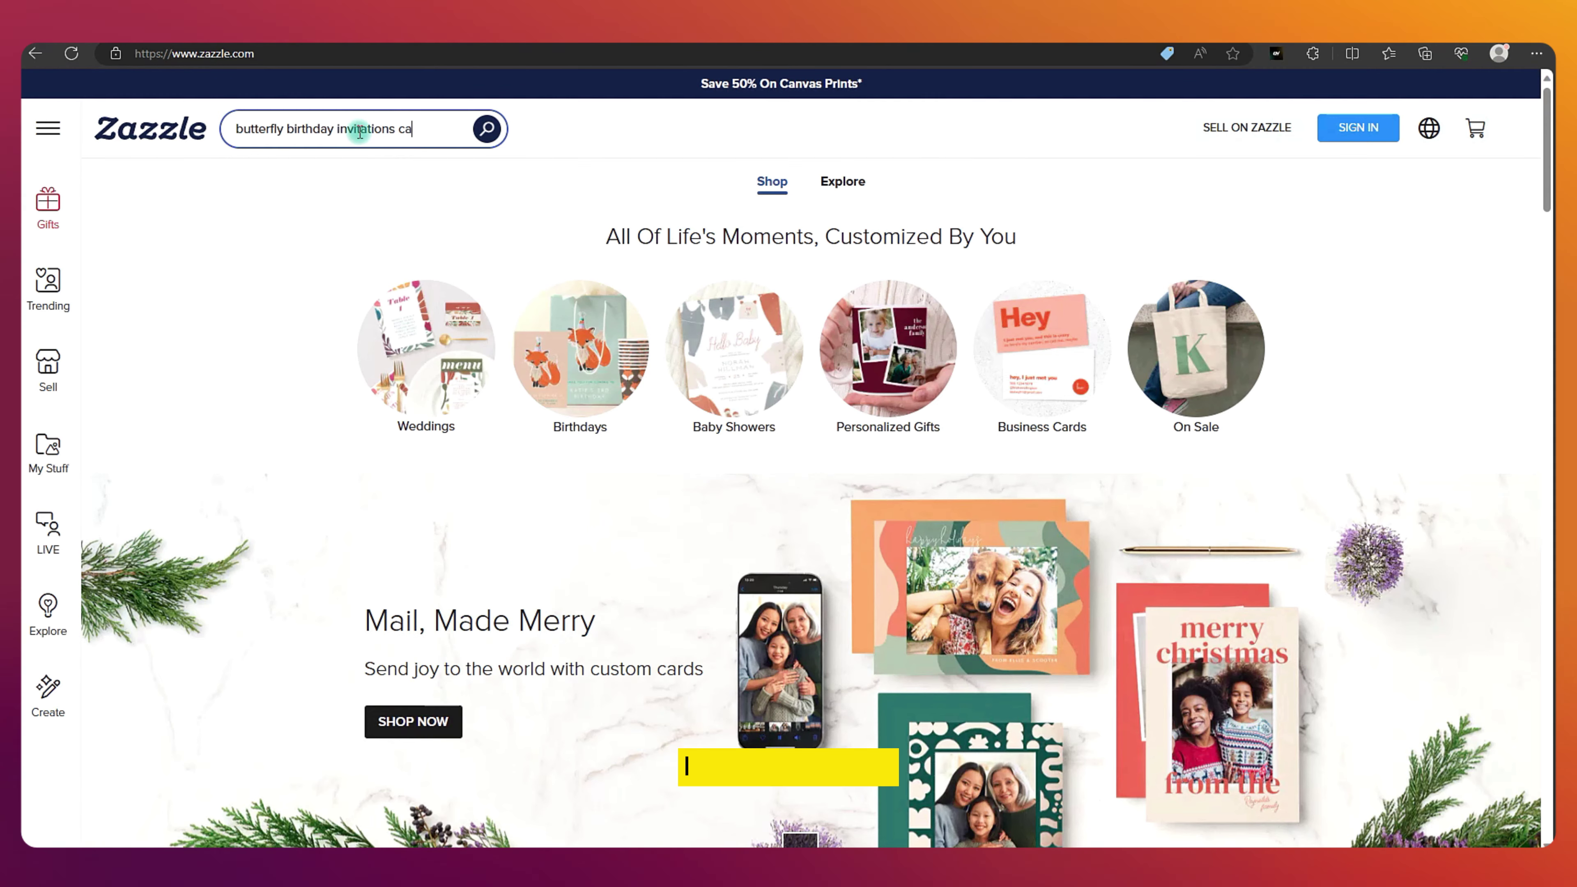
{"action": "type", "text": "d"}
{"action": "left_click", "coordinate": [488, 130]}
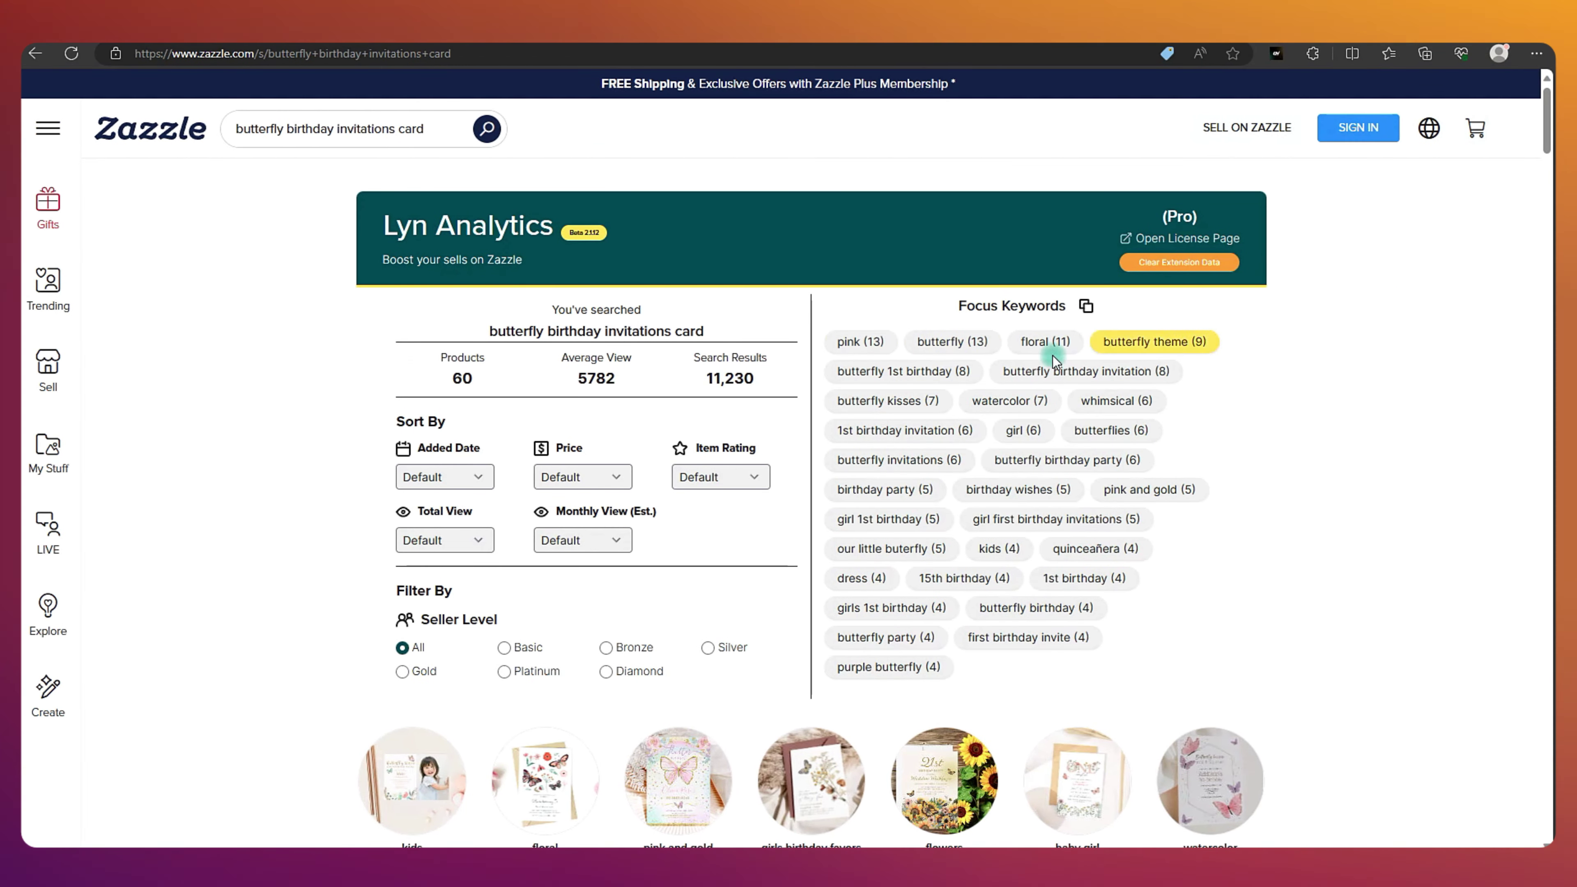
- Sort the butterfly invitation results by Item Rating, High to Low, and scroll the listings
{"action": "scroll", "coordinate": [318, 472], "scroll_direction": "down", "scroll_amount": 10}
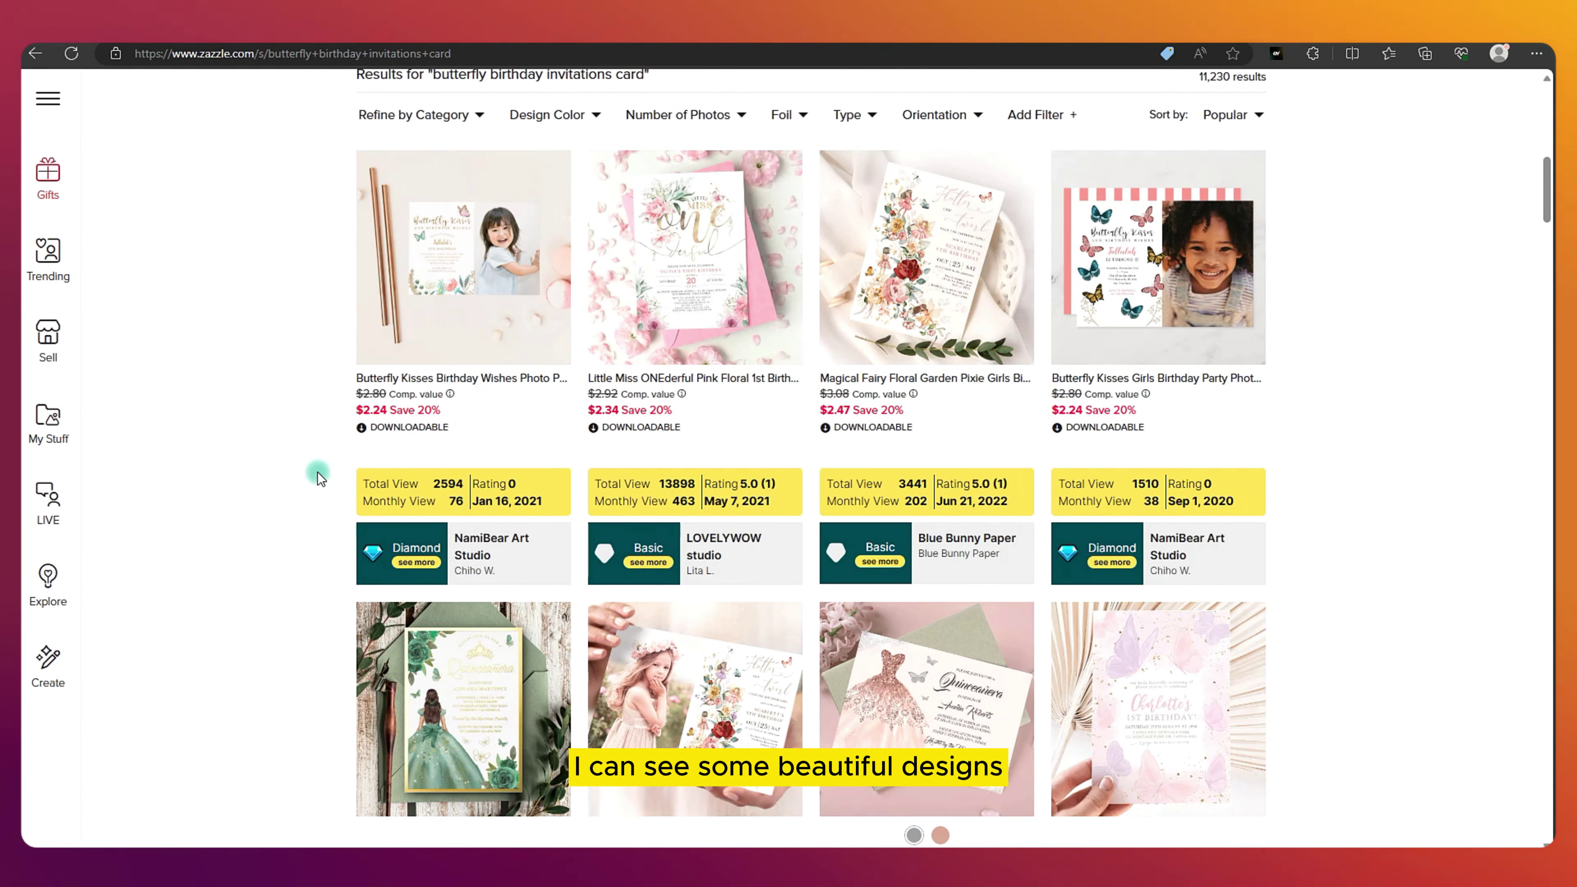
{"action": "scroll", "coordinate": [317, 472], "scroll_direction": "down", "scroll_amount": 5}
{"action": "scroll", "coordinate": [313, 473], "scroll_direction": "down", "scroll_amount": 8}
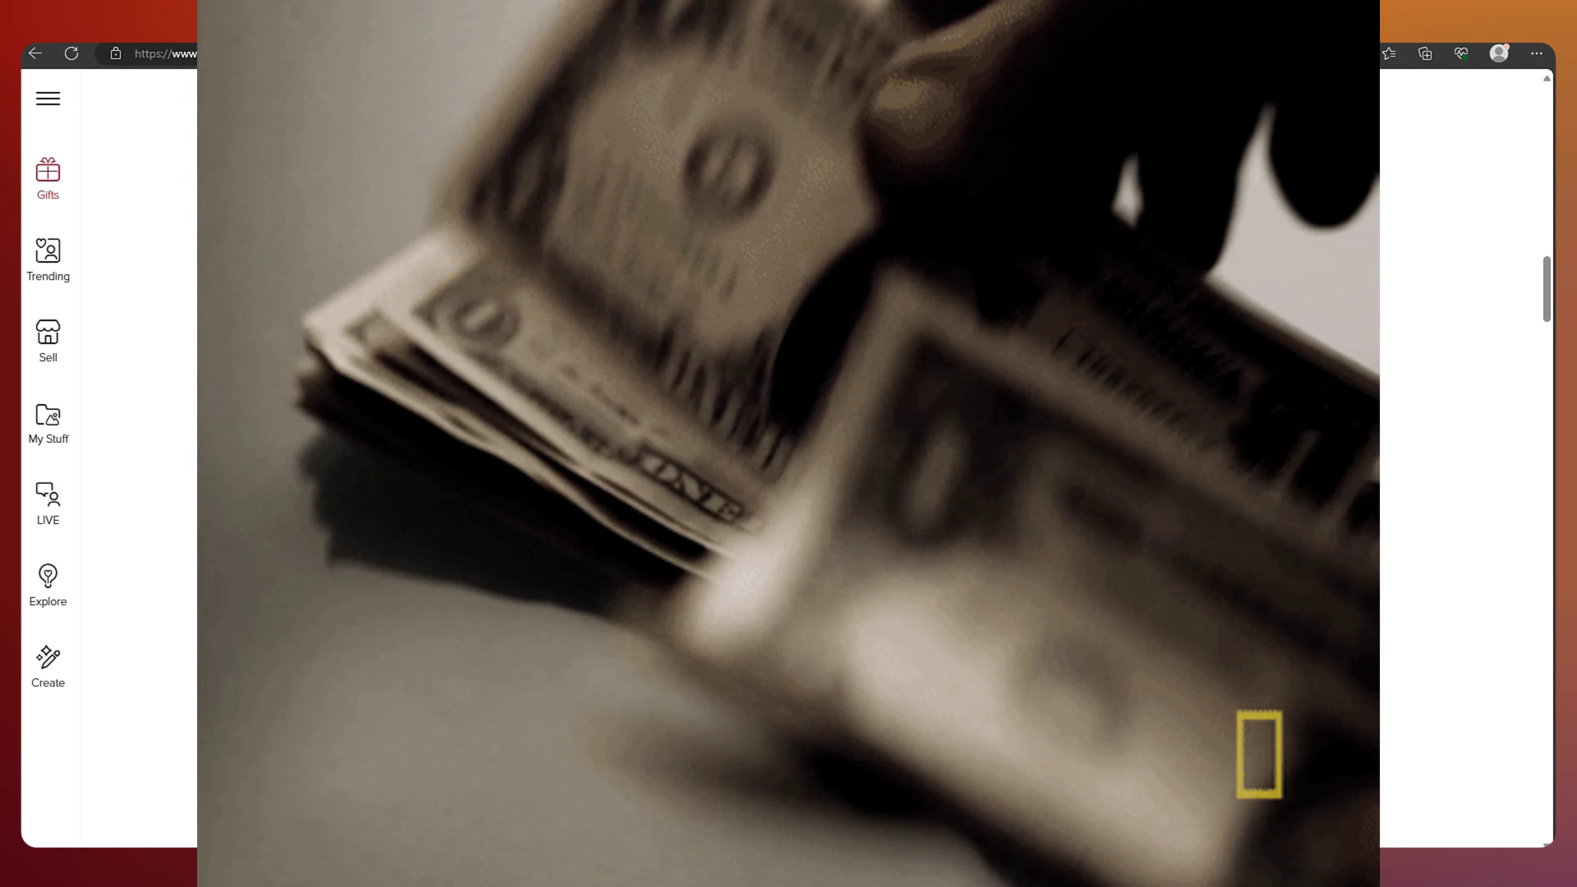
{"action": "scroll", "coordinate": [313, 473], "scroll_direction": "up", "scroll_amount": 15}
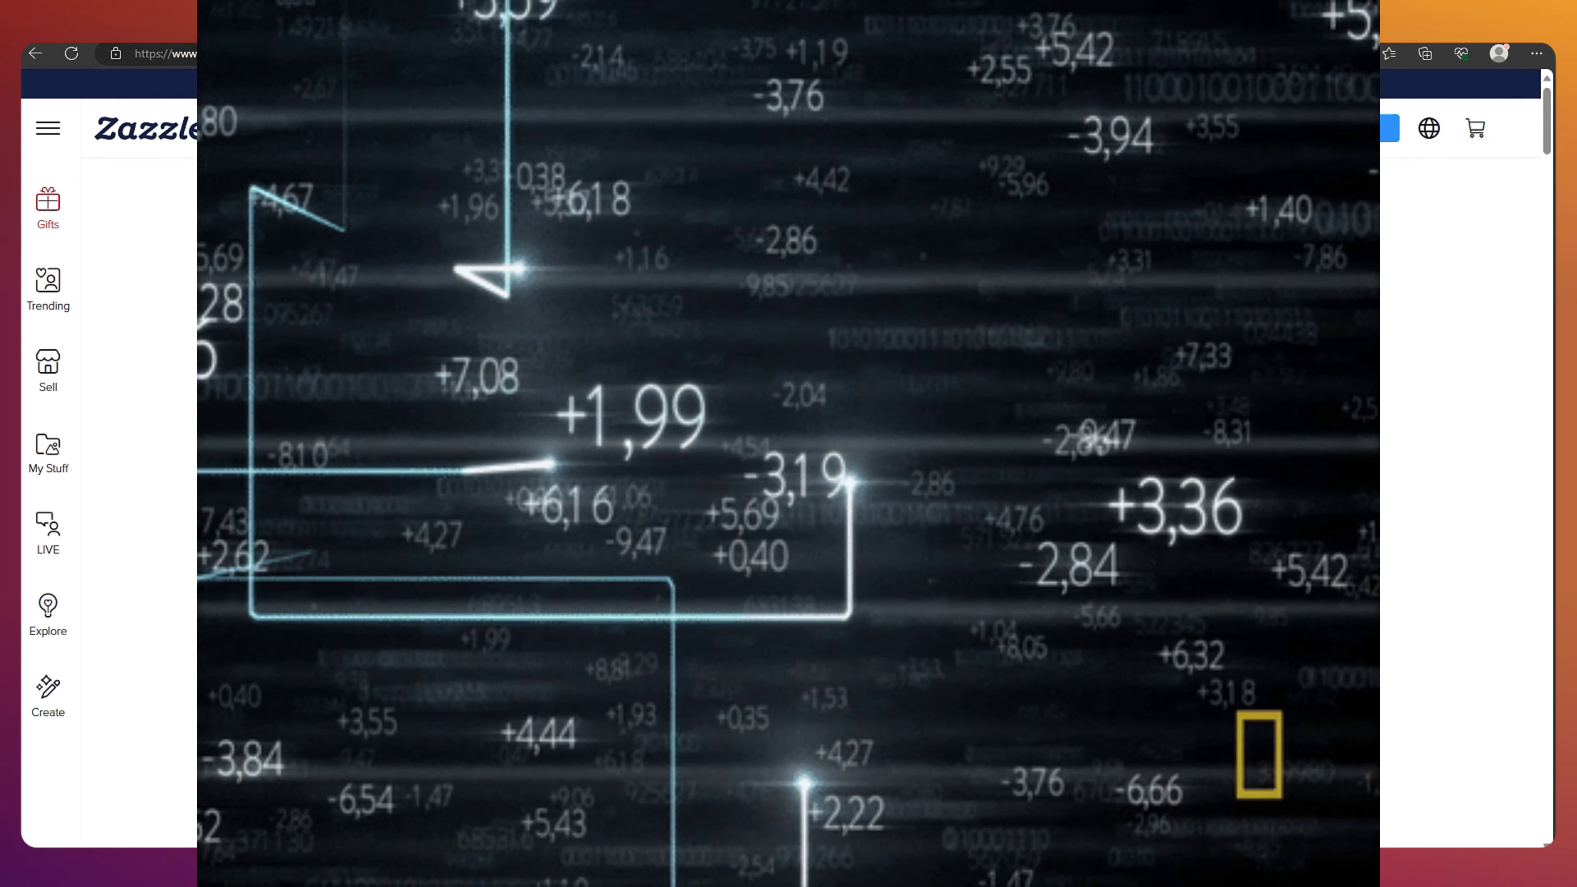
{"action": "scroll", "coordinate": [242, 475], "scroll_direction": "down", "scroll_amount": 4}
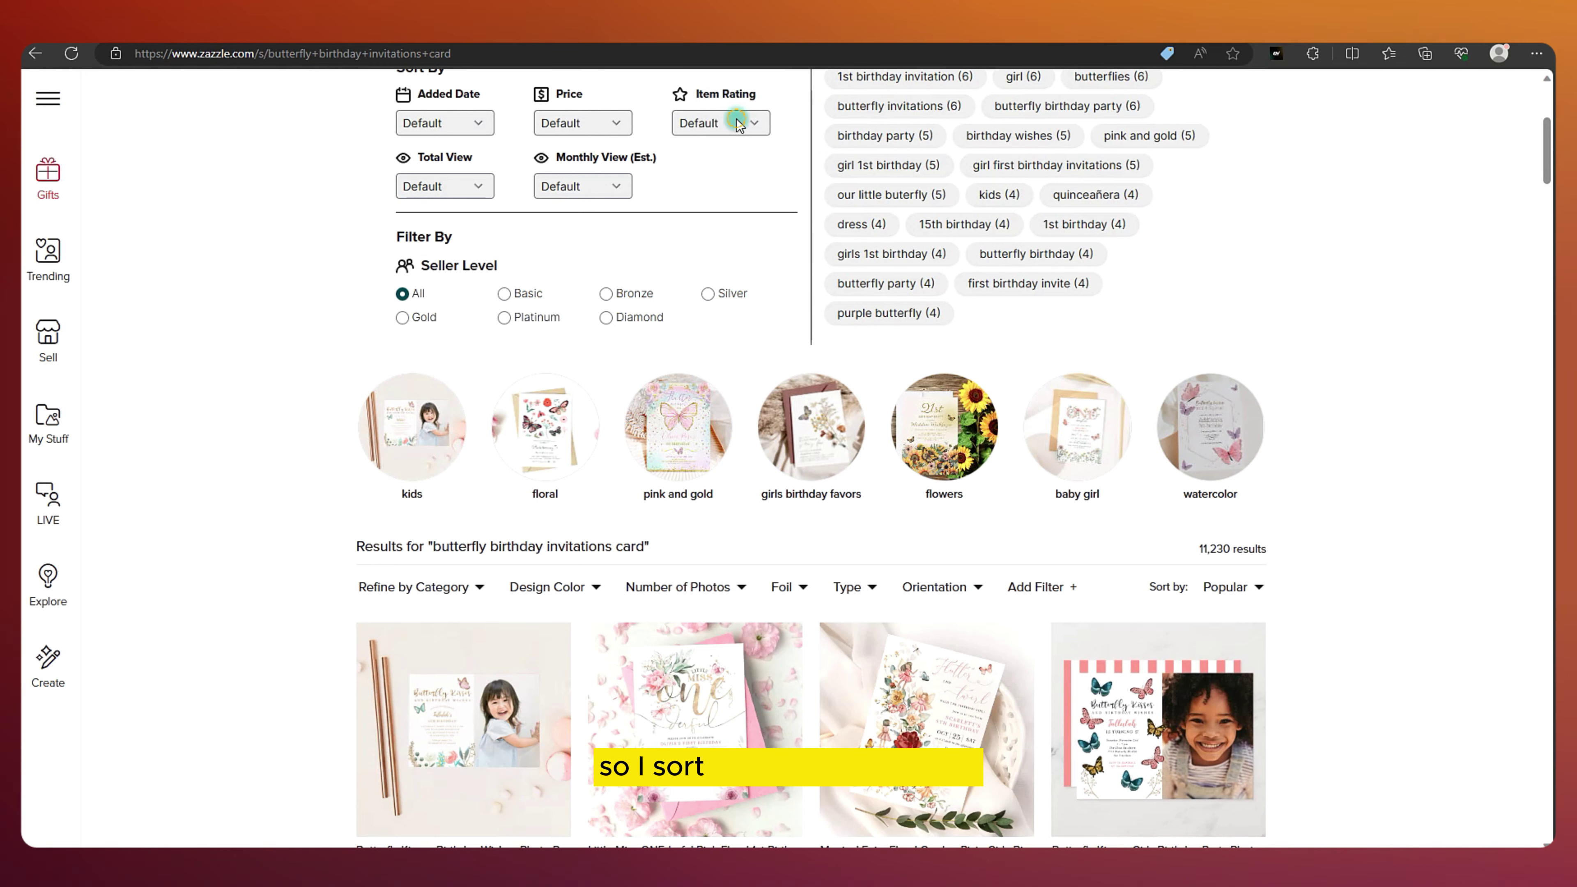
{"action": "left_click", "coordinate": [731, 178]}
{"action": "scroll", "coordinate": [211, 572], "scroll_direction": "down", "scroll_amount": 2}
{"action": "scroll", "coordinate": [211, 574], "scroll_direction": "down", "scroll_amount": 4}
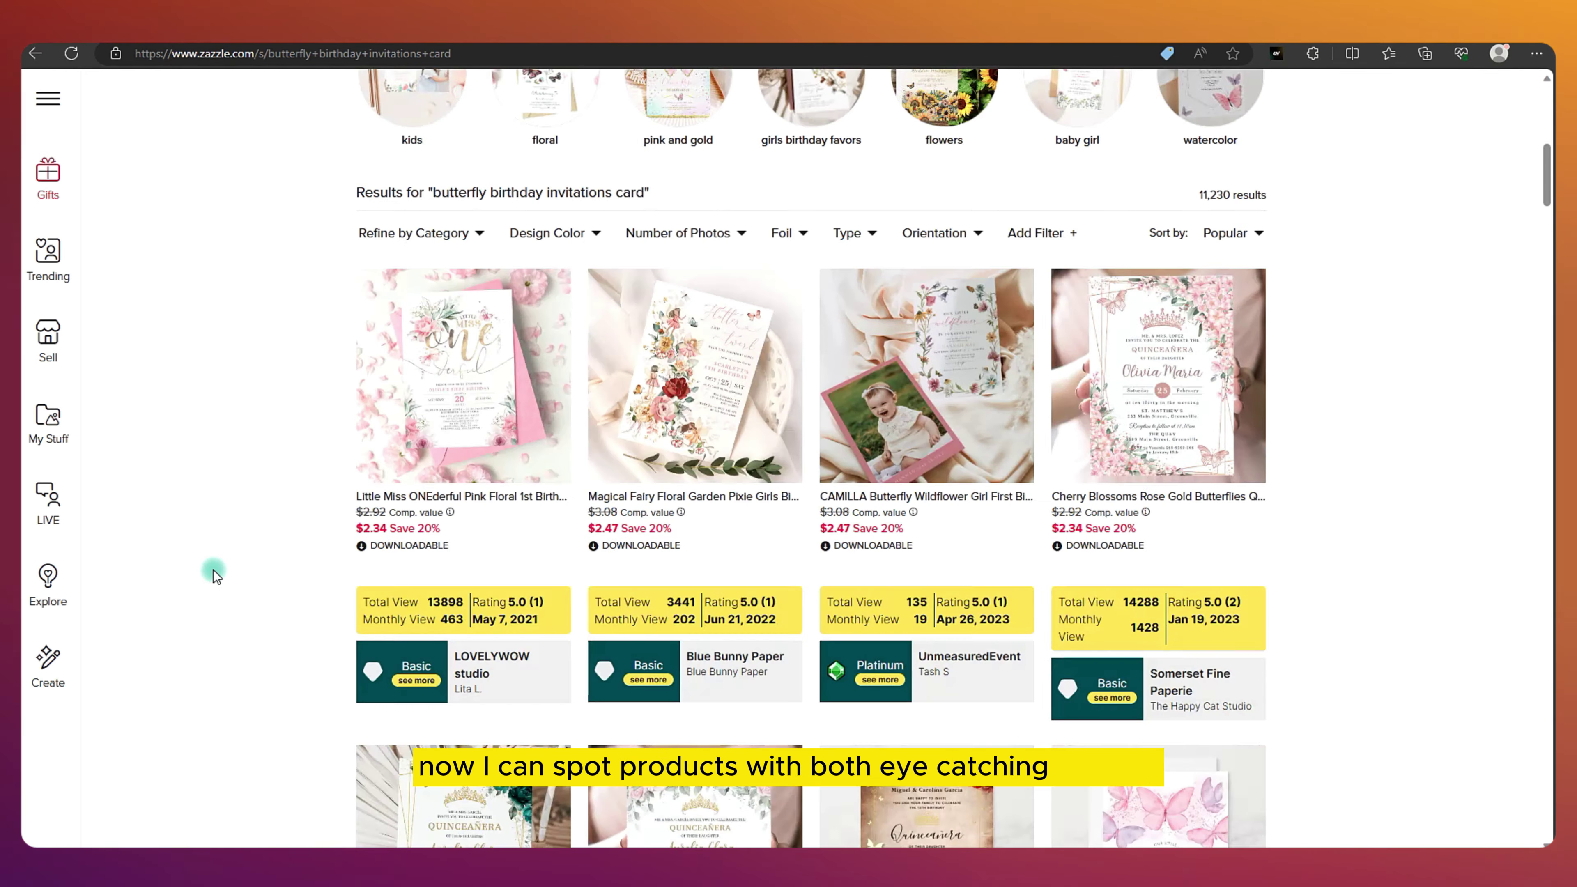
- Paste the CAMILLA Butterfly invitation's Zazzle link into row 1's Name cell in Retable
{"action": "left_click", "coordinate": [926, 397]}
{"action": "left_click", "coordinate": [520, 55]}
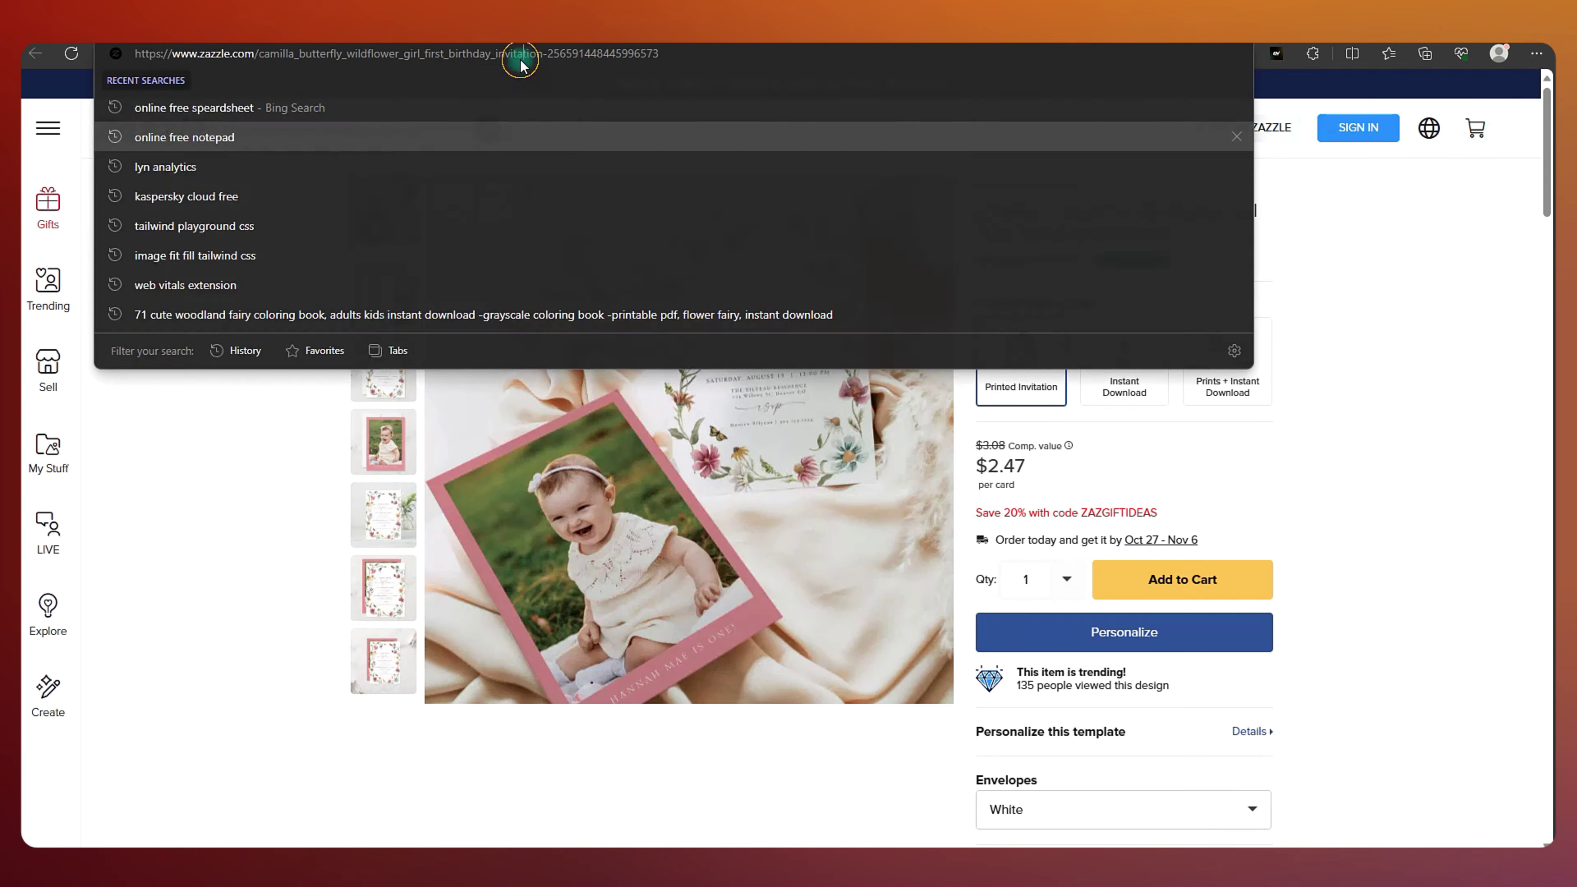
{"action": "key", "text": "ctrl+c"}
{"action": "key", "text": "ctrl+Tab"}
{"action": "left_click", "coordinate": [413, 230]}
{"action": "key", "text": "ctrl+v"}
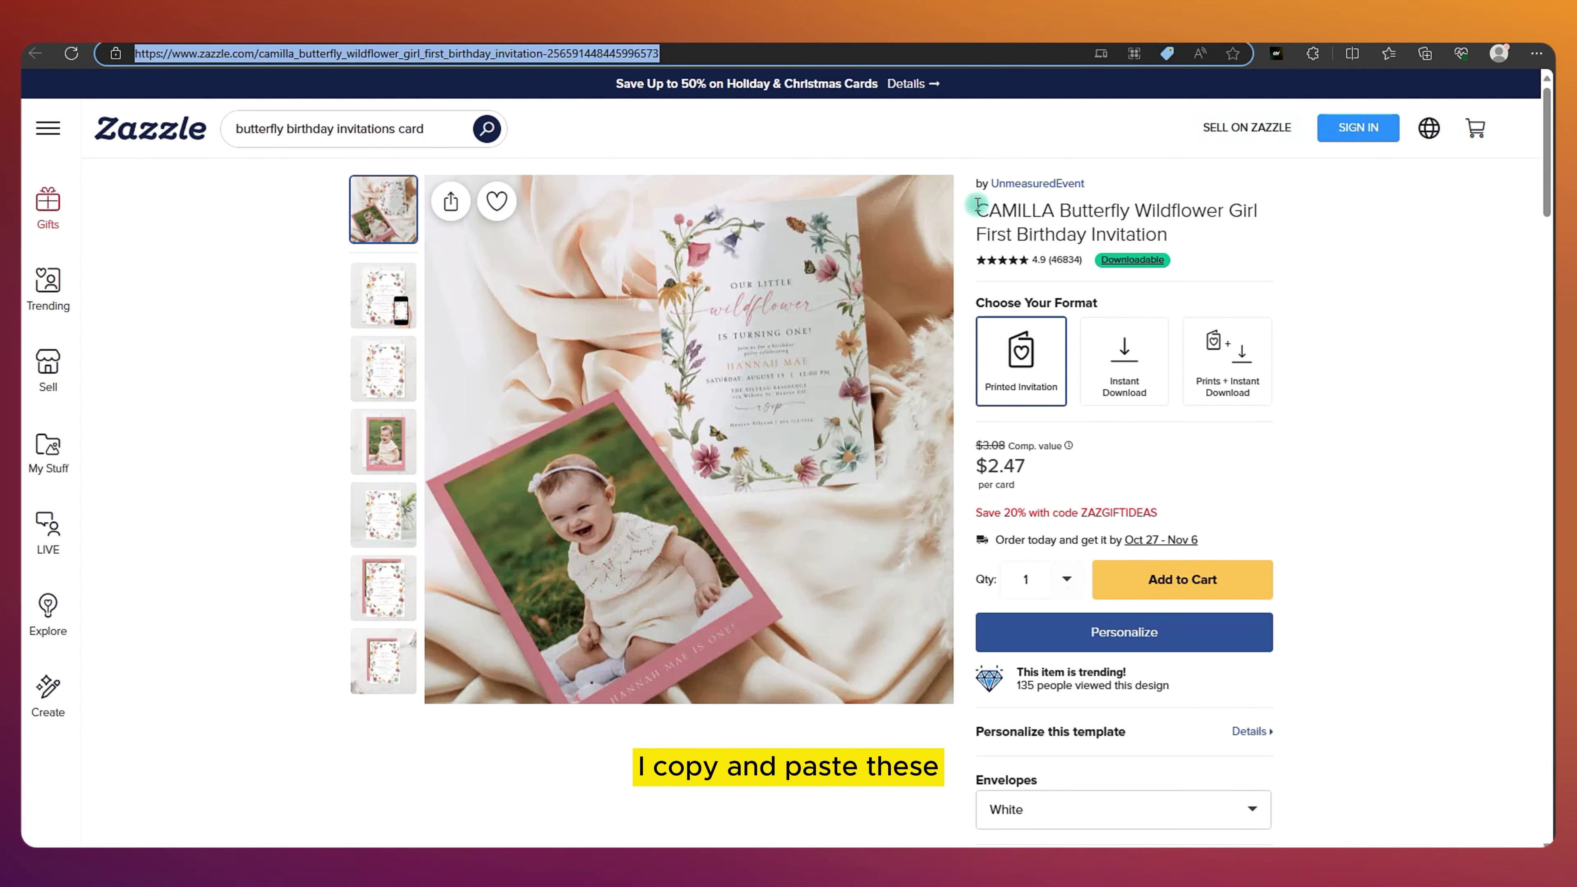
- Add the CAMILLA title, then the Pink Purple Butterfly 1st Birthday link and title in row 2
{"action": "triple_click", "coordinate": [979, 201]}
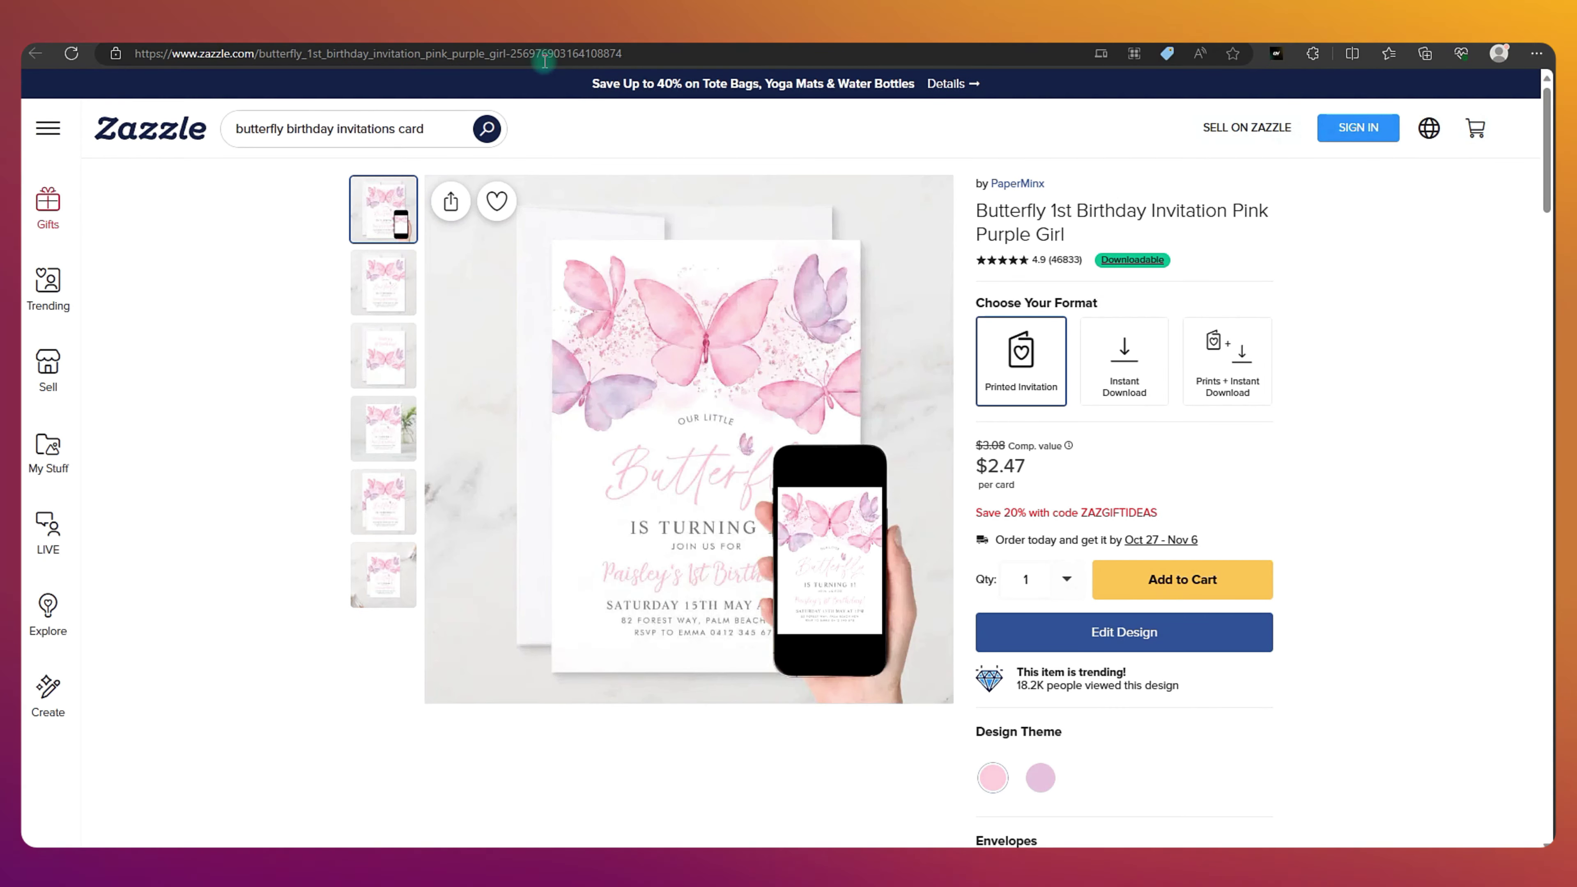
{"action": "left_click", "coordinate": [545, 56]}
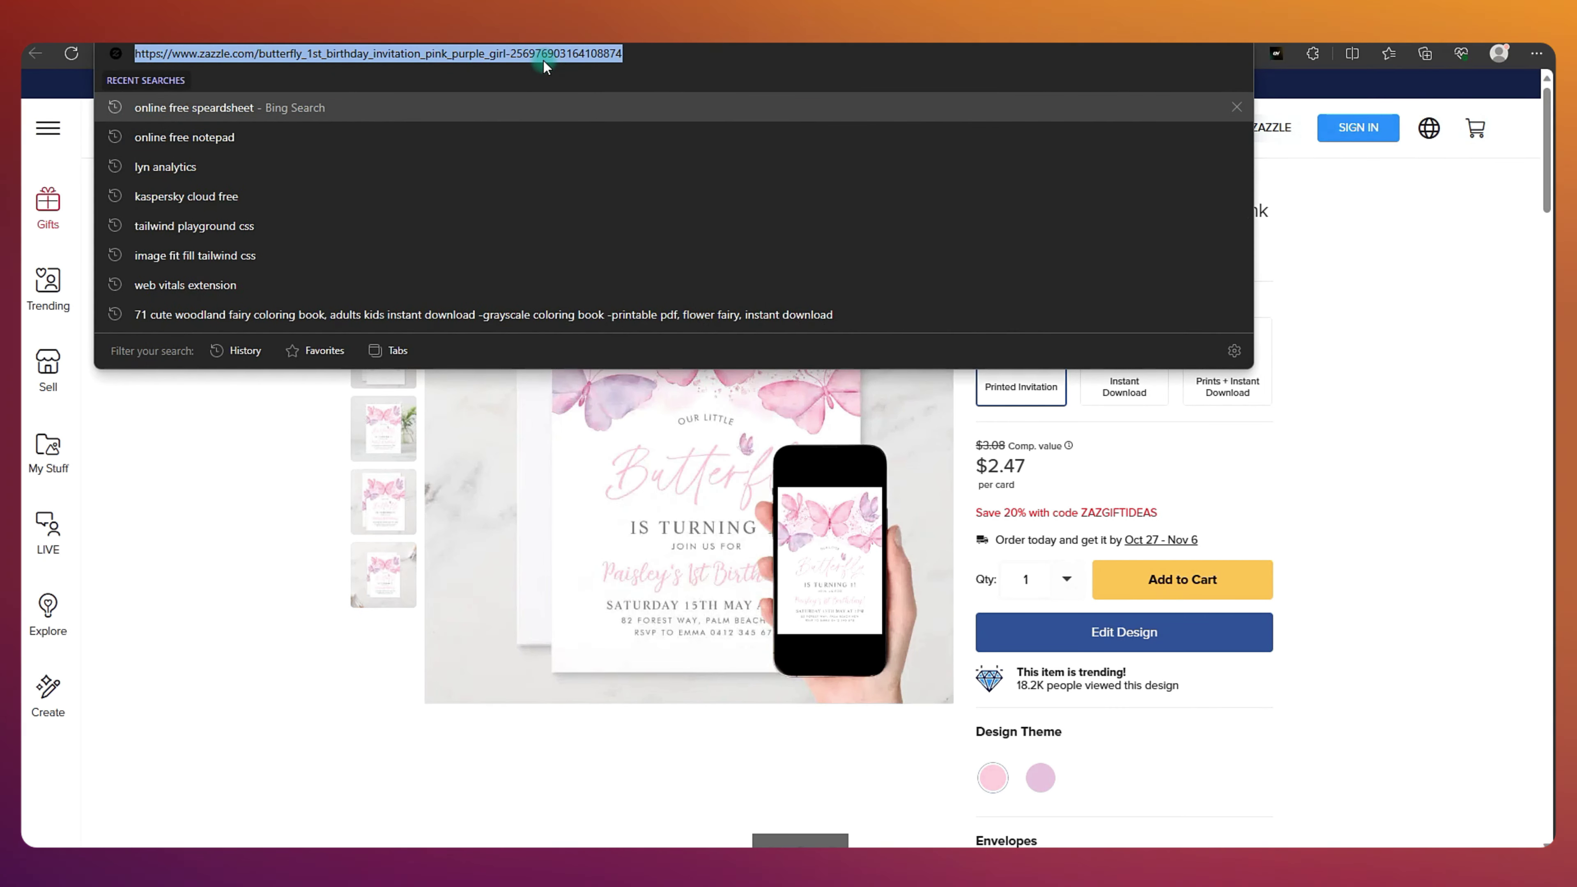
{"action": "left_click", "coordinate": [427, 263]}
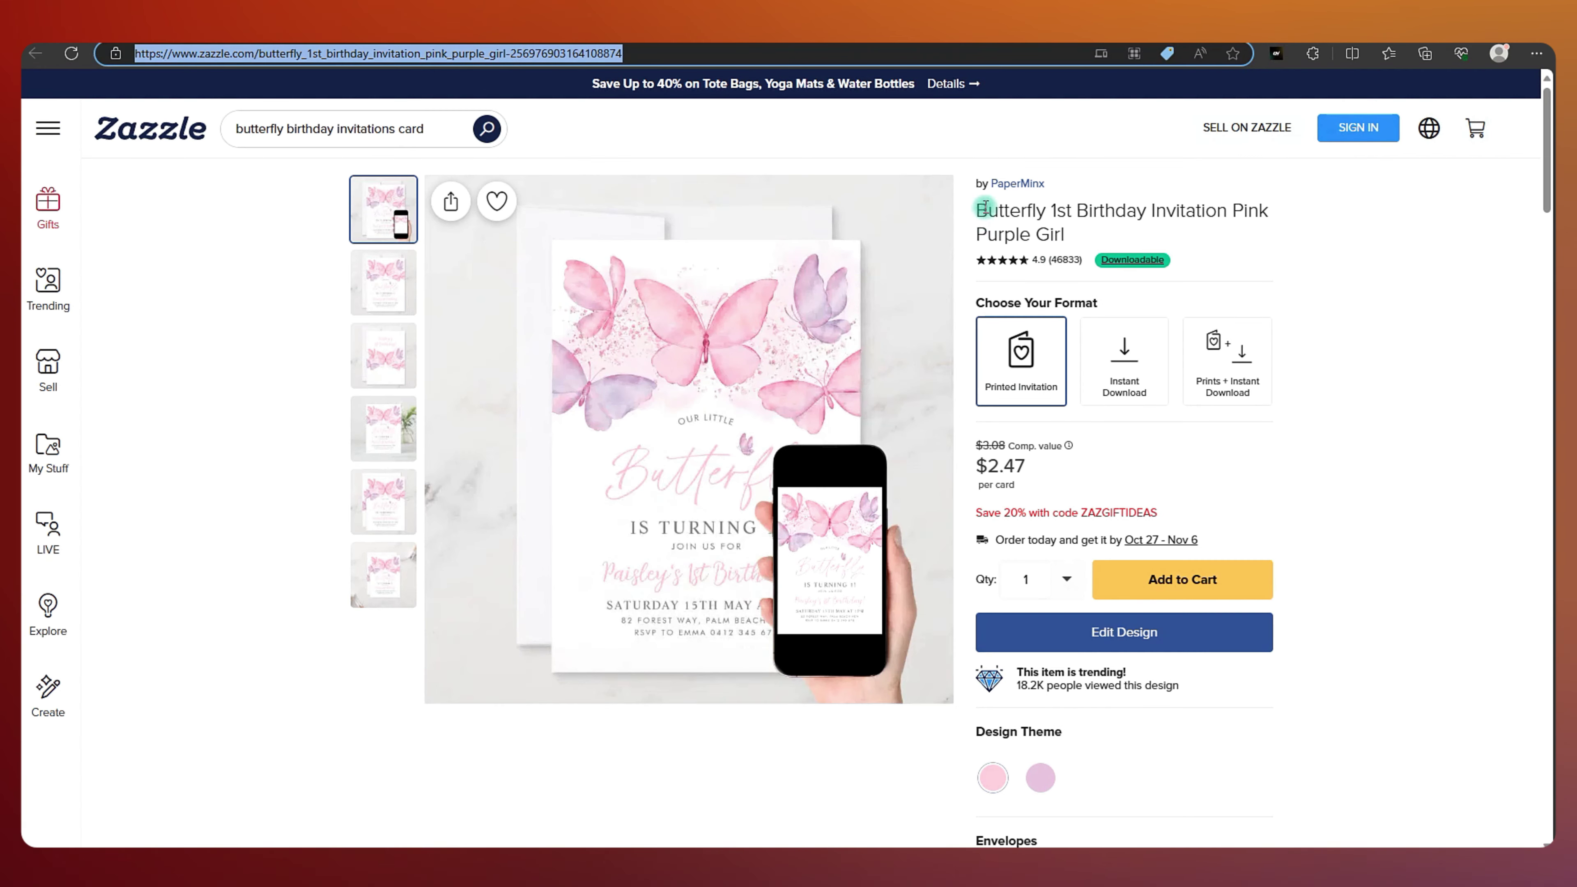
{"action": "left_click_drag", "start_coordinate": [978, 210], "coordinate": [1063, 234]}
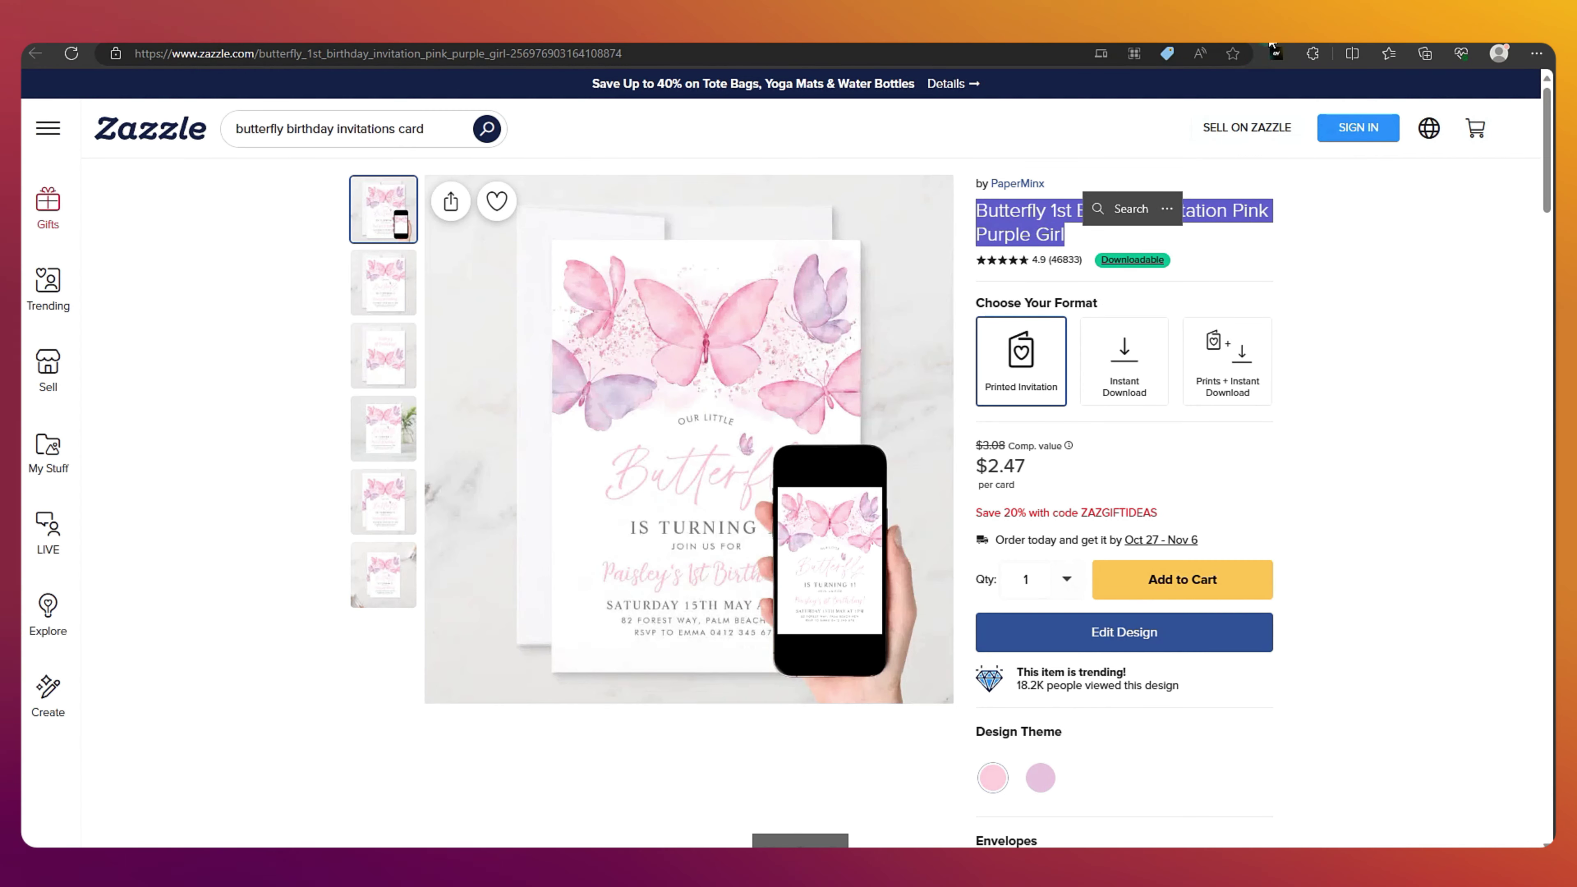
{"action": "left_click", "coordinate": [553, 254]}
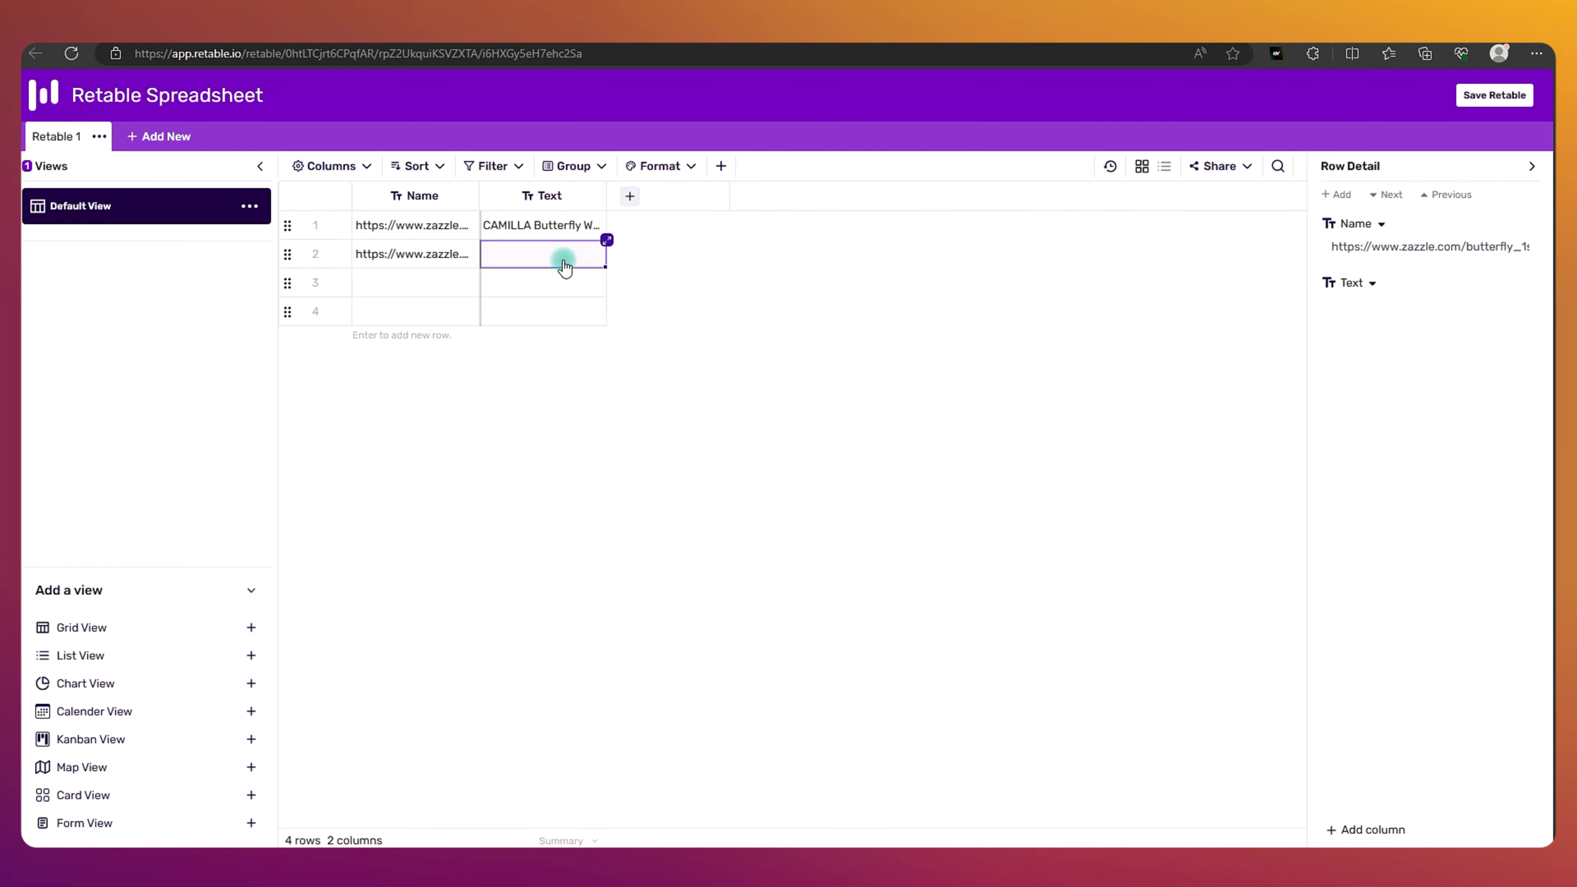
{"action": "key", "text": "ctrl+v"}
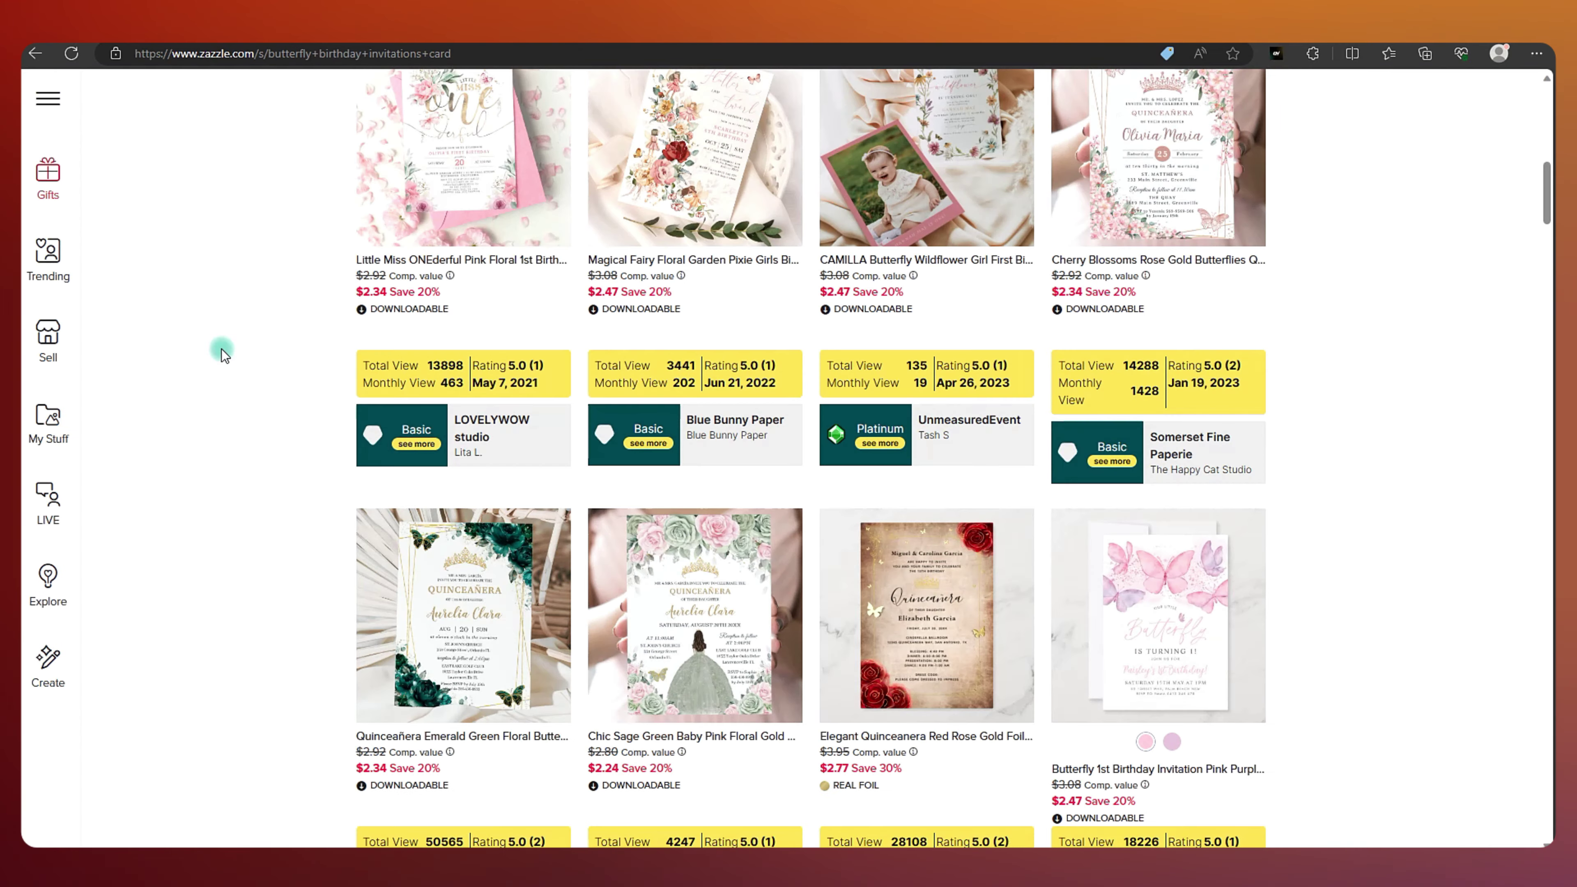
- Draw a pen line under 'lower' in the first Strategy 3 bullet
{"action": "scroll", "coordinate": [339, 635], "scroll_direction": "up", "scroll_amount": 10}
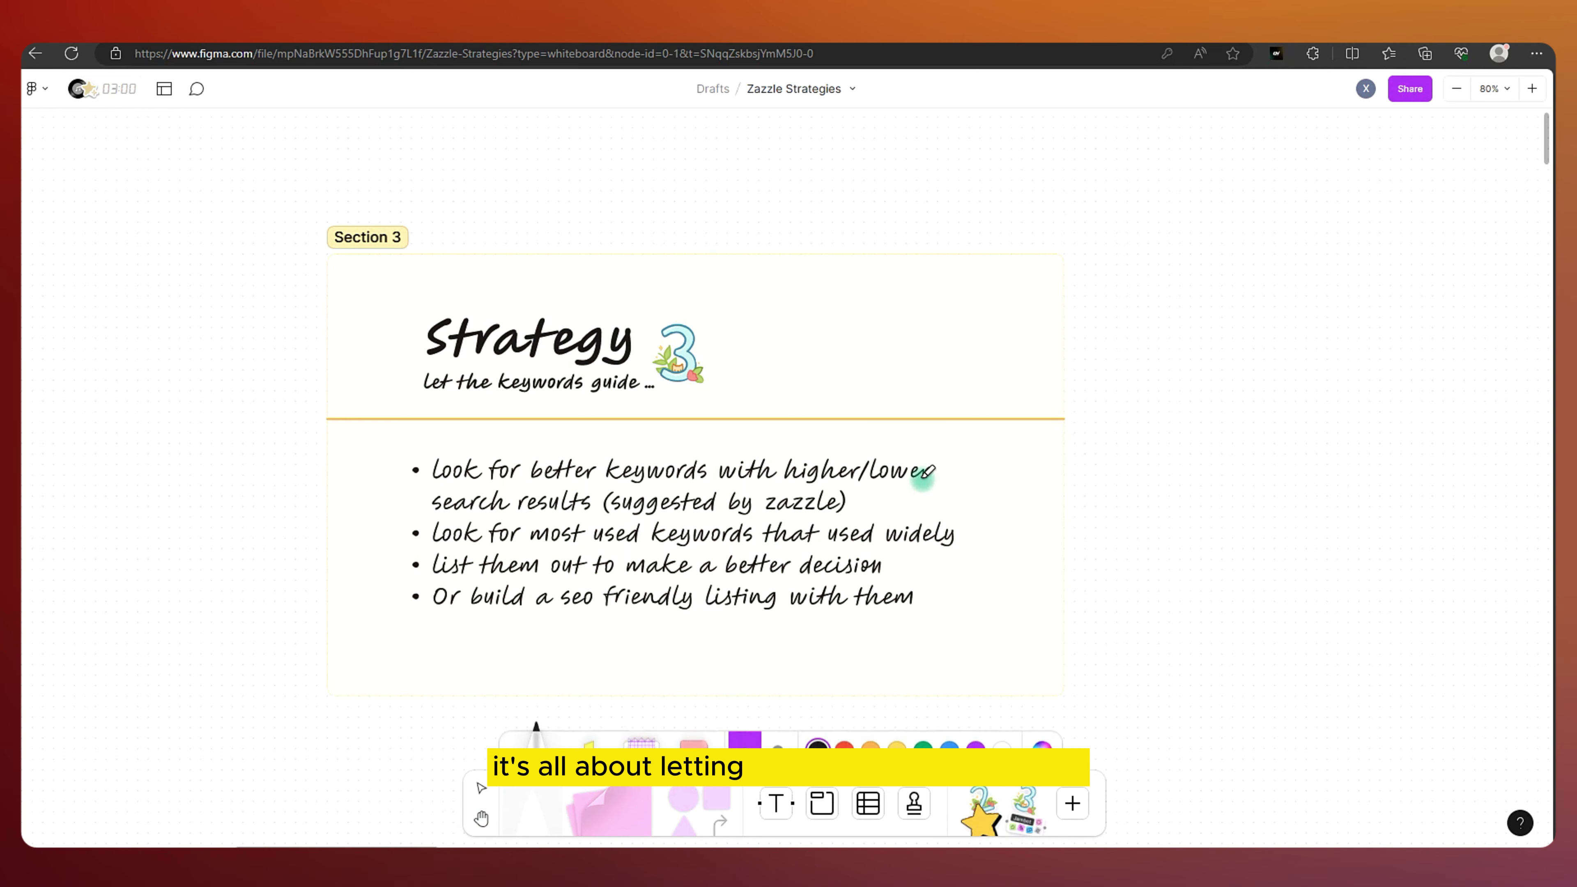
{"action": "left_click_drag", "start_coordinate": [867, 486], "coordinate": [932, 484]}
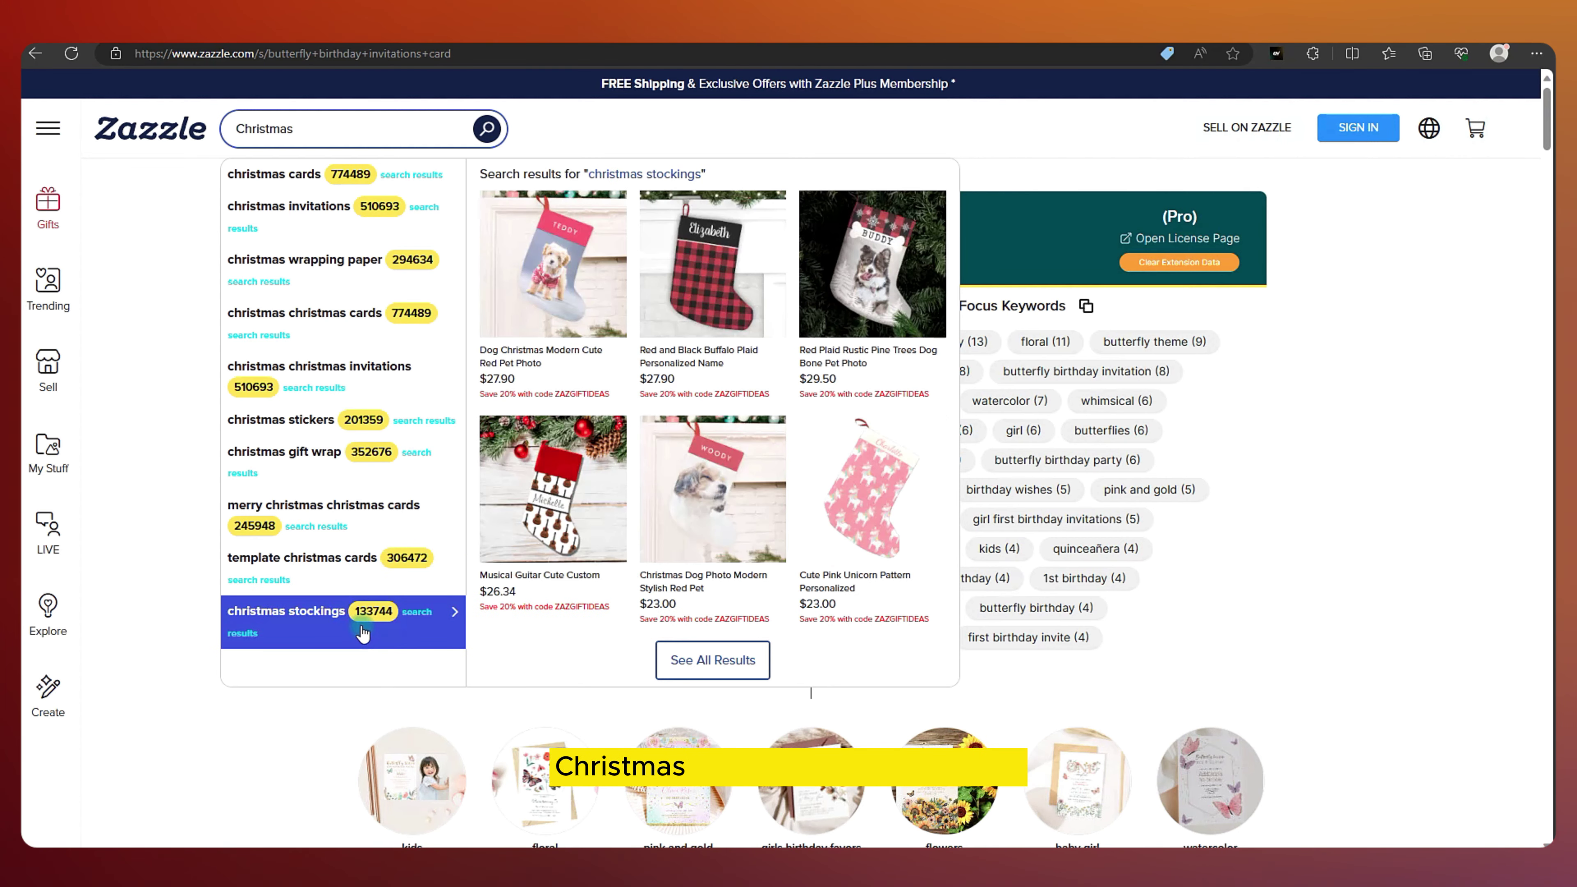
- Open 'christmas stockings' results and bring Lyn Analytics' 133,744-result stats and focus keywords into view
{"action": "left_click", "coordinate": [364, 628]}
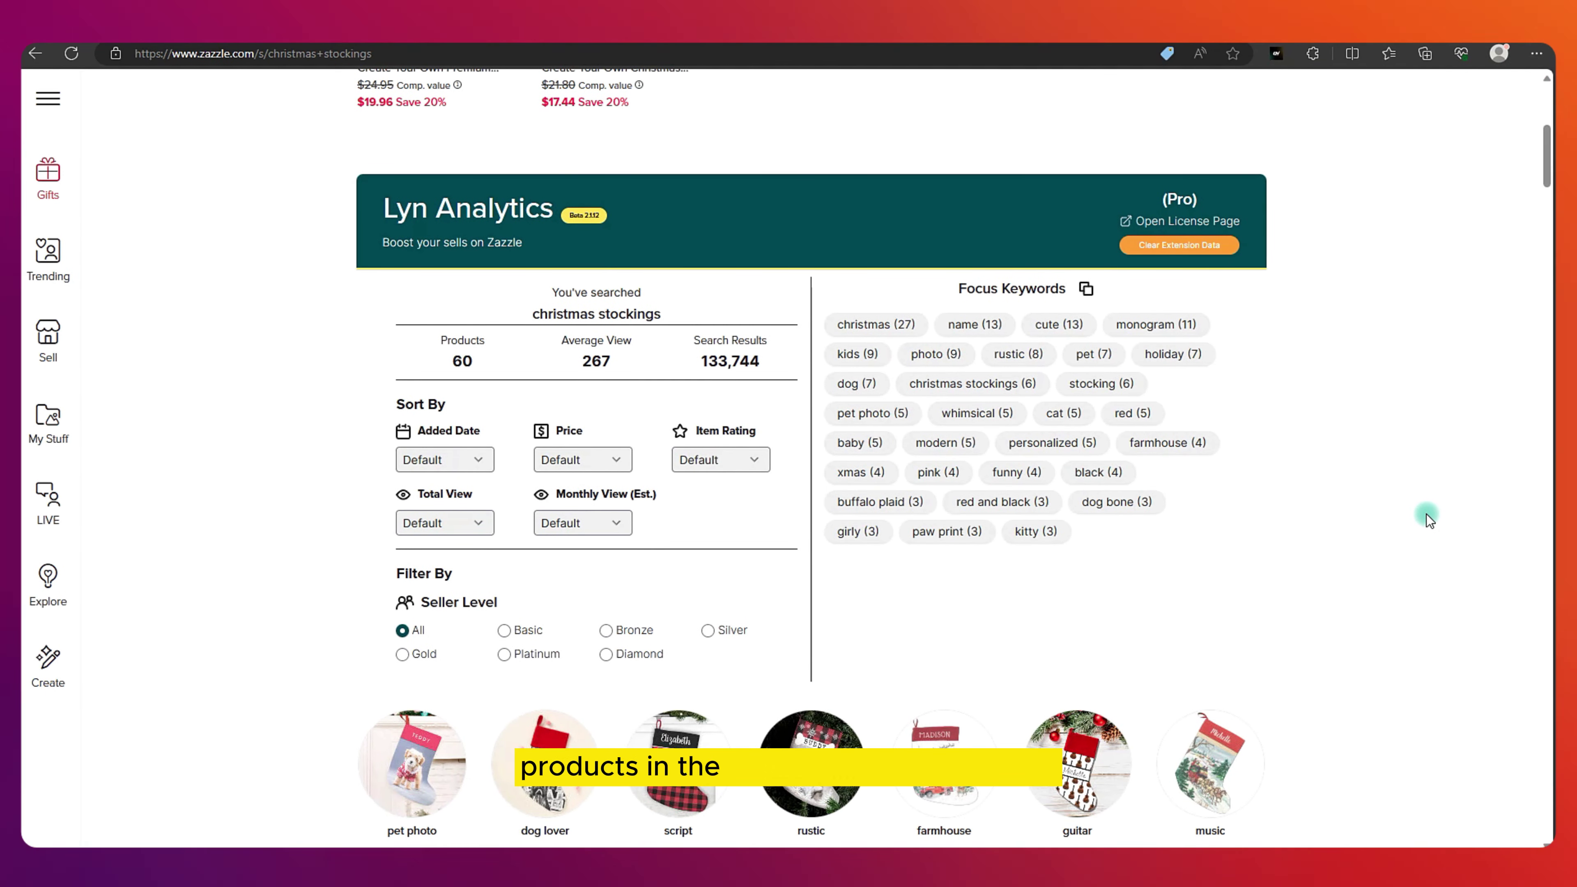
{"action": "scroll", "coordinate": [1430, 523], "scroll_direction": "up", "scroll_amount": 5}
{"action": "scroll", "coordinate": [1430, 523], "scroll_direction": "down", "scroll_amount": 5}
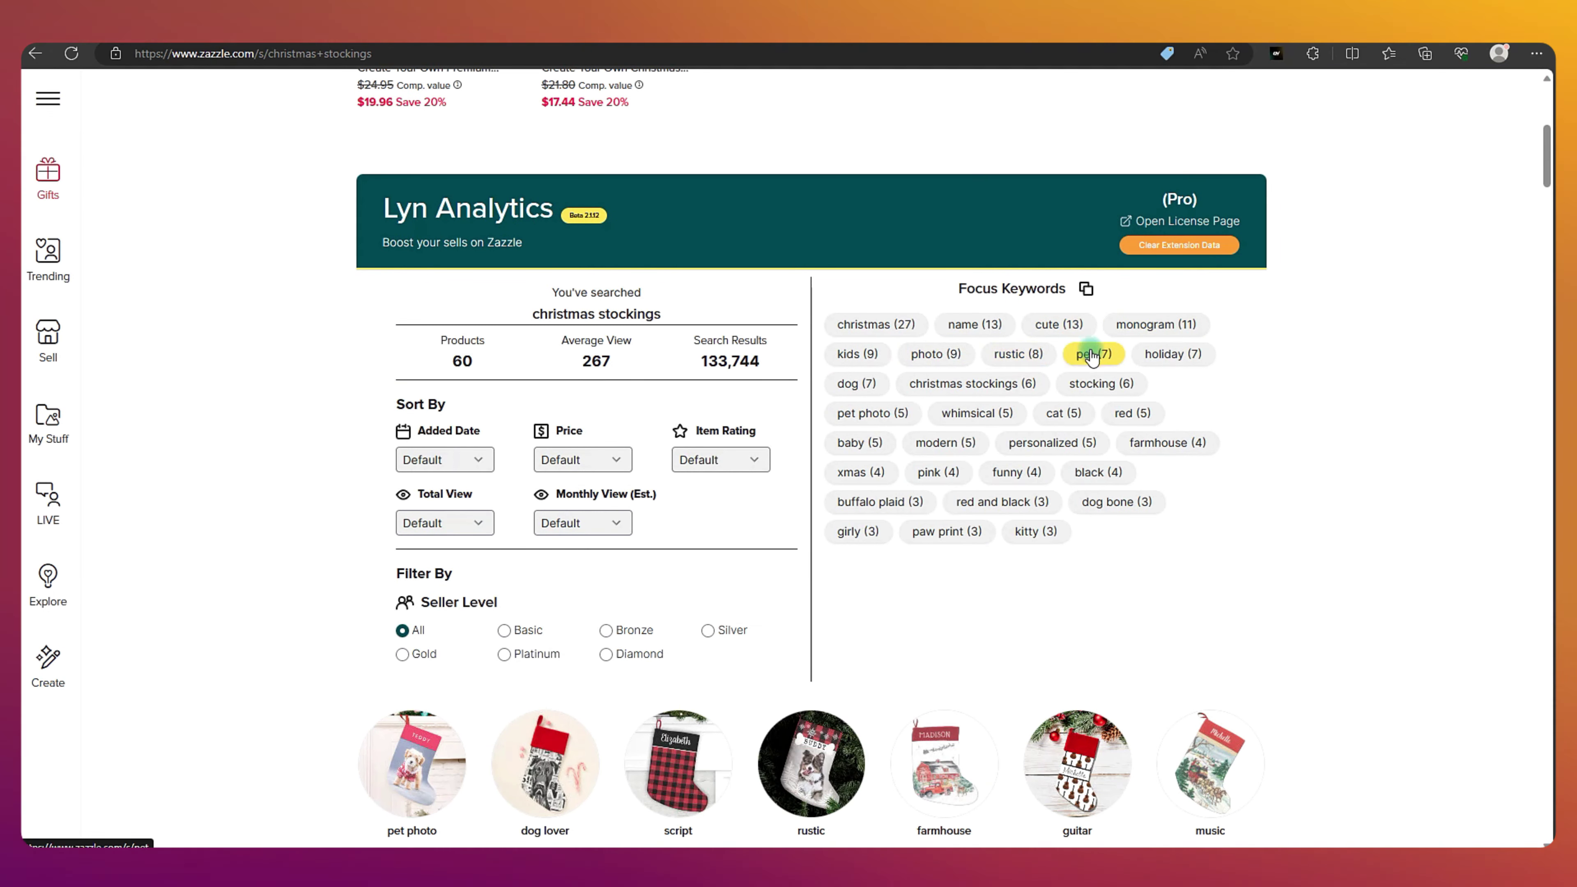
{"action": "scroll", "coordinate": [285, 512], "scroll_direction": "down", "scroll_amount": 7}
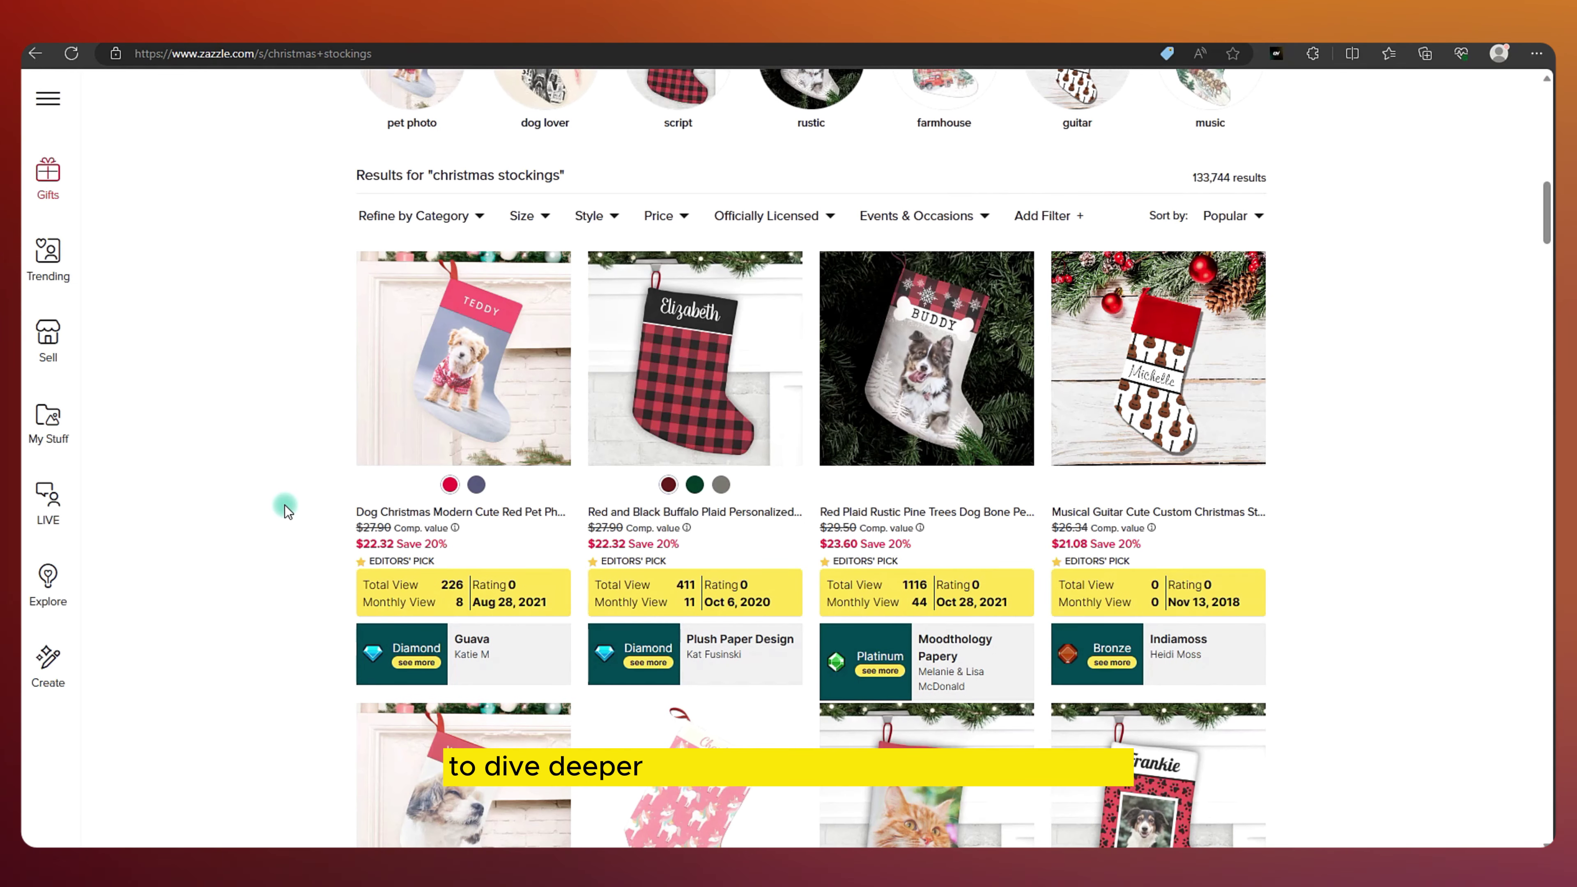
- Sort the stocking results by Monthly View (Est.), High to Low
{"action": "scroll", "coordinate": [286, 509], "scroll_direction": "down", "scroll_amount": 5}
{"action": "scroll", "coordinate": [283, 505], "scroll_direction": "up", "scroll_amount": 10}
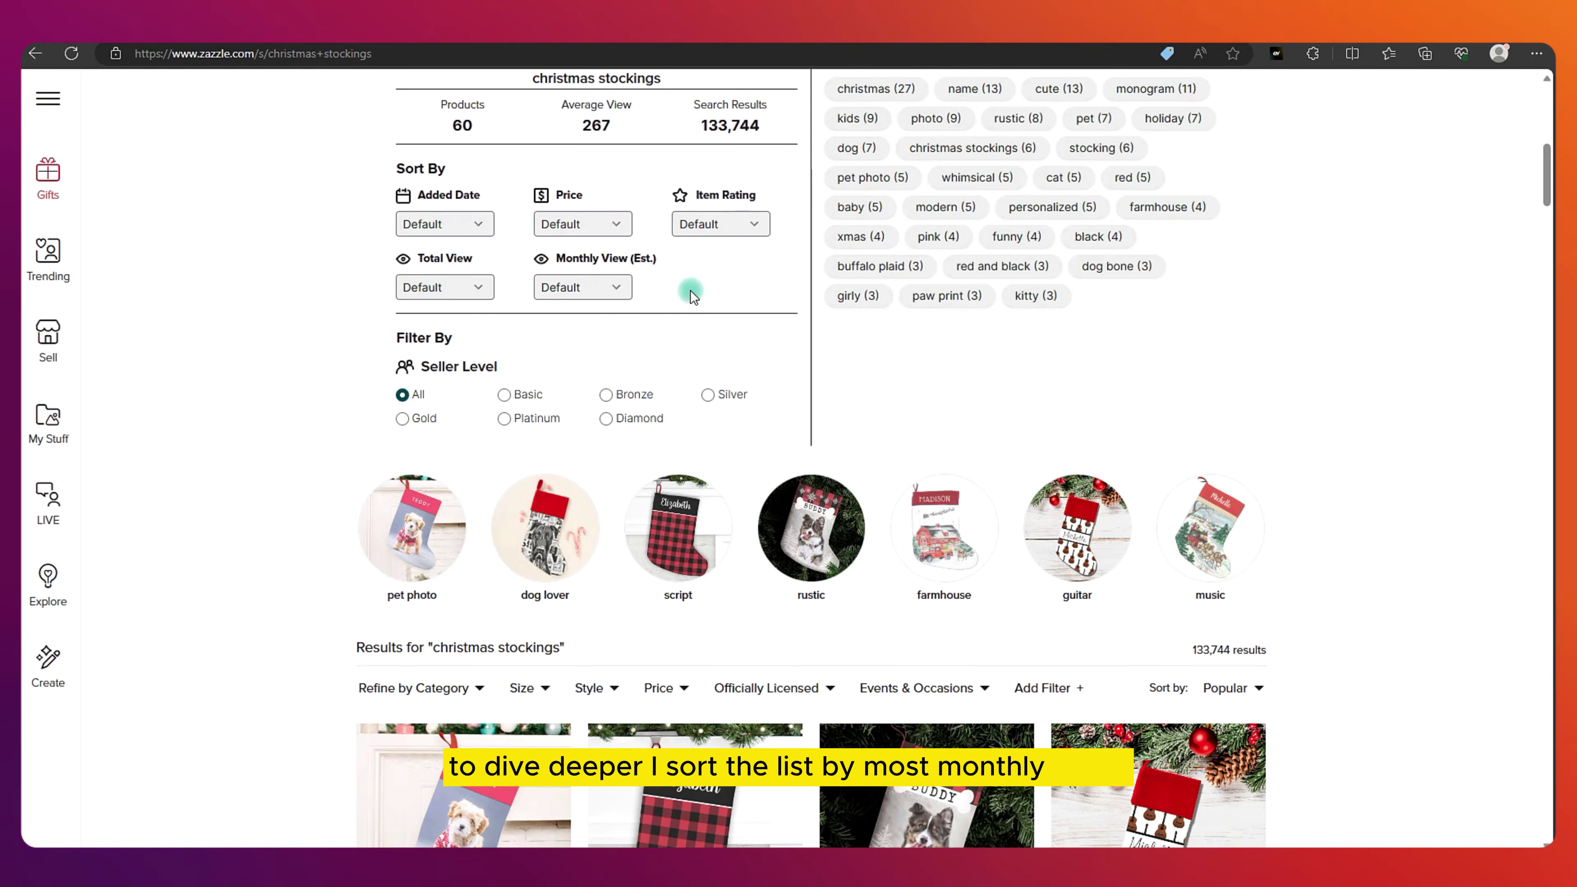
{"action": "left_click", "coordinate": [621, 289]}
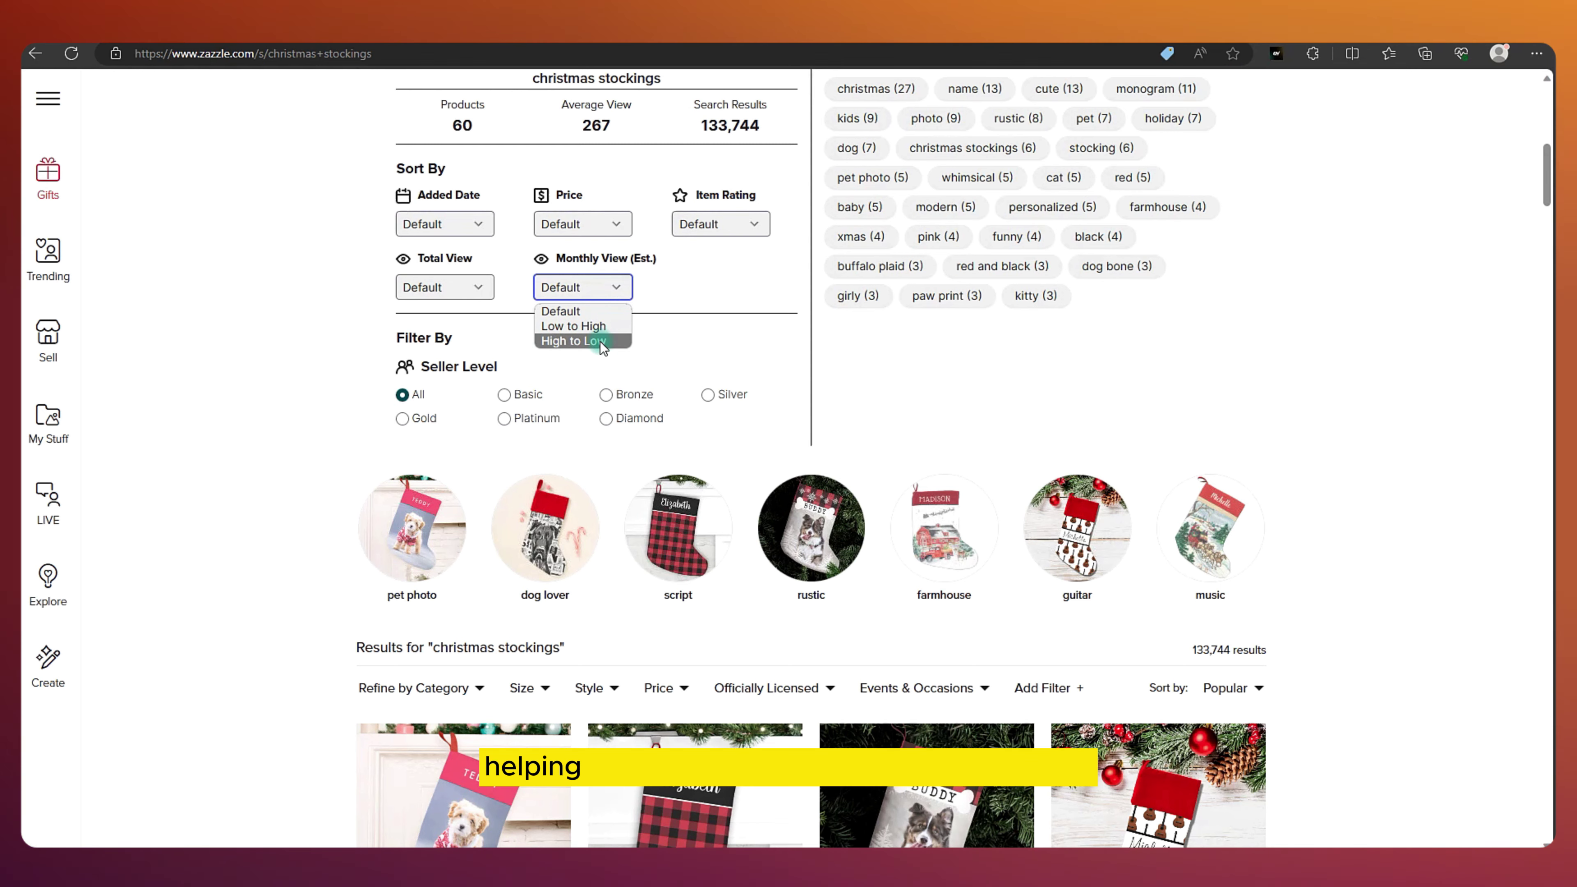
{"action": "left_click", "coordinate": [597, 341]}
- Copy the Red Plaid dog stocking's keywords into the online notepad at 100% zoom
{"action": "scroll", "coordinate": [935, 541], "scroll_direction": "down", "scroll_amount": 5}
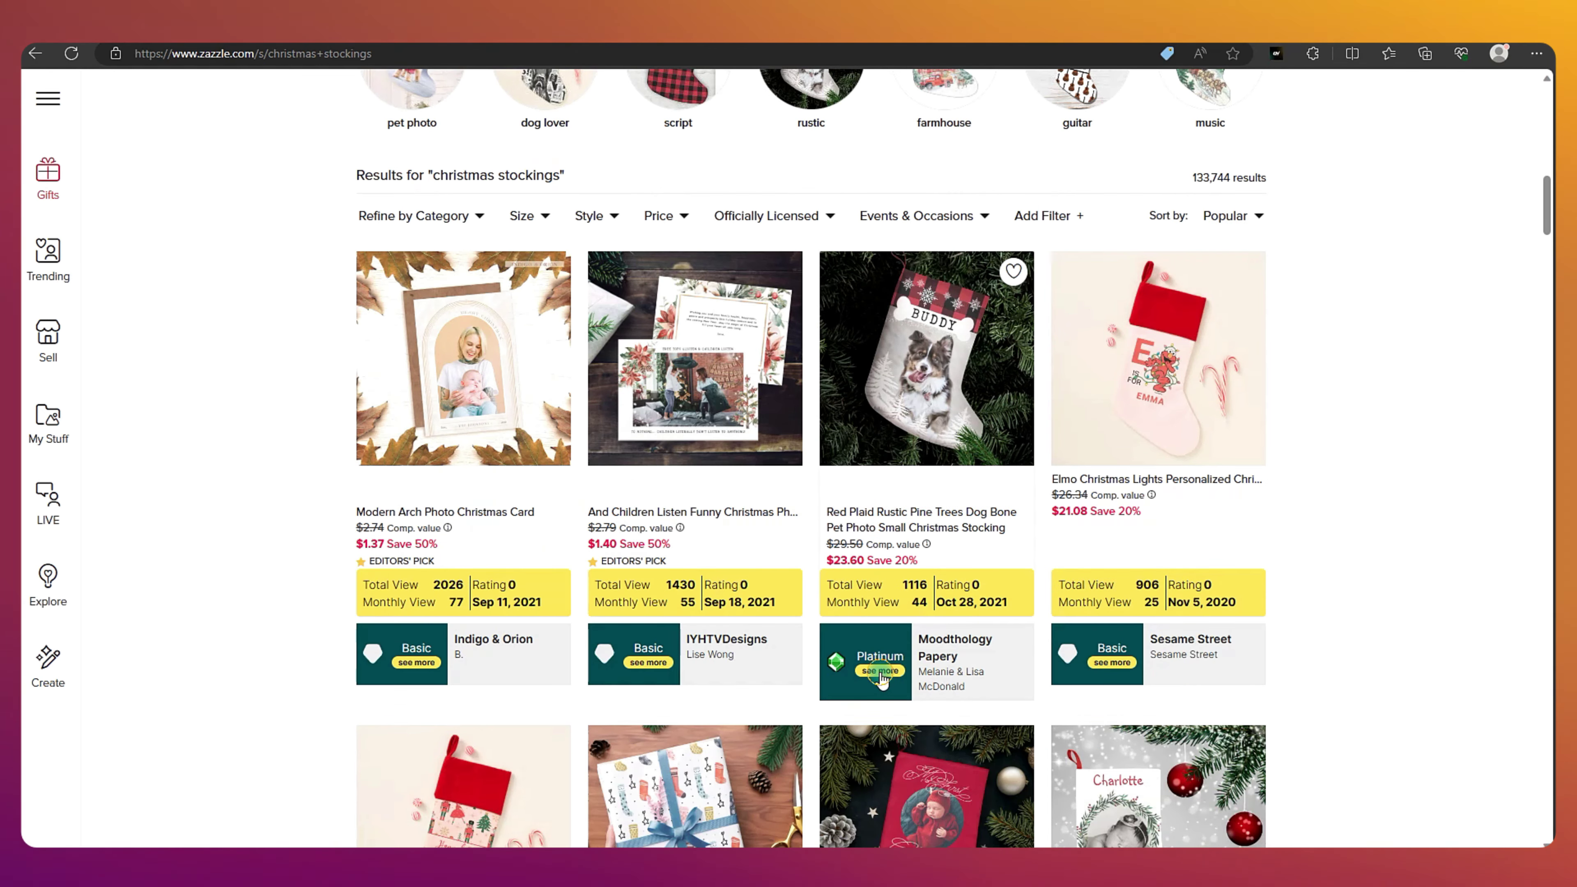
{"action": "left_click", "coordinate": [832, 667]}
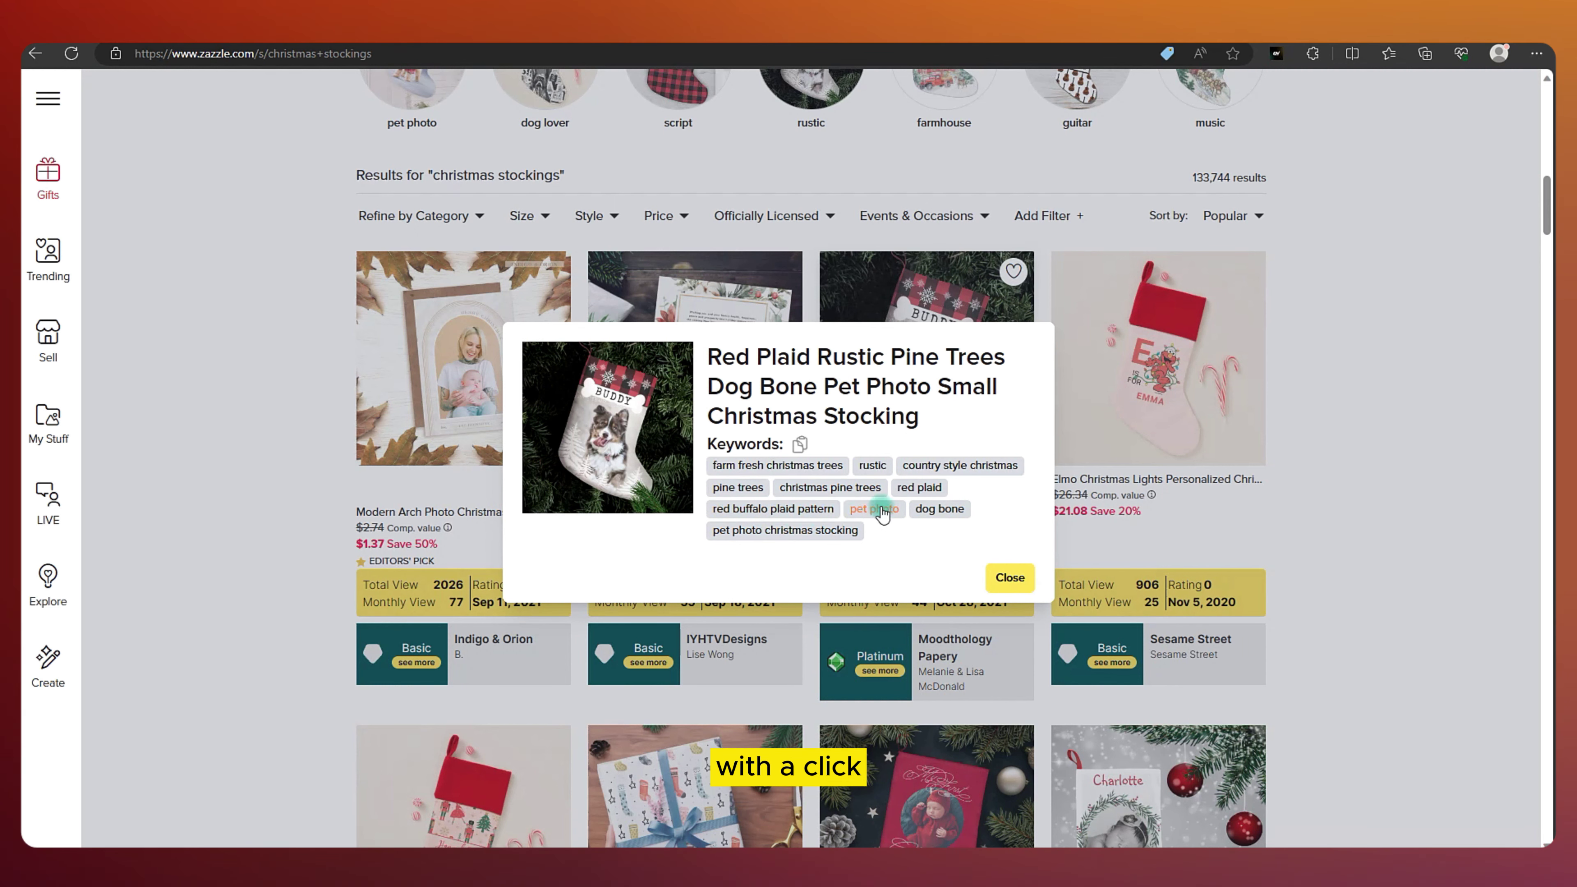
{"action": "left_click", "coordinate": [800, 444]}
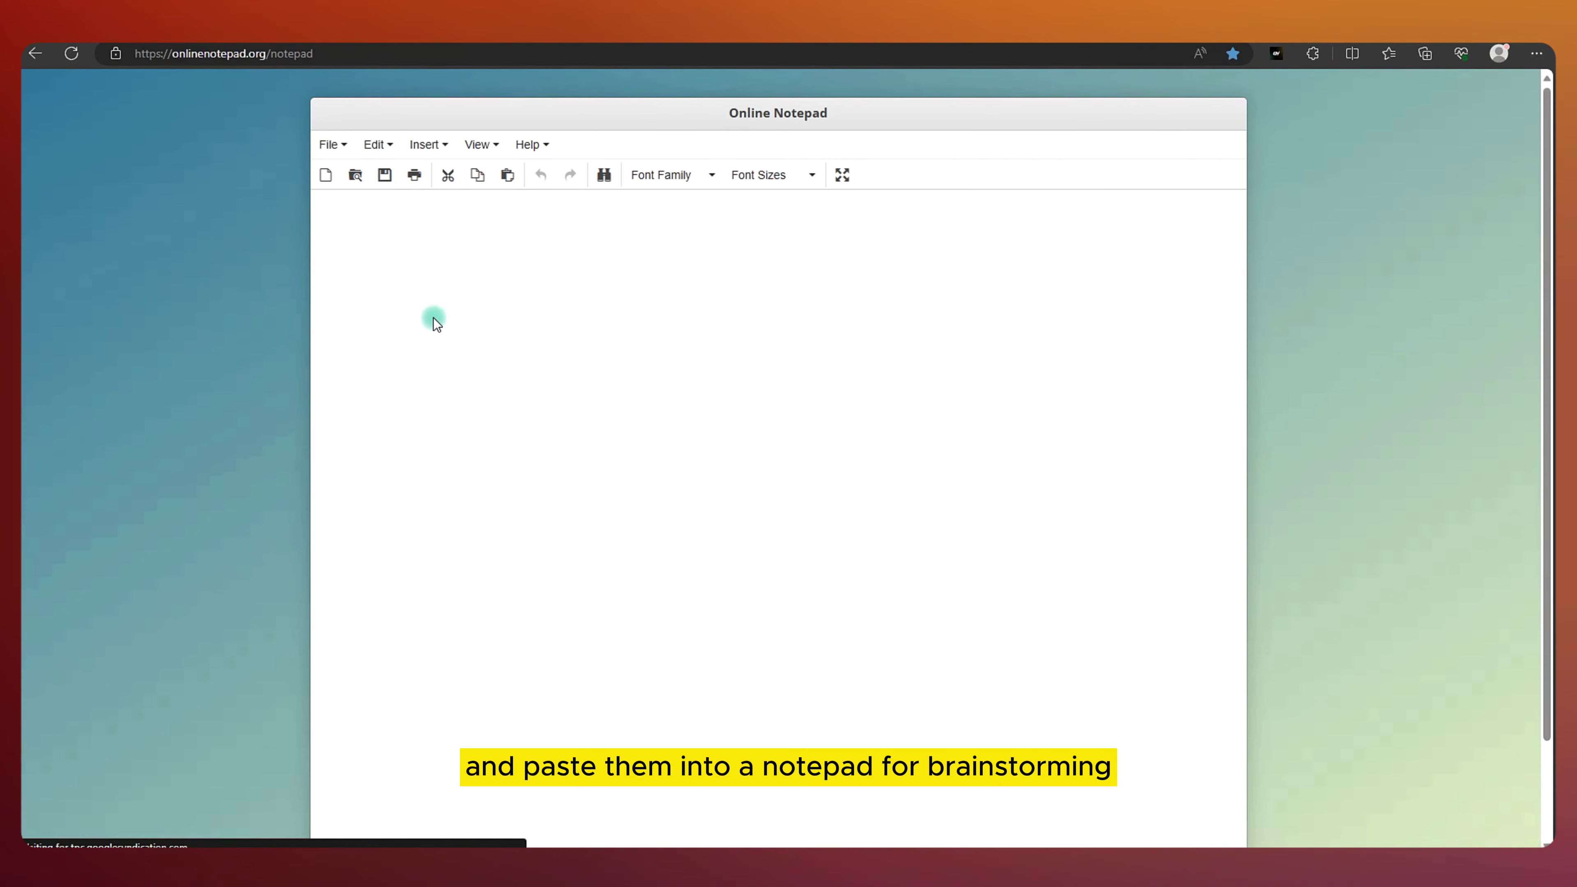
{"action": "left_click", "coordinate": [418, 234]}
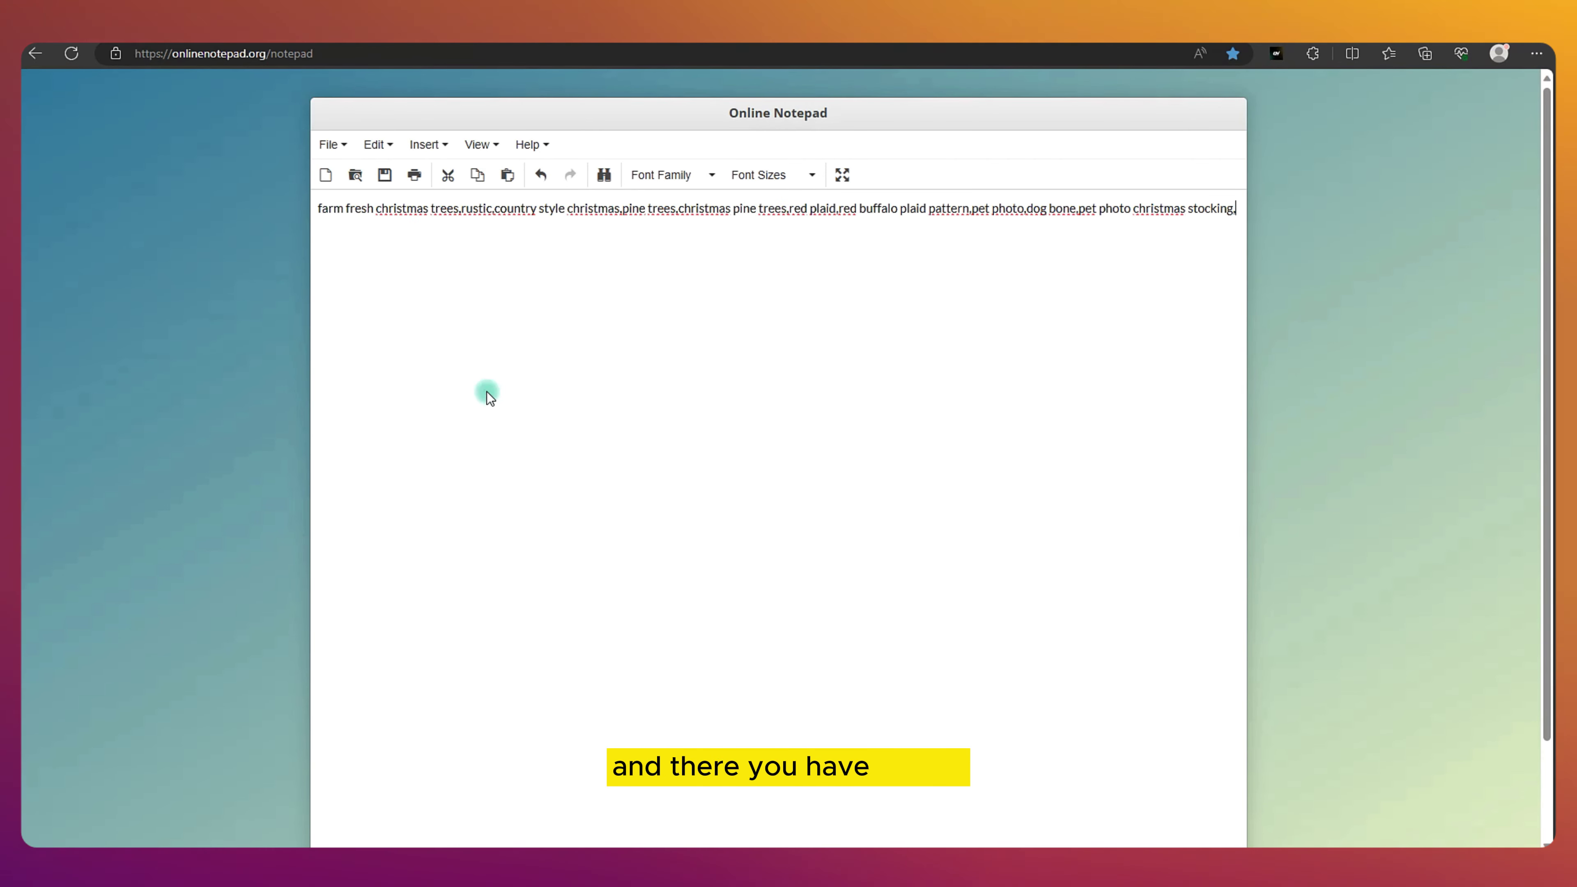
{"action": "key", "text": "ctrl+0"}
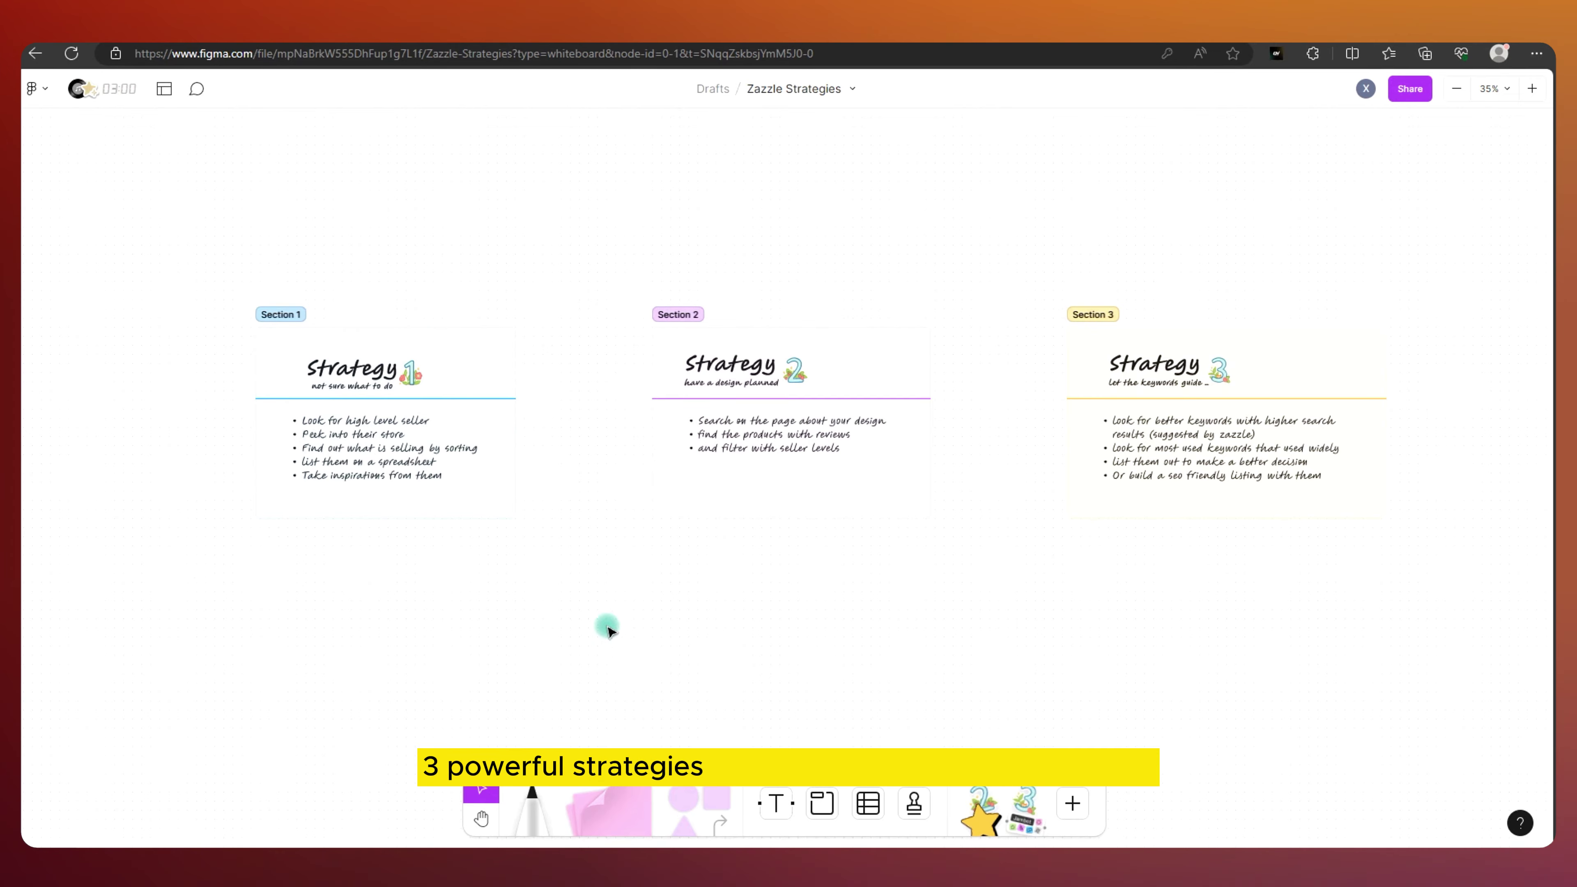